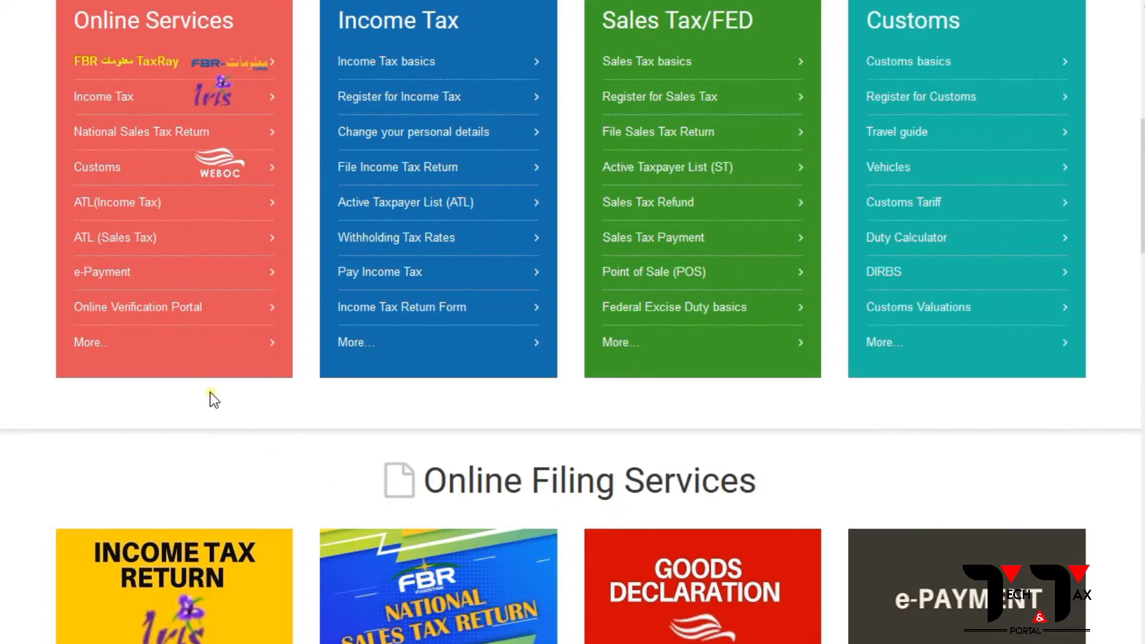
Open the Taxpayer Profile Inquiry form in Online Verification with CNIC as the parameter type.
click(123, 322)
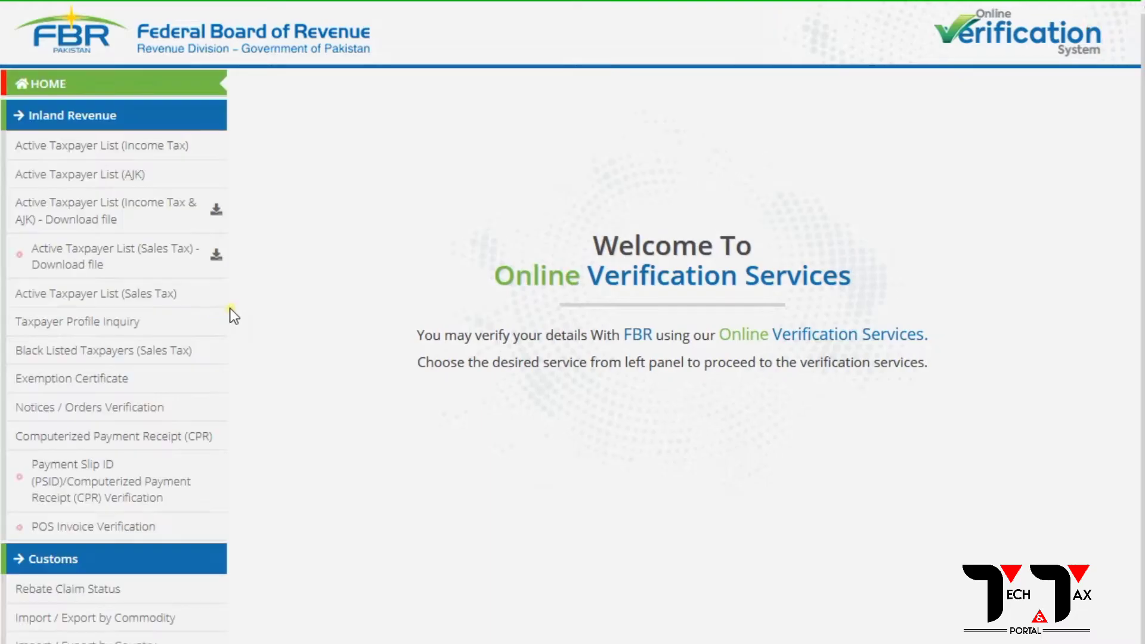
click(96, 325)
click(374, 206)
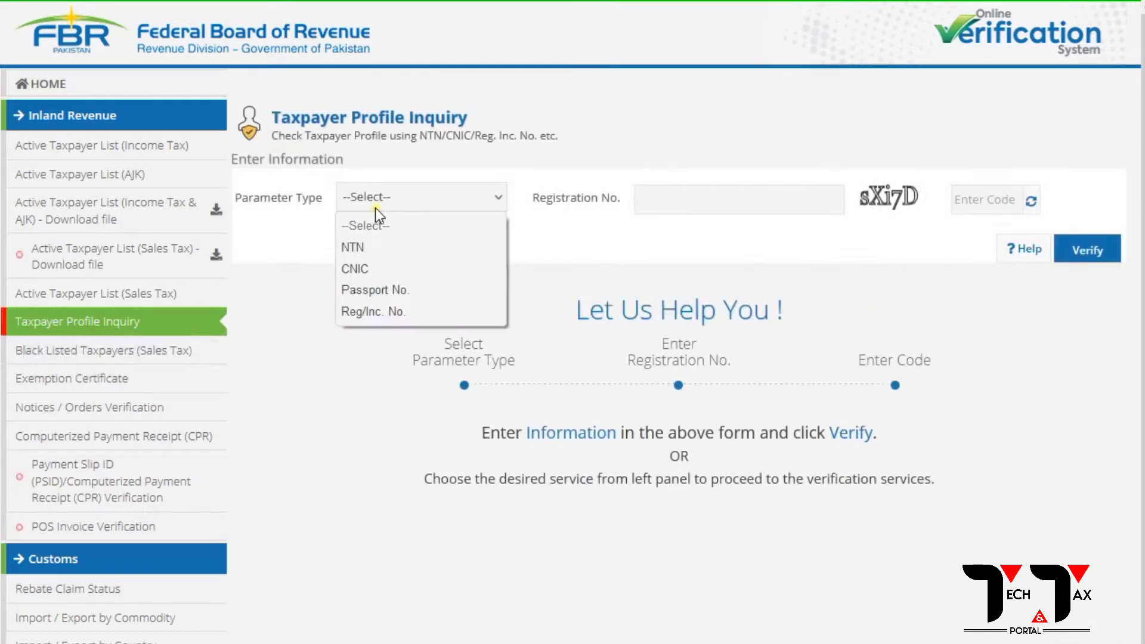
click(359, 268)
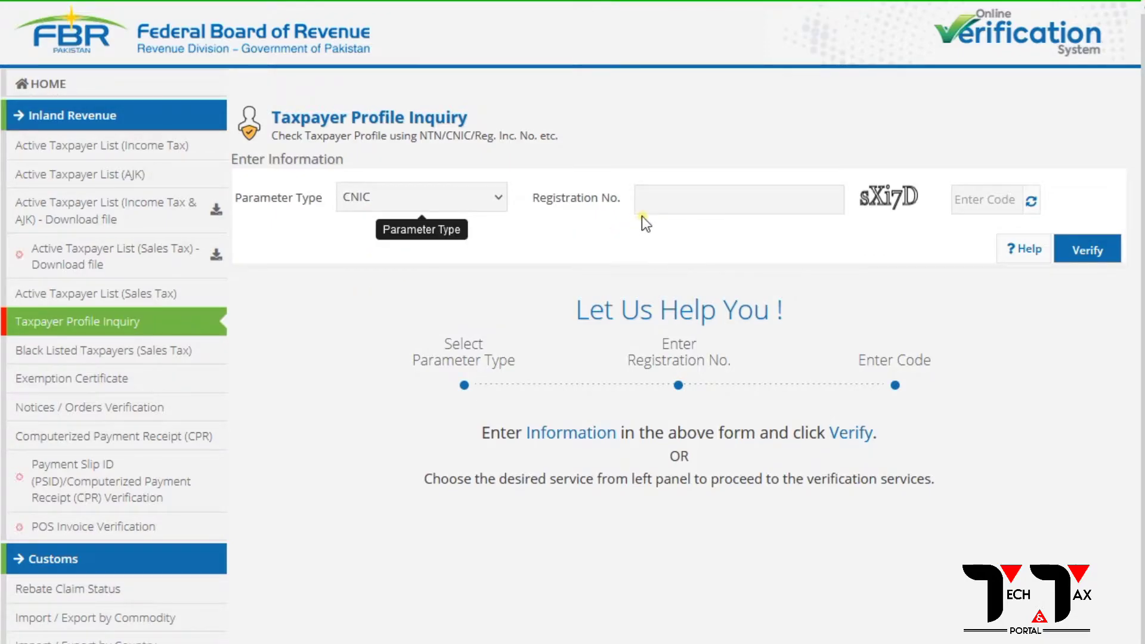
Enter the taxpayer's CNIC as the registration number and type the captcha code.
click(650, 203)
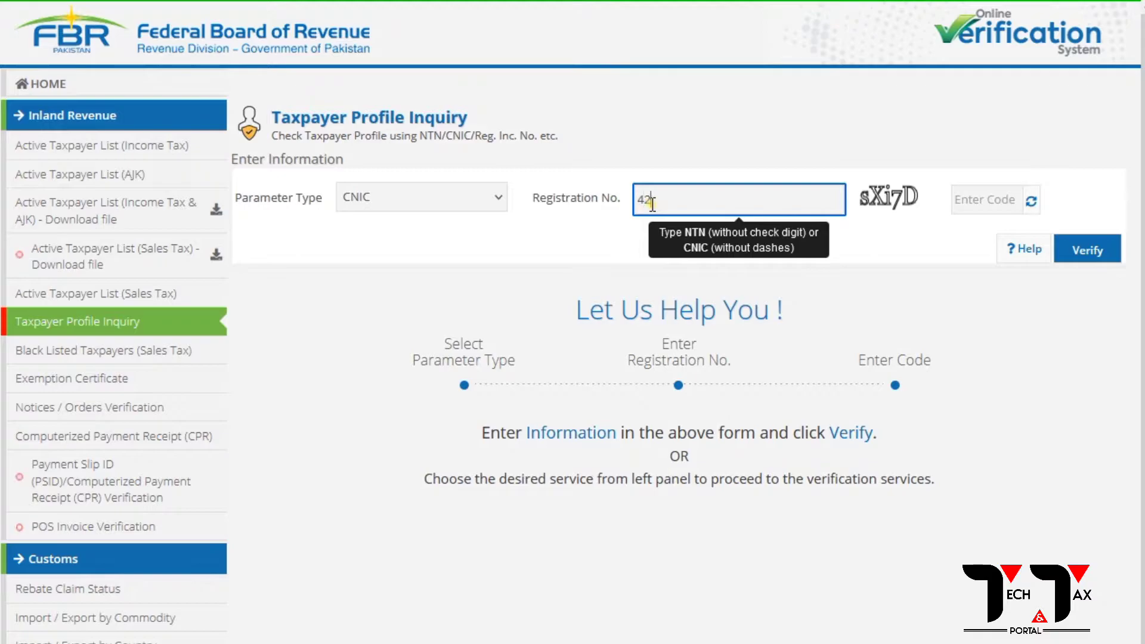
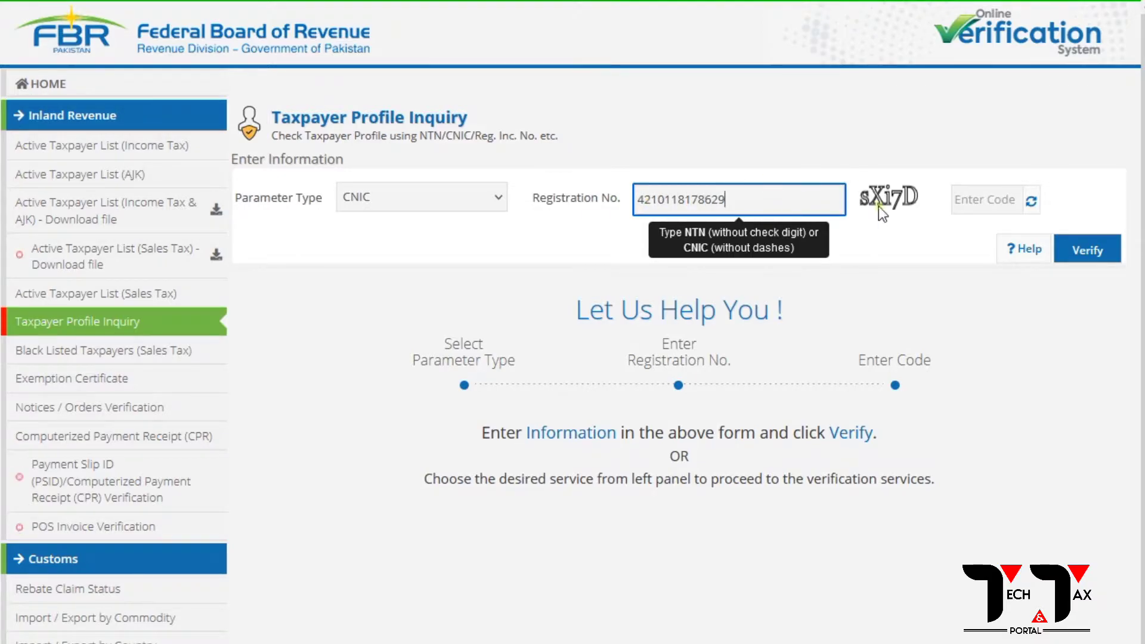
click(970, 213)
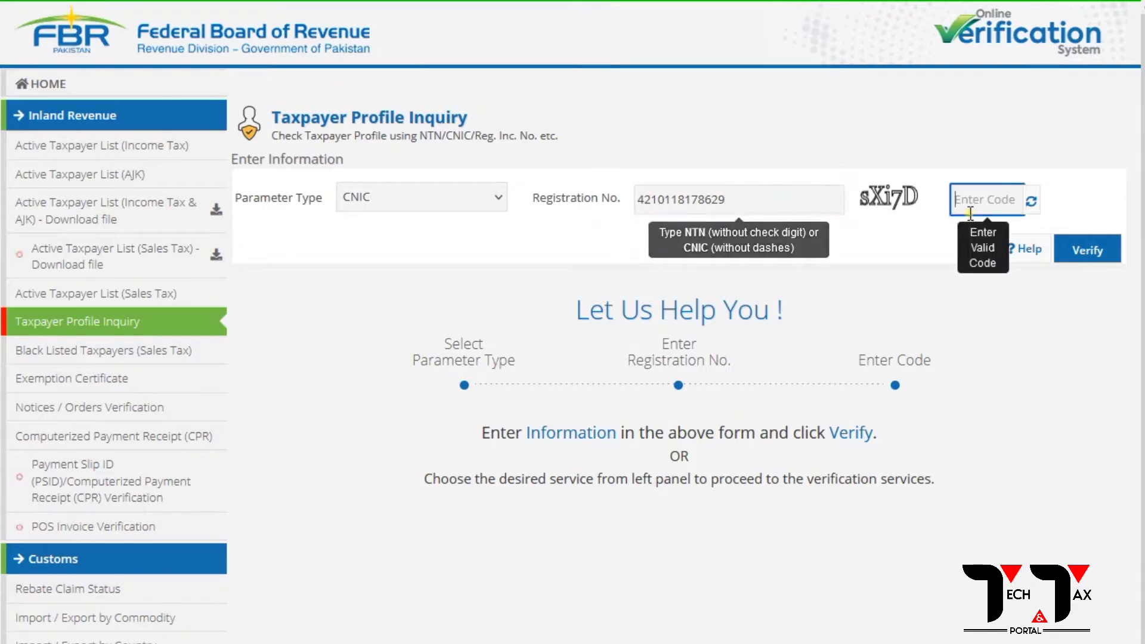
text(sx)
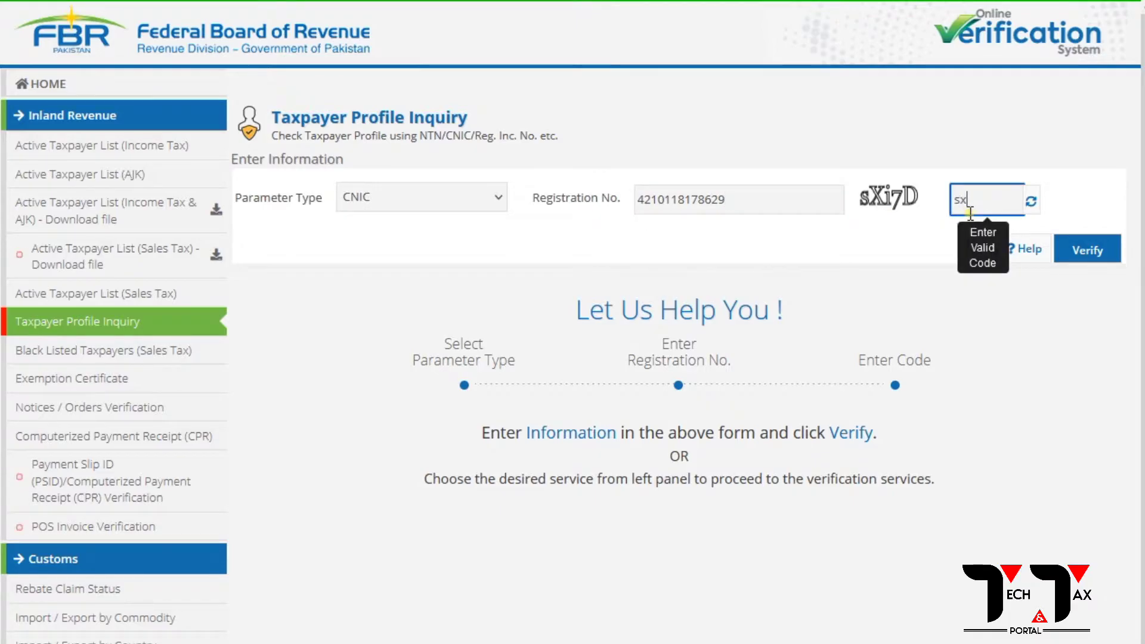
key(BackSpace)
text(Xi7D)
Verify the CNIC inquiry and highlight the 17-NOV-2014 Registered On date in the profile report.
click(1087, 250)
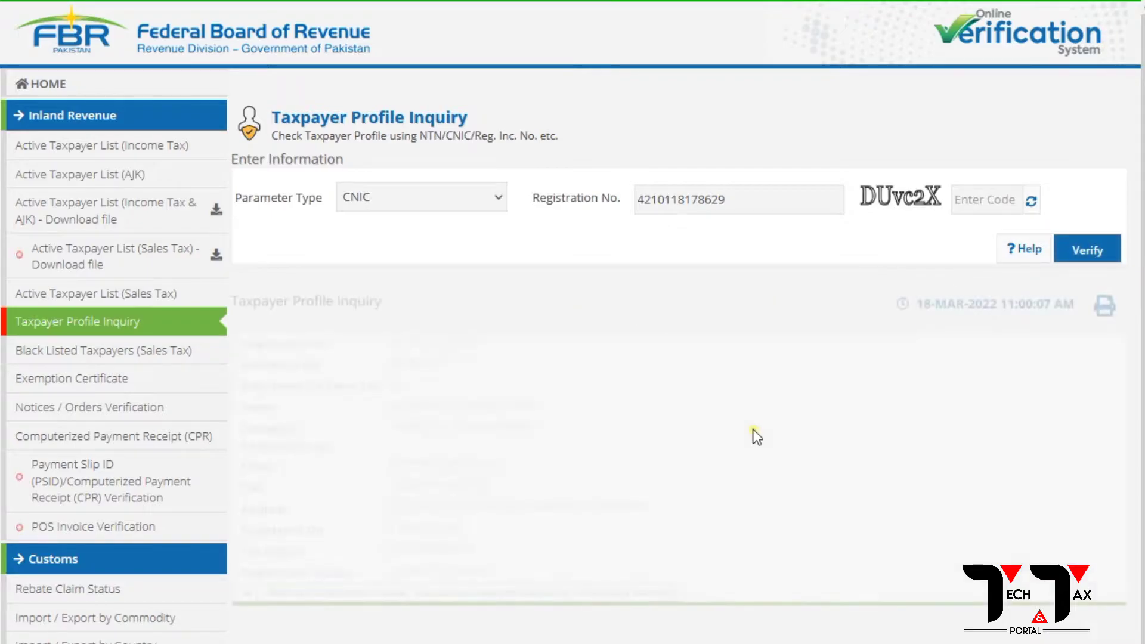
scroll(466, 518, down, 1)
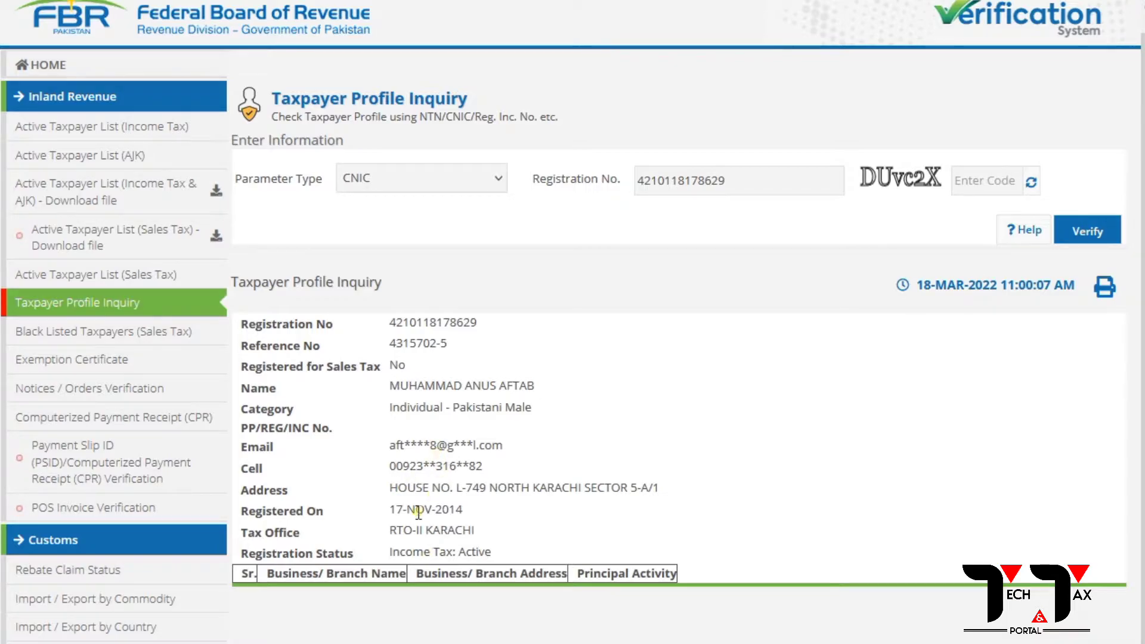
drag(388, 511, 468, 509)
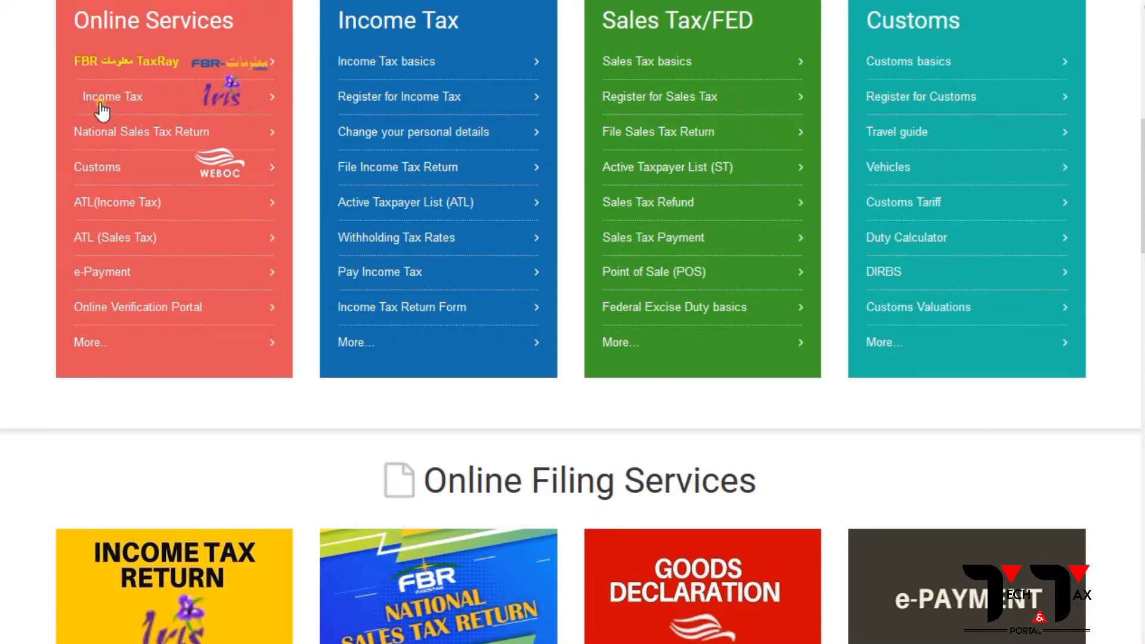
Go to Income Tax Return Filing for users within Pakistan and expand Maloomat and Others on the Iris login.
click(102, 107)
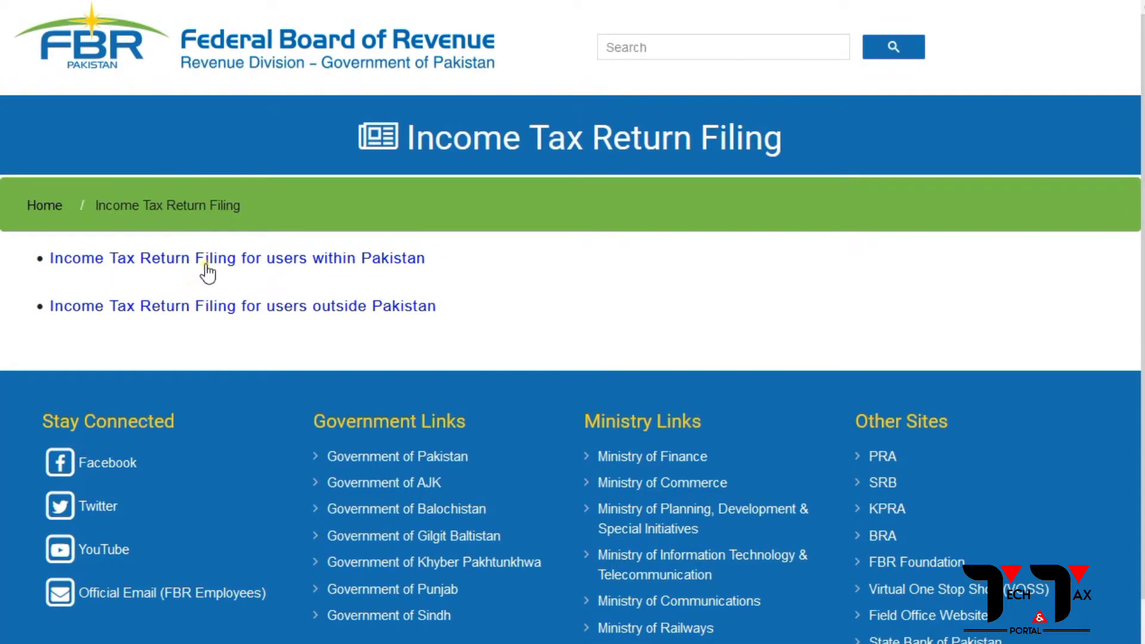
click(197, 258)
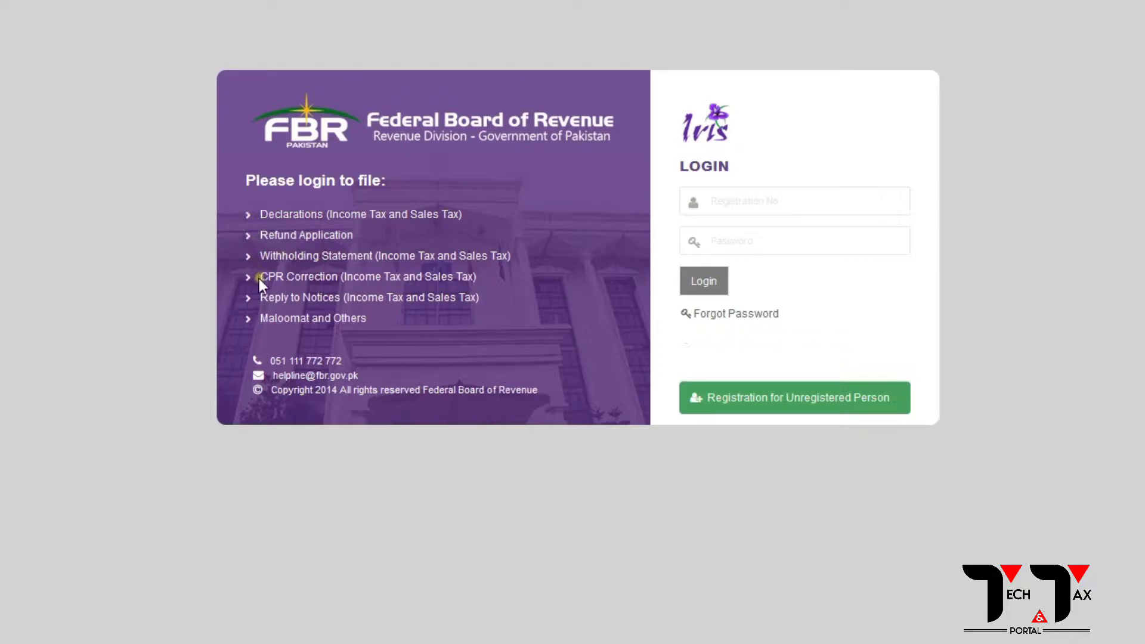
click(250, 318)
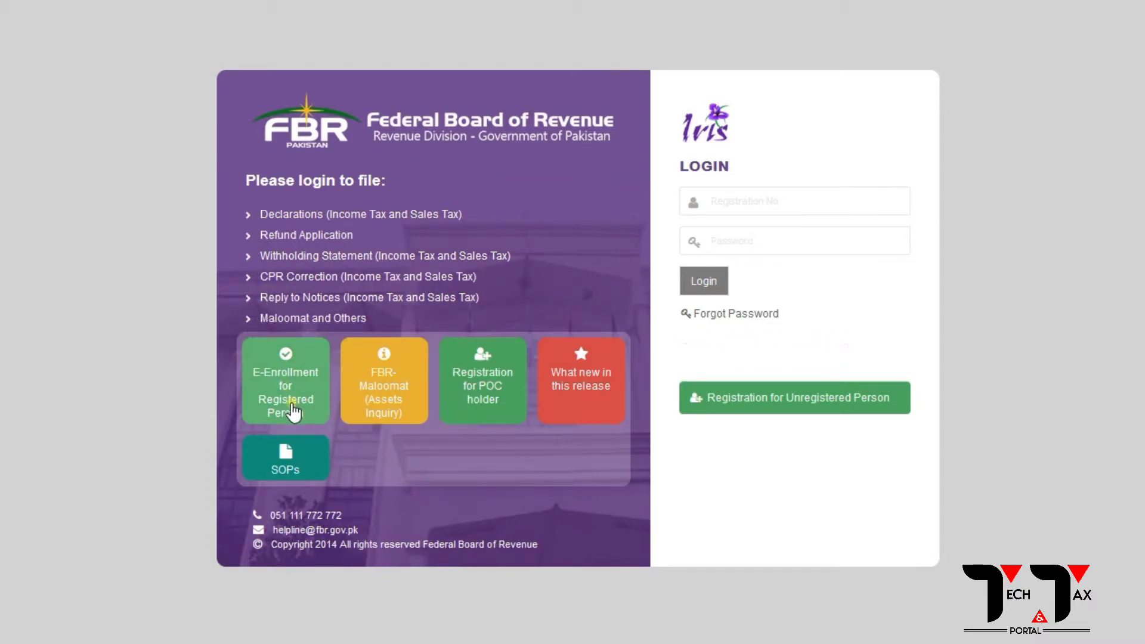
Open E-Enrollment for Registered Person, enter the taxpayer's CNIC and choose Ufone as service provider.
click(298, 385)
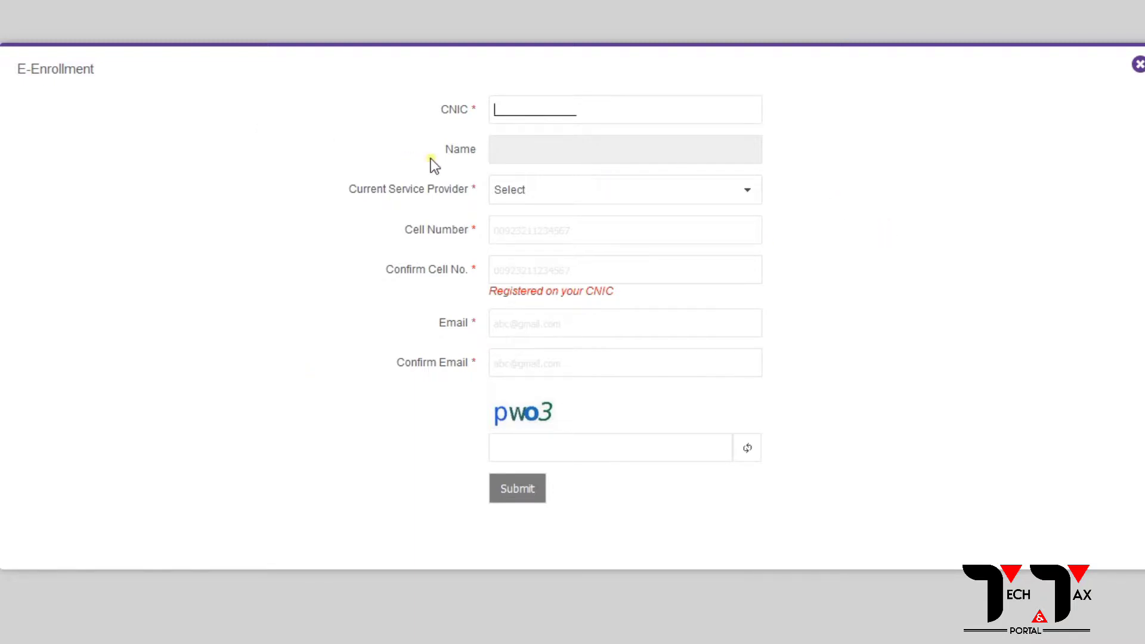
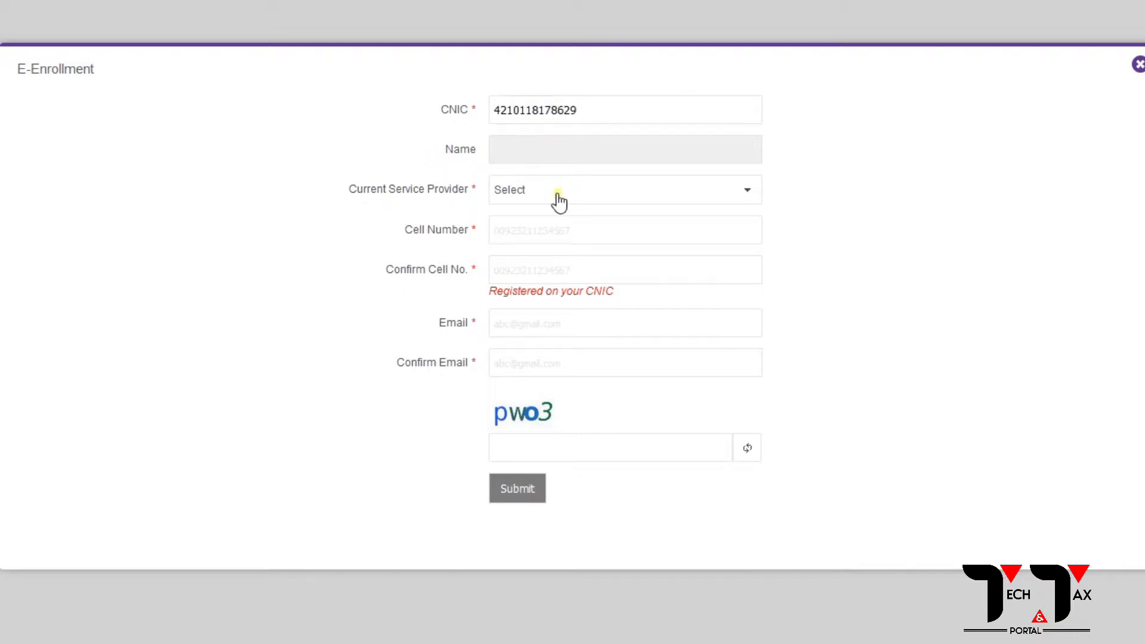
click(511, 199)
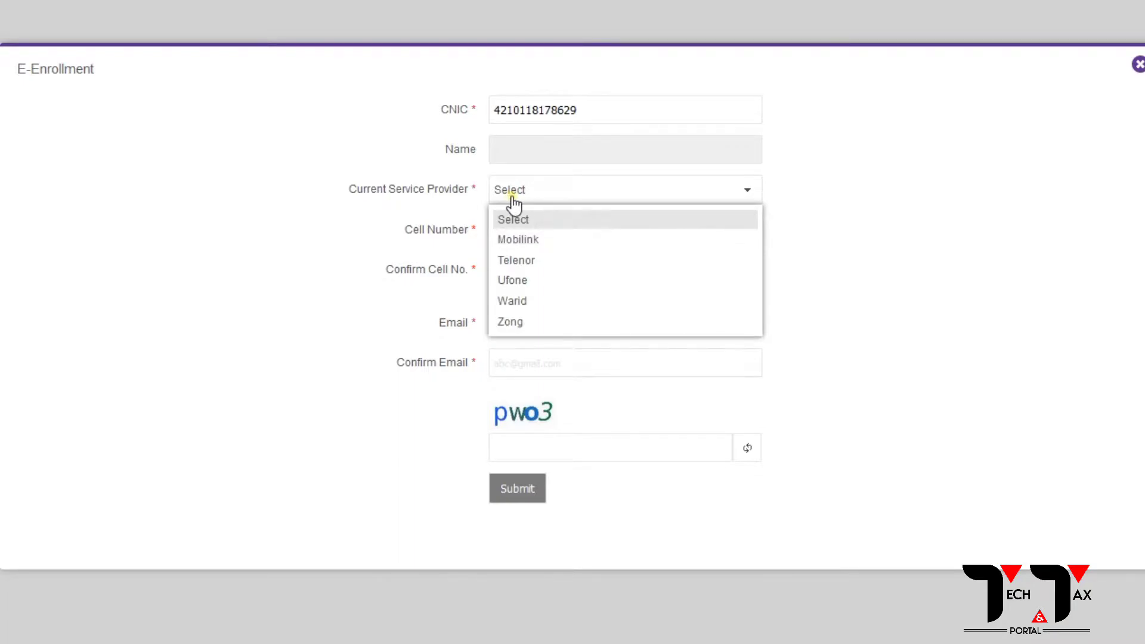
click(511, 281)
Enter the mobile number in Cell No., correcting it after several mistyped attempts.
click(517, 231)
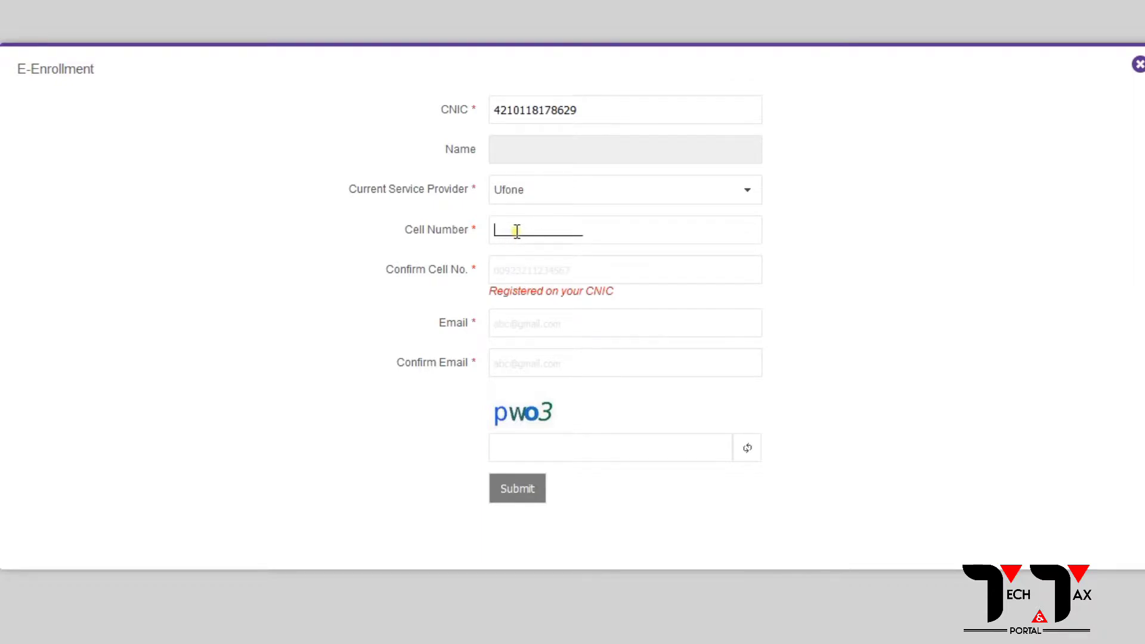
text(92)
key(BackSpace)
key(BackSpace)
text(033)
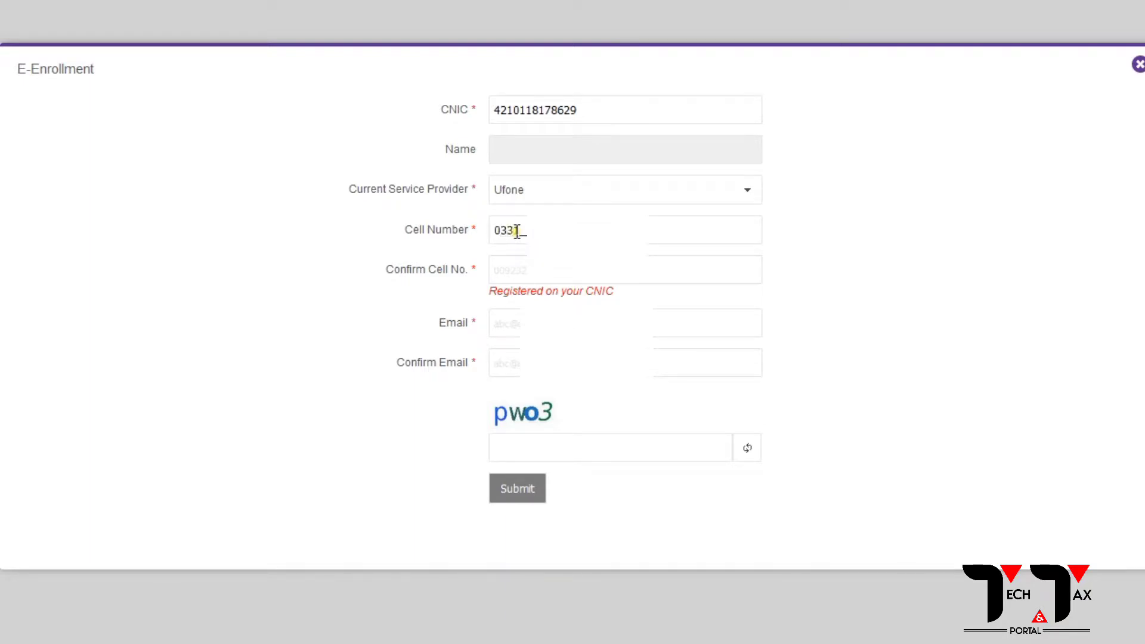
text(3)
key(BackSpace)
key(BackSpace)
key(BackSpace)
key(BackSpace)
text(92331)
key(BackSpace)
key(BackSpace)
key(BackSpace)
key(BackSpace)
key(BackSpace)
key(BackSpace)
text(009233)
Confirm the cell number, then fill in and confirm the e-mail address.
click(576, 271)
text(923)
click(515, 328)
text(aftab)
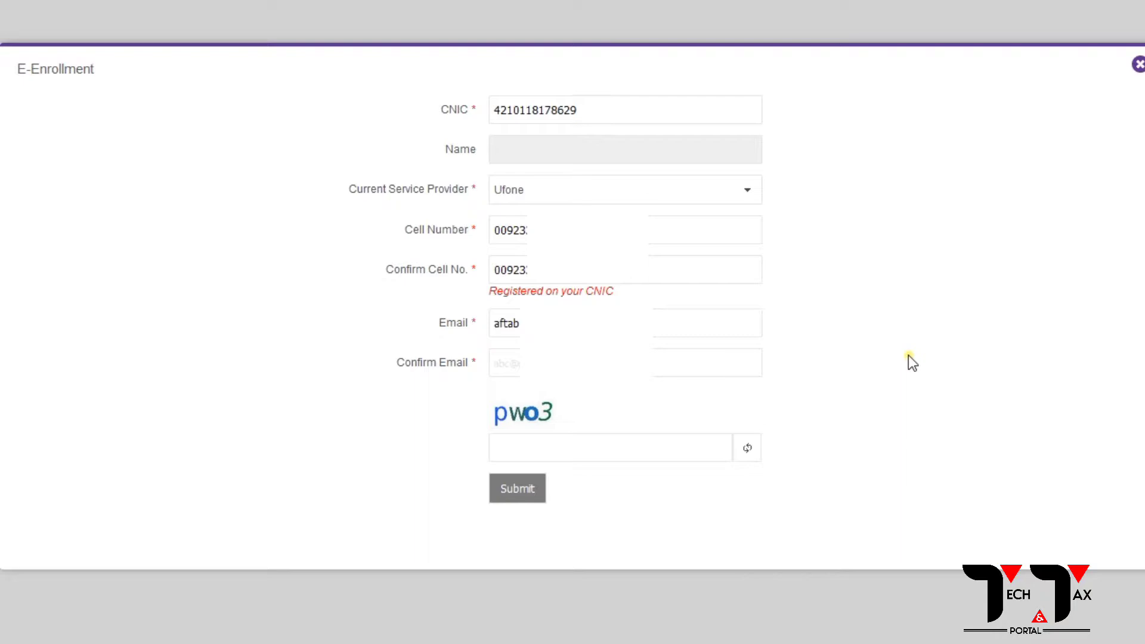
click(516, 362)
text(aftab)
Enter the captcha code and submit the E-Enrollment form.
click(535, 444)
text(PW)
key(BackSpace)
key(BackSpace)
text(pwo3)
click(516, 496)
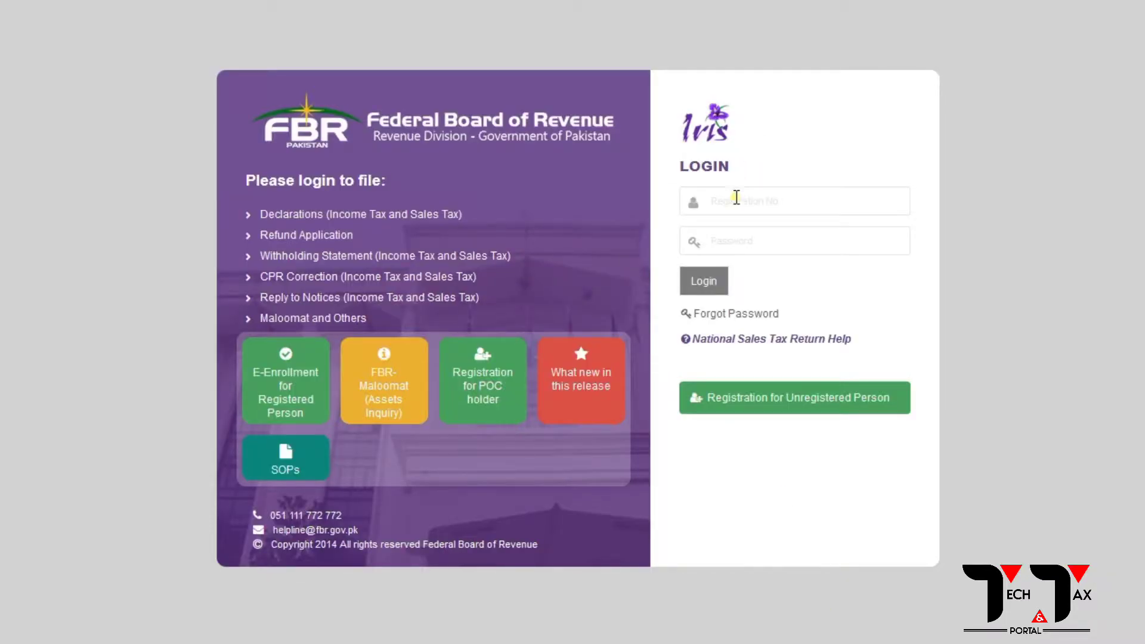
Enter the taxpayer's CNIC as the Iris login registration number, leaving the password blank.
click(736, 199)
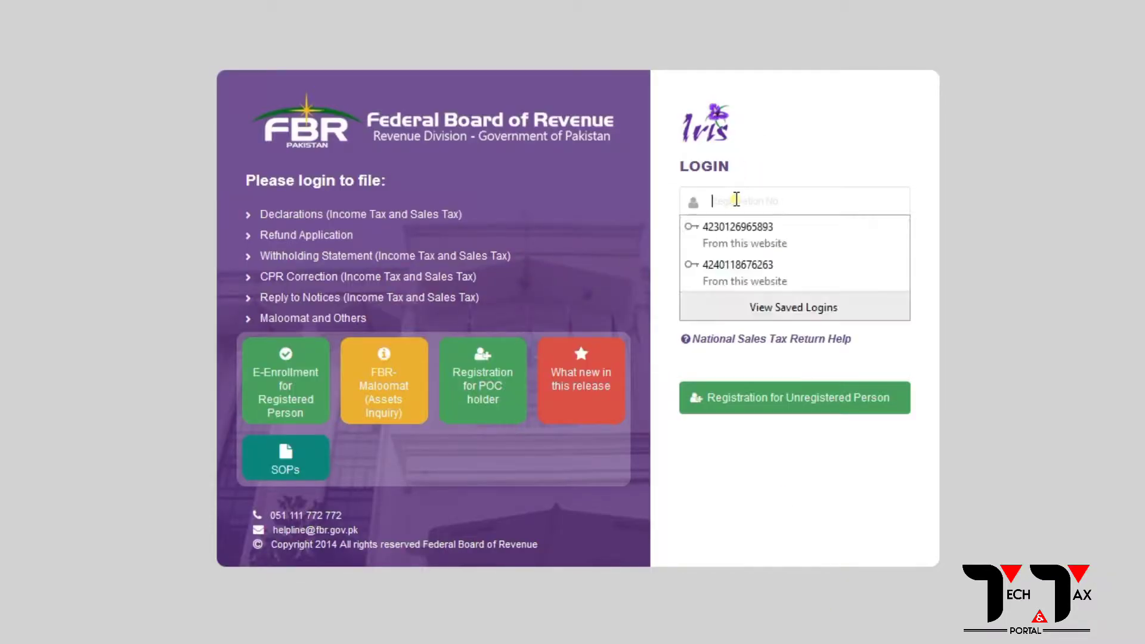
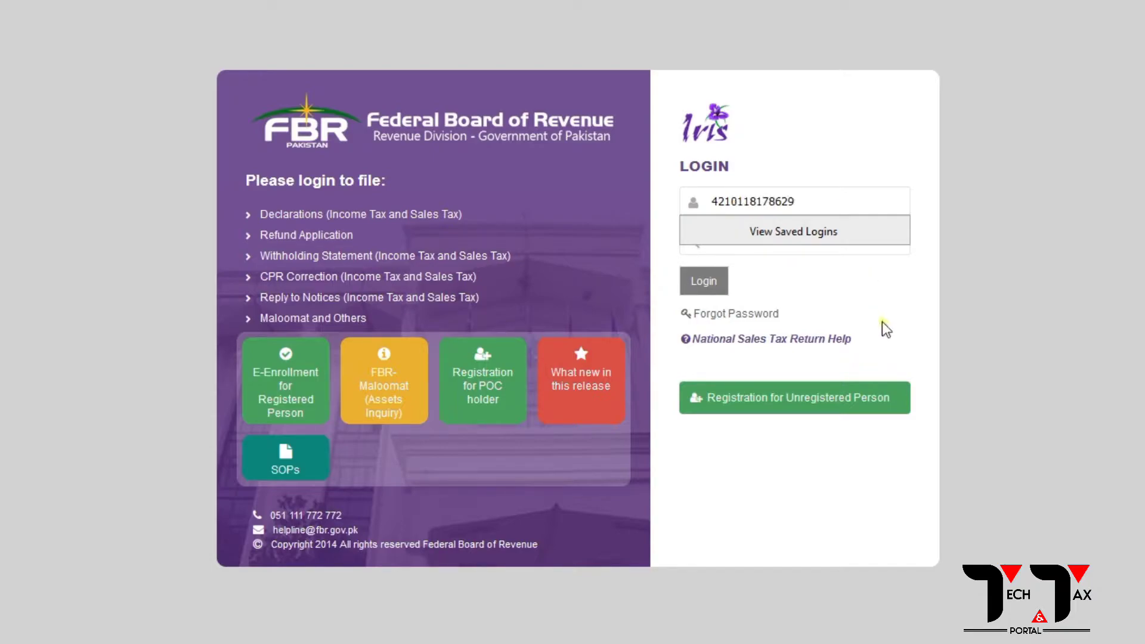
click(755, 230)
click(826, 161)
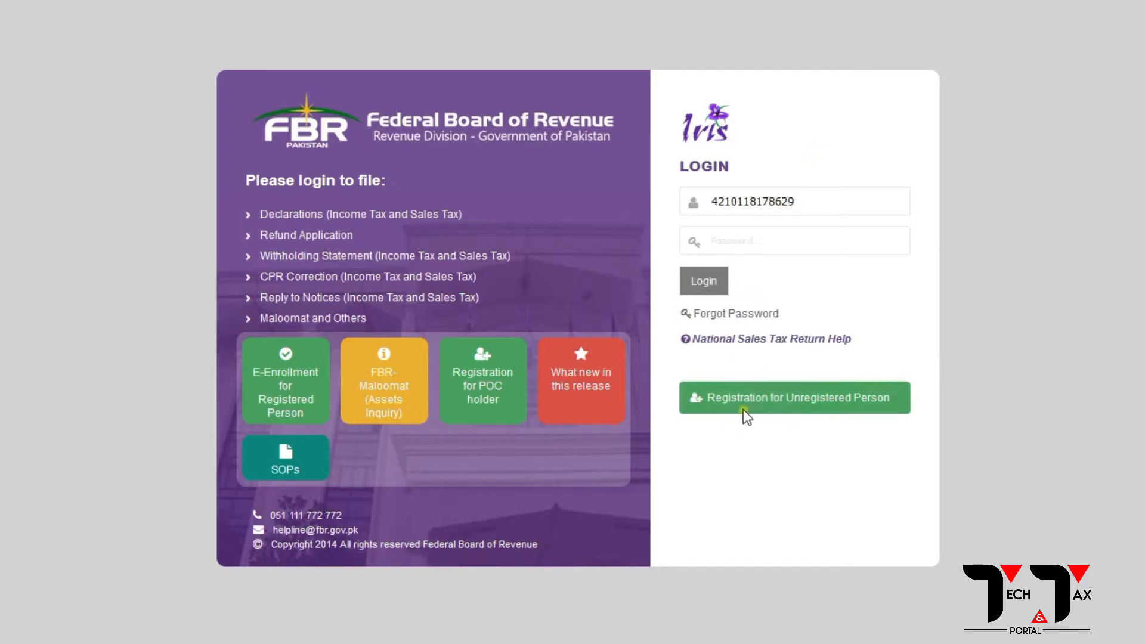
Open Forgot Password and enter the CNIC as registration number plus the account's e-mail address.
click(735, 322)
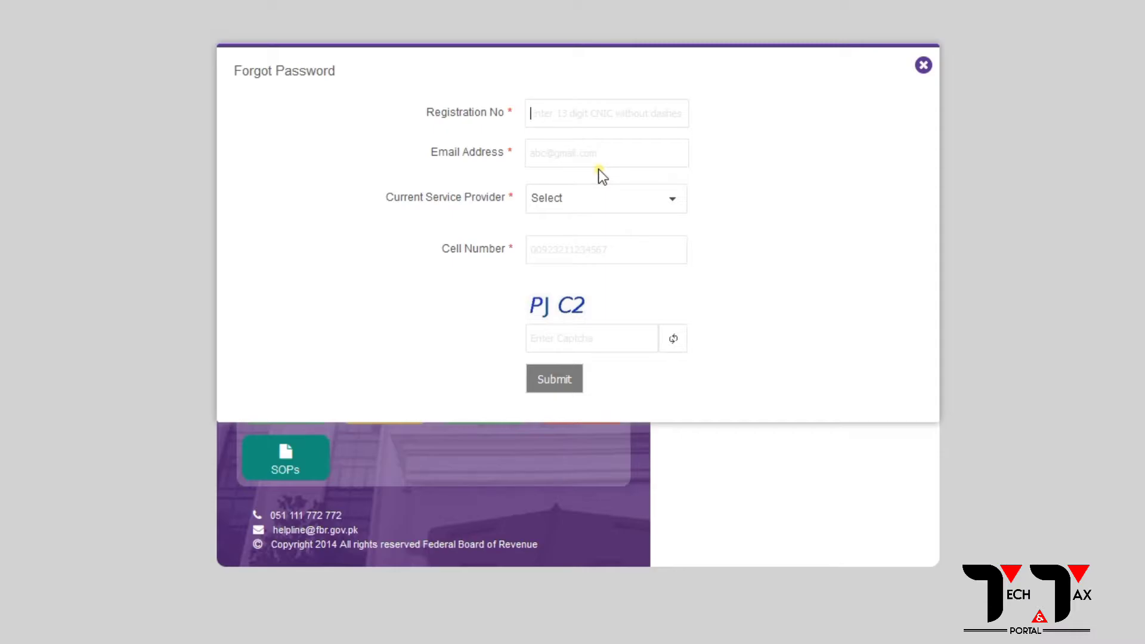
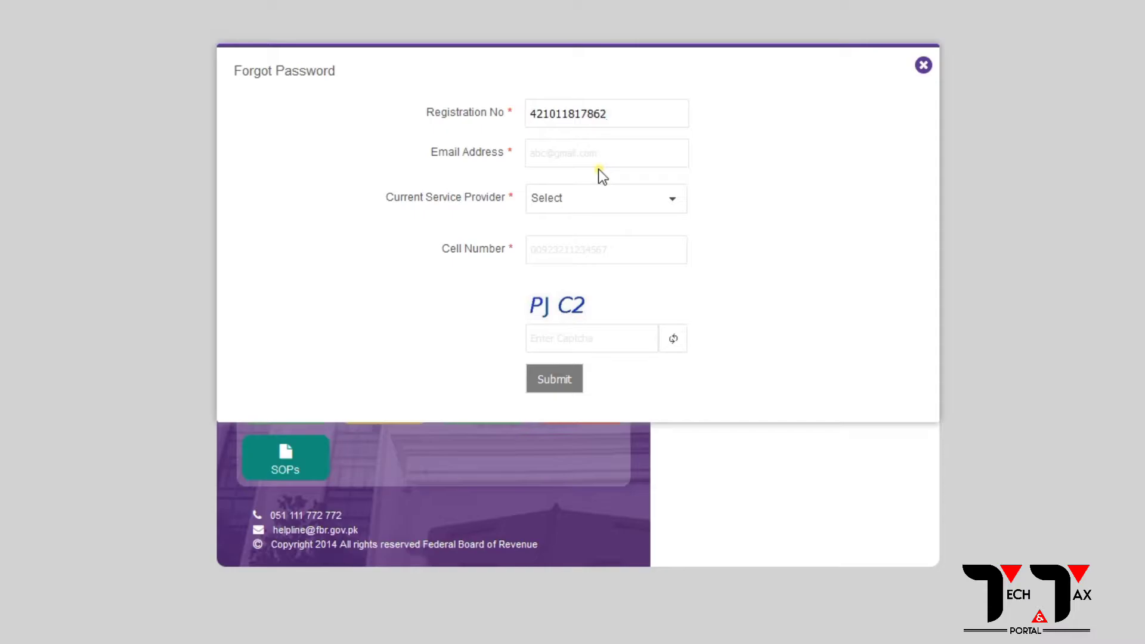
click(580, 160)
Select Ufone as provider, enter the cell number and captcha, and request the verification codes.
click(562, 211)
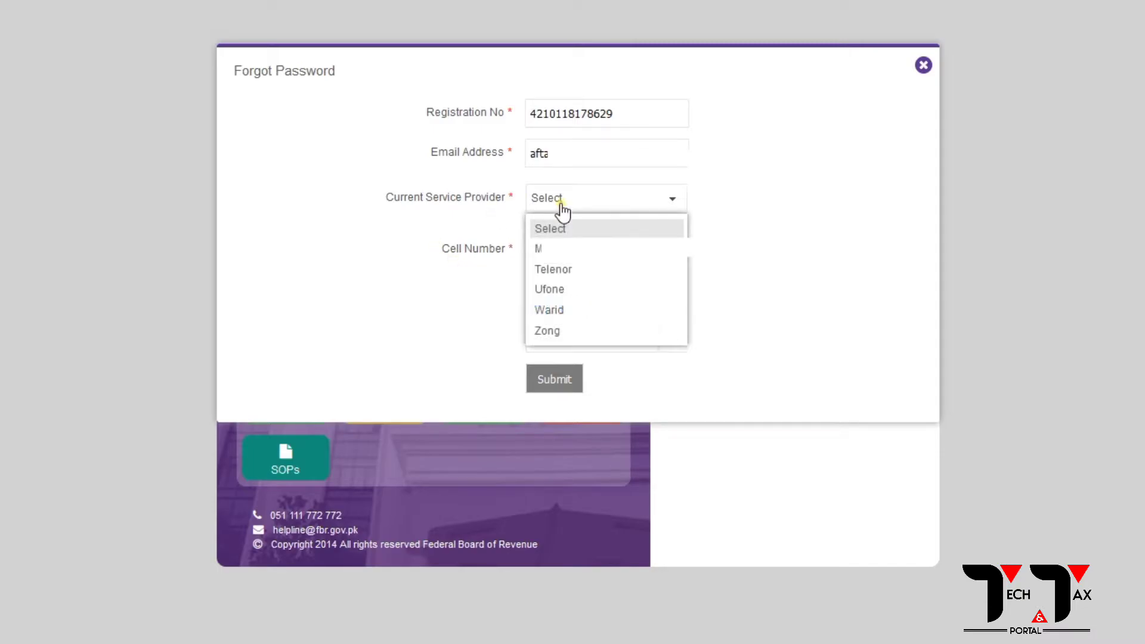
click(549, 290)
click(534, 250)
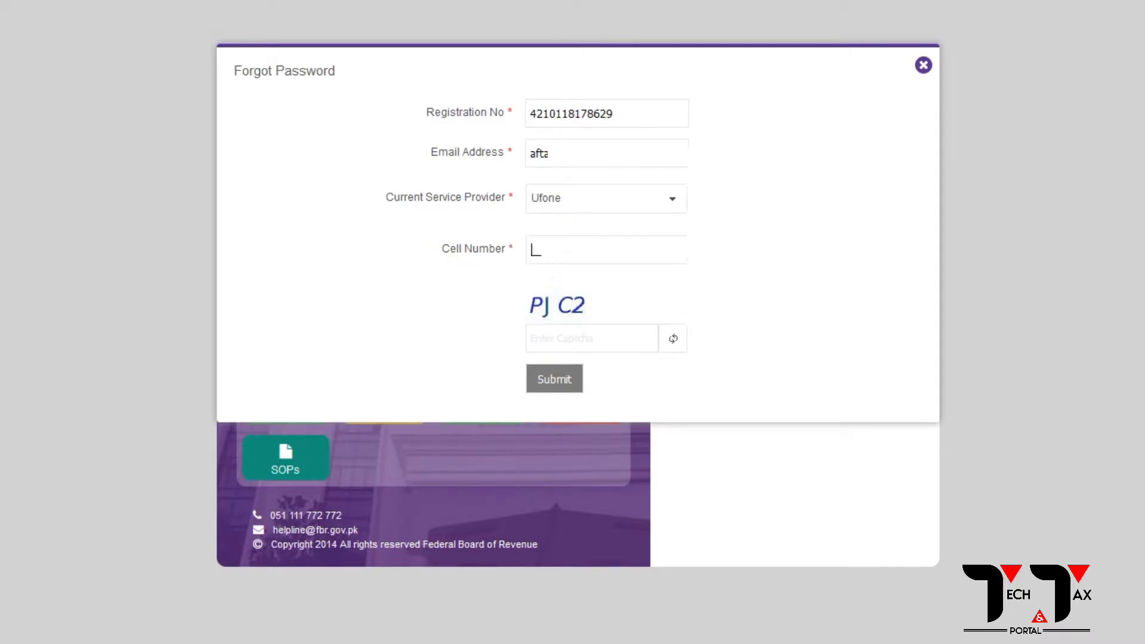
text(00)
click(573, 339)
text(pjC2)
click(555, 383)
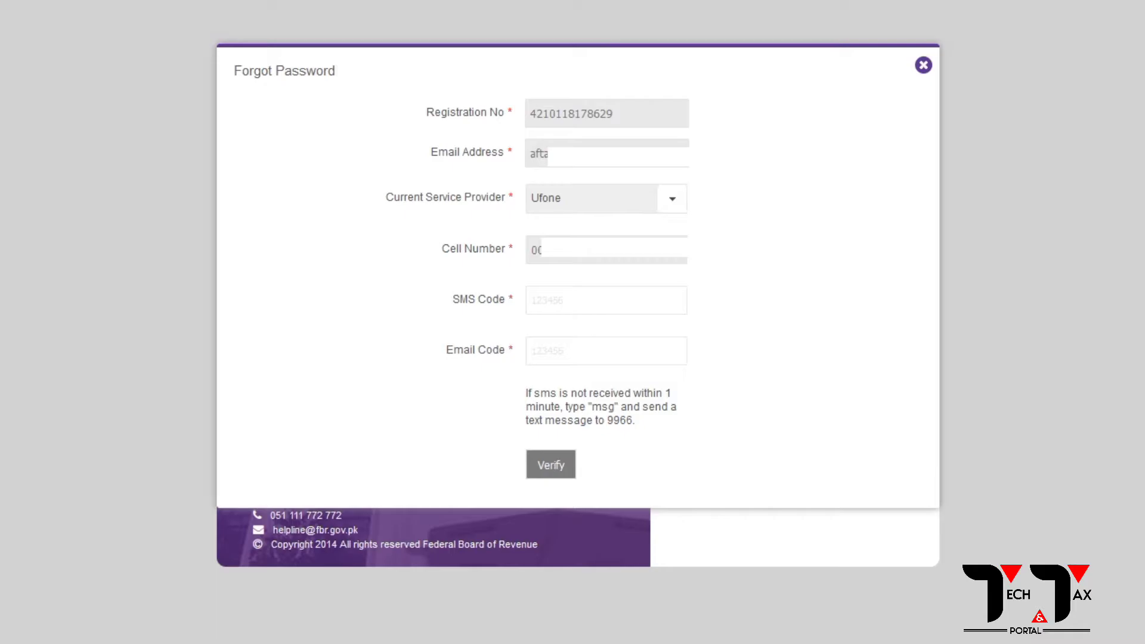
Enter the received SMS and email verification codes and verify them.
click(535, 303)
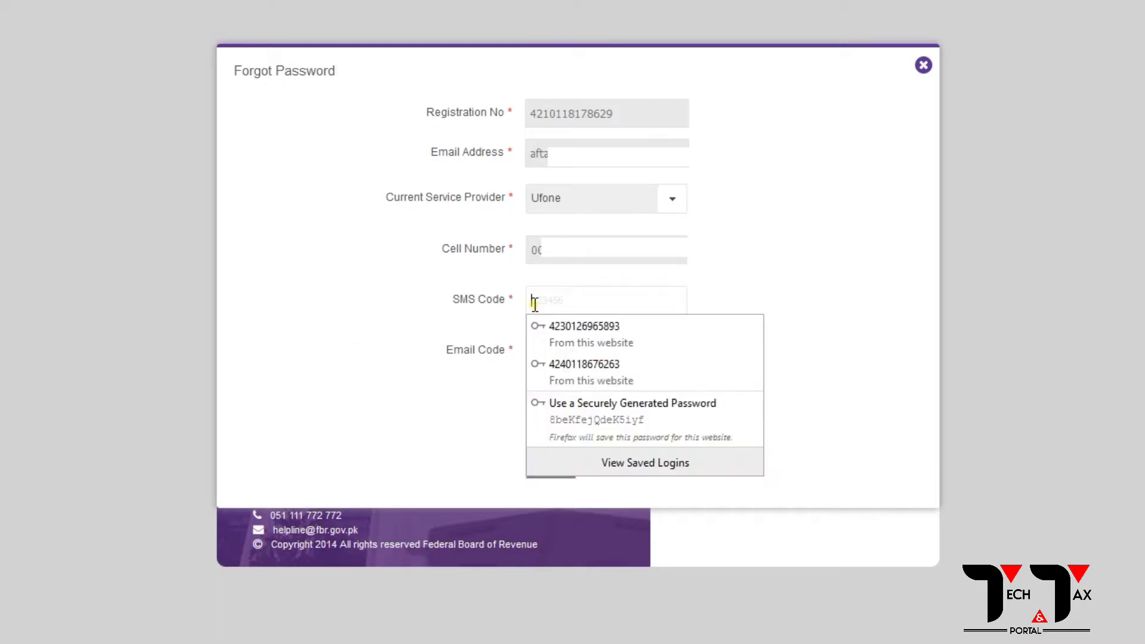
click(808, 279)
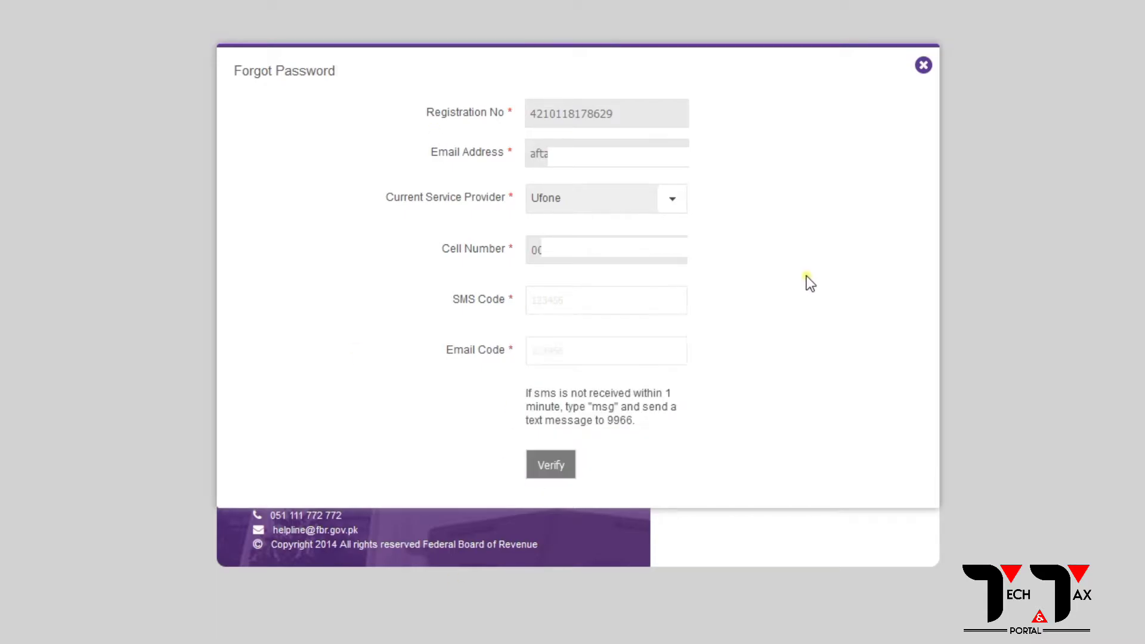
click(540, 306)
text(123456)
click(546, 347)
click(546, 347)
text(123456)
click(546, 465)
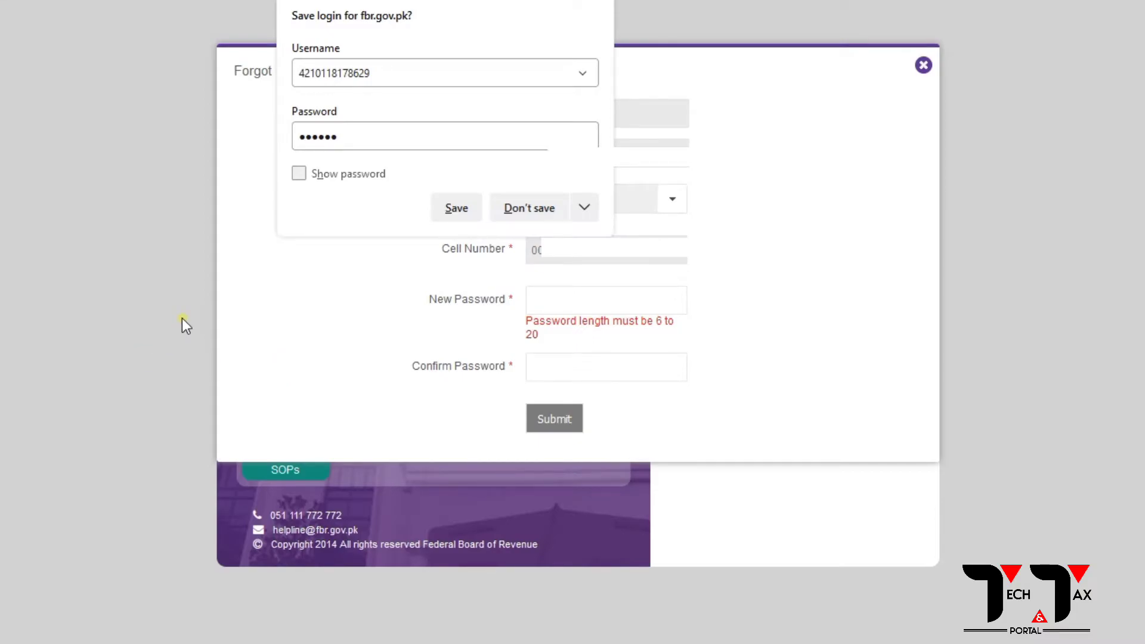
Decline the browser's save-login prompt and type the new password and its confirmation.
click(523, 210)
click(543, 292)
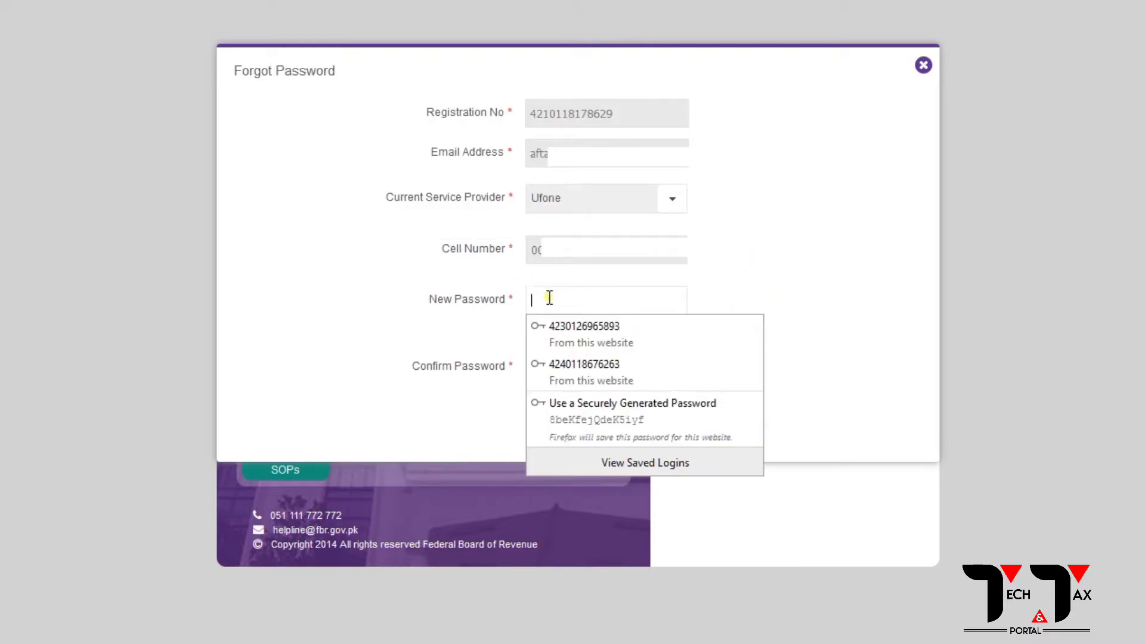
click(792, 285)
click(613, 293)
click(765, 263)
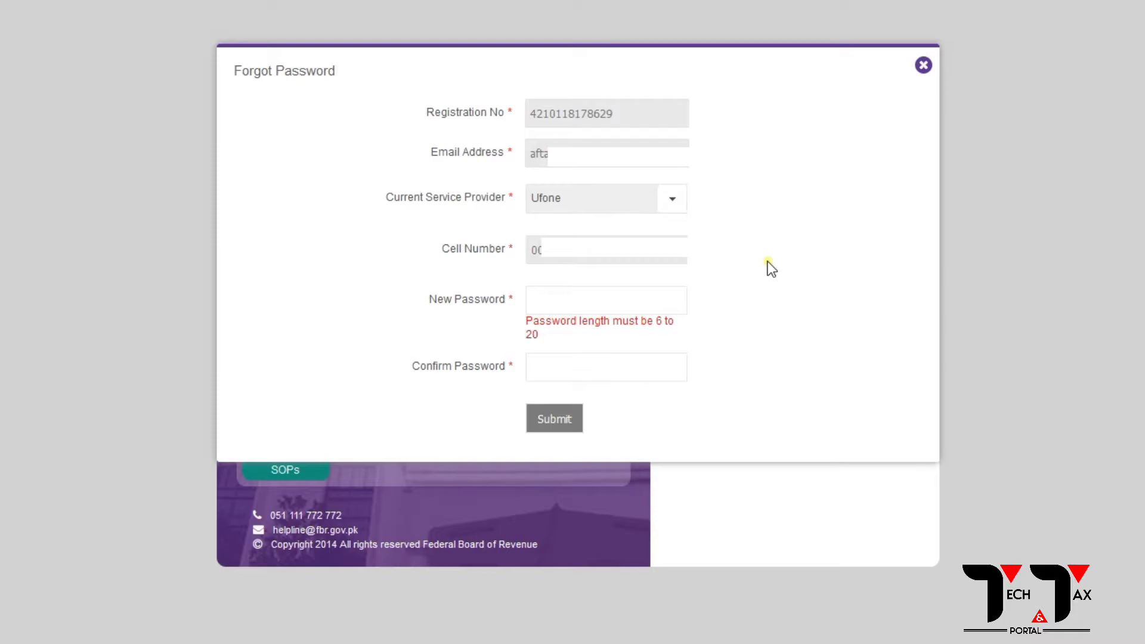
click(557, 302)
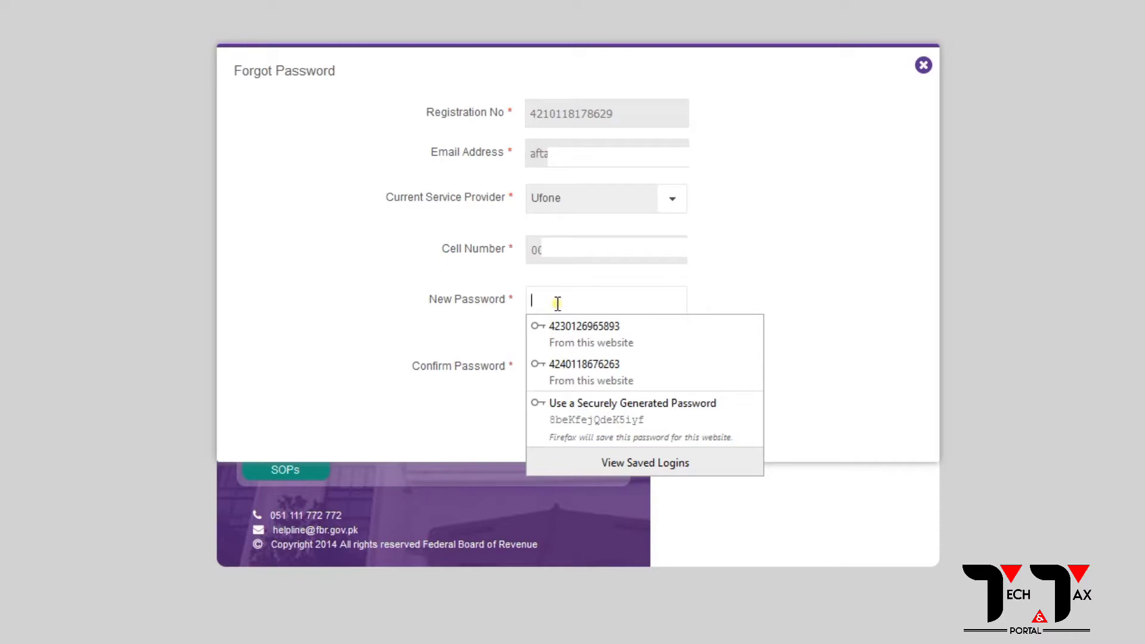
text(1)
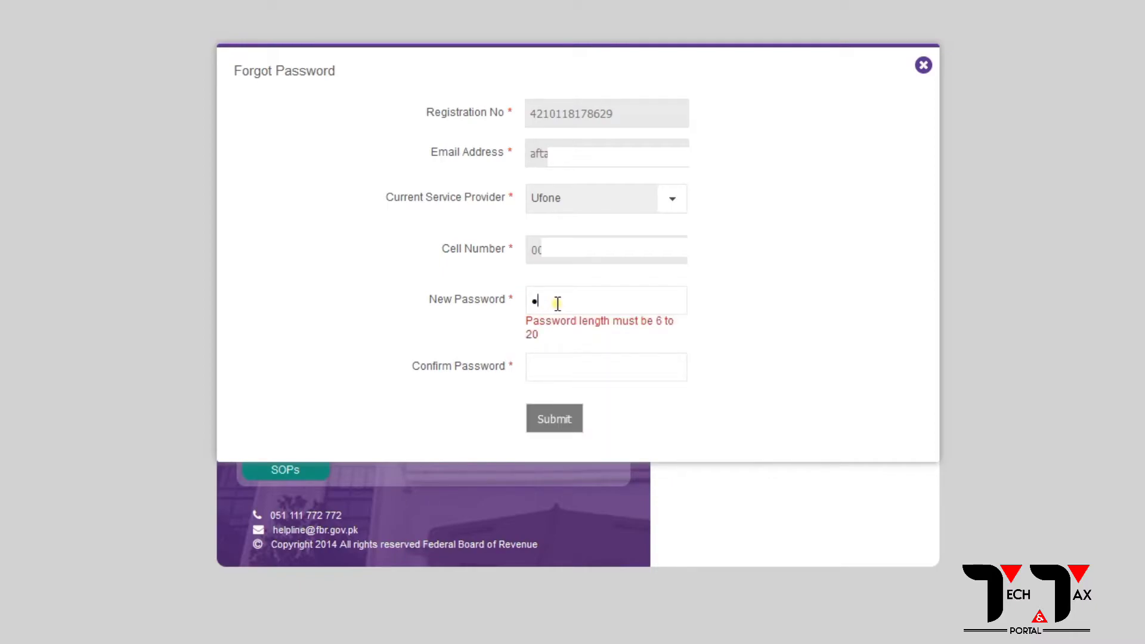
text(234567890)
click(561, 372)
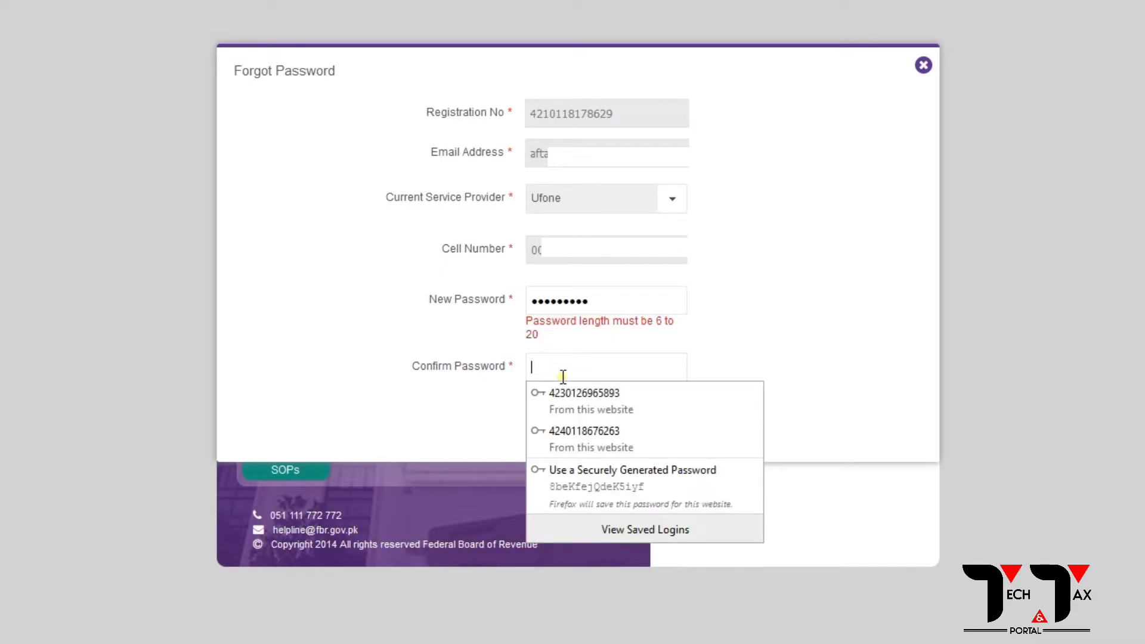
text(1)
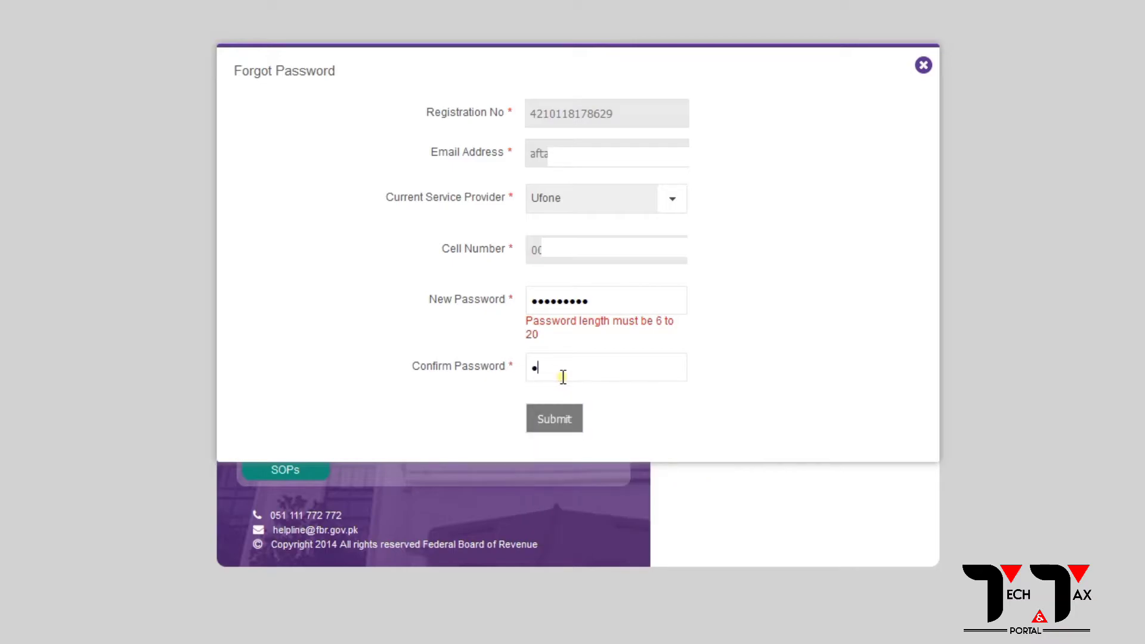
text(23456789)
Submit the new password, decline saving the login, and dismiss the browser's saved-login suggestions.
click(560, 420)
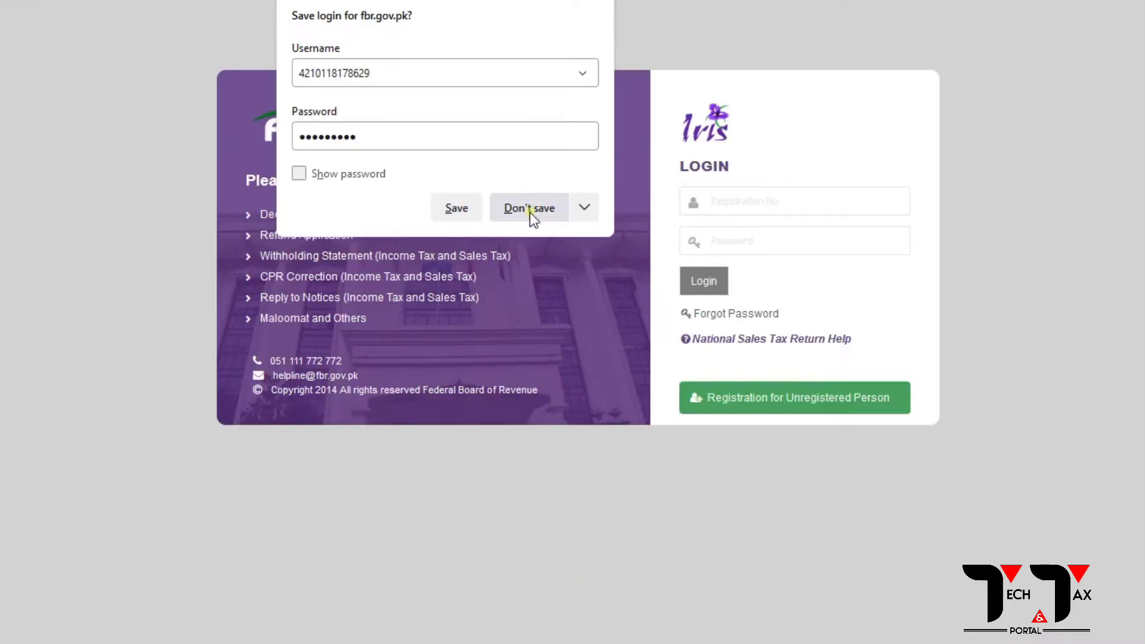
click(530, 209)
click(735, 202)
click(792, 159)
click(736, 198)
click(740, 193)
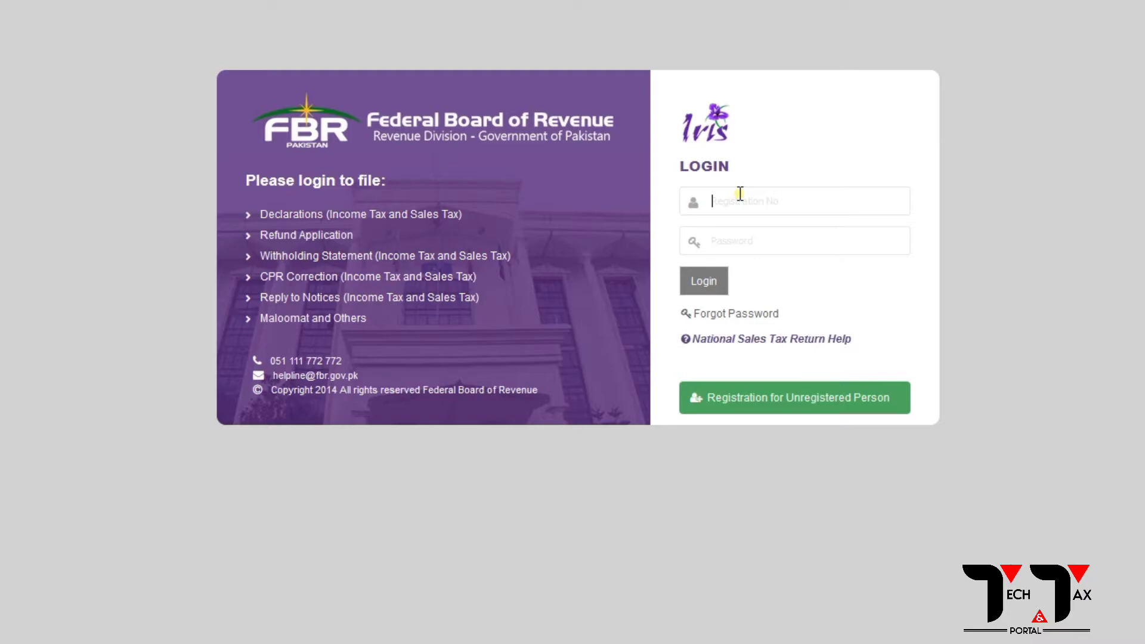
Log in to Iris with the CNIC registration number and the new nine-character password.
click(740, 193)
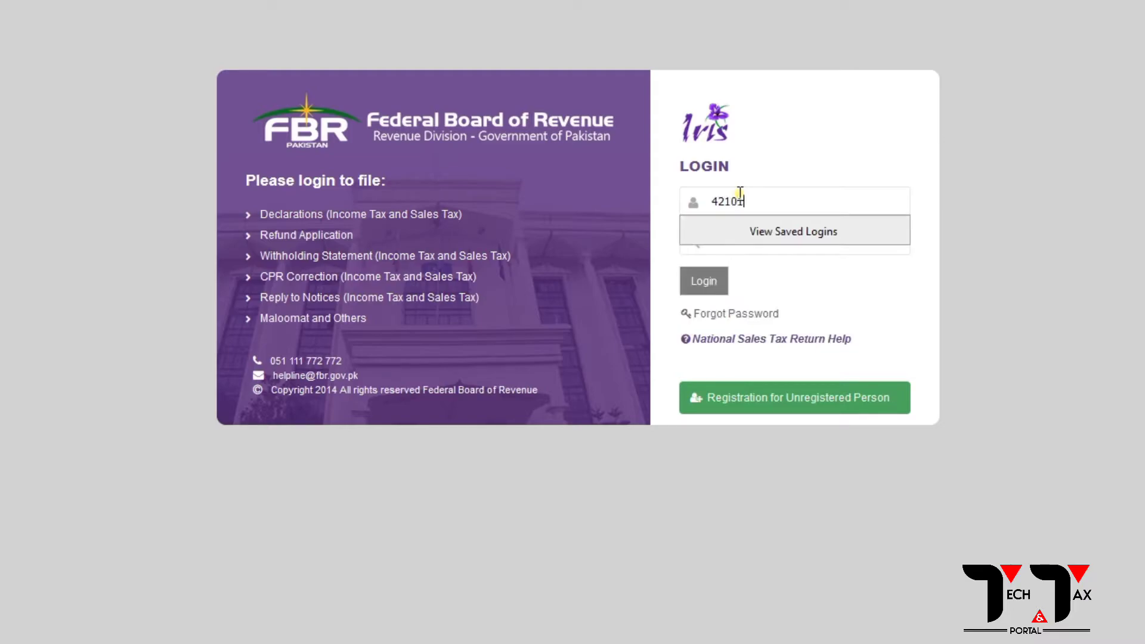
key(Tab)
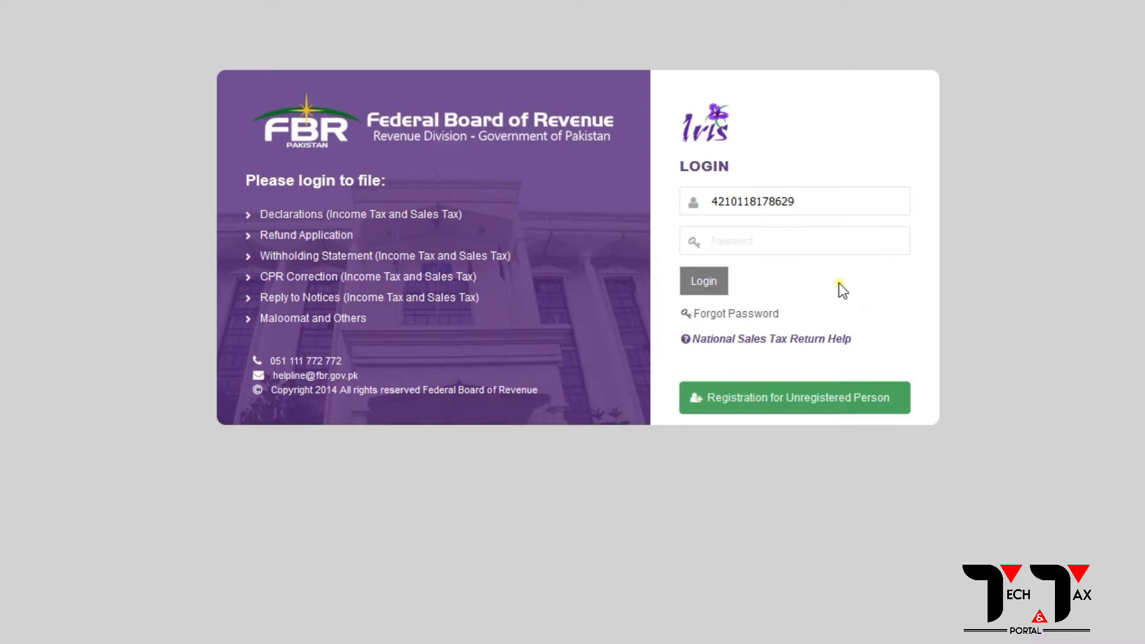
text(a)
key(BackSpace)
text(aaaaaaaaa)
click(707, 284)
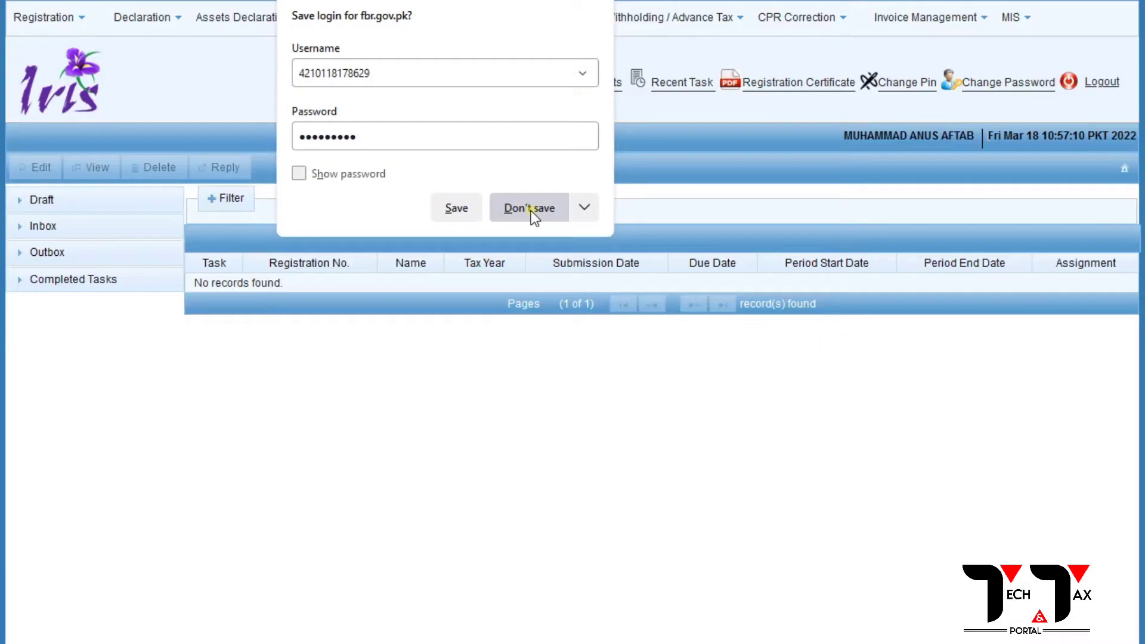
Decline saving the login, then browse Draft declarations and completed Audit / Assessment and Registration tasks.
click(531, 210)
click(71, 204)
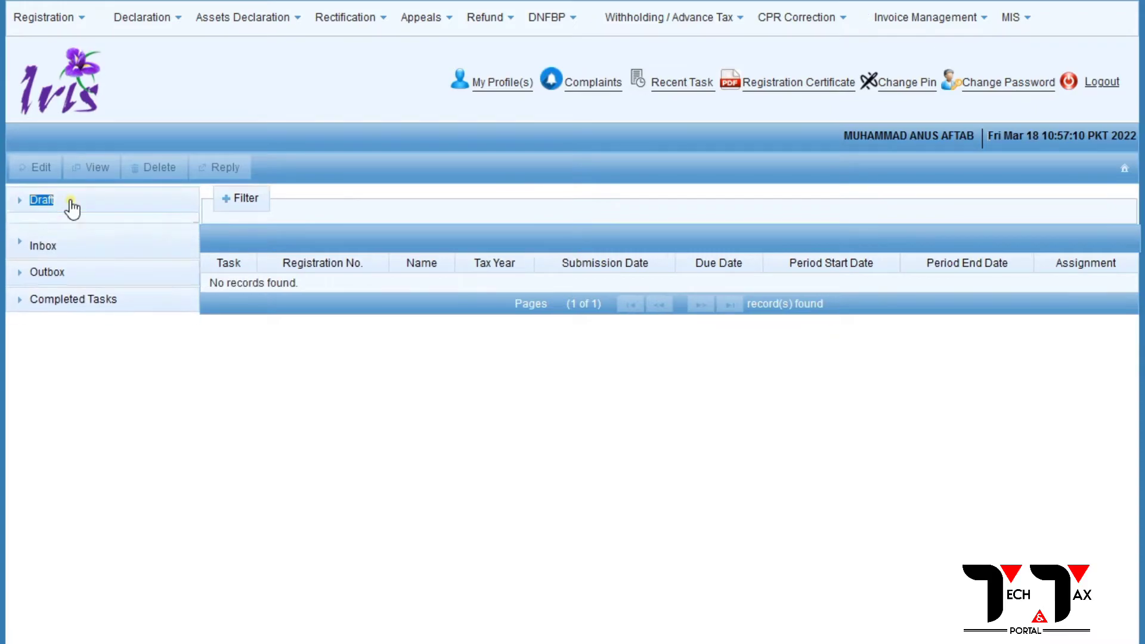
click(77, 231)
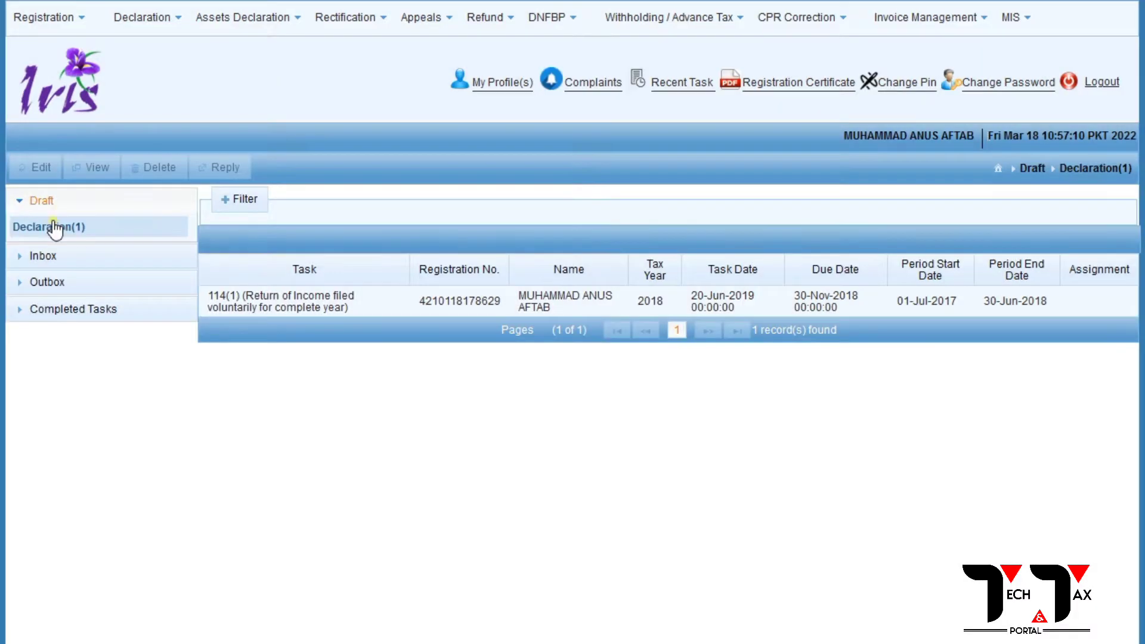
click(77, 309)
click(88, 356)
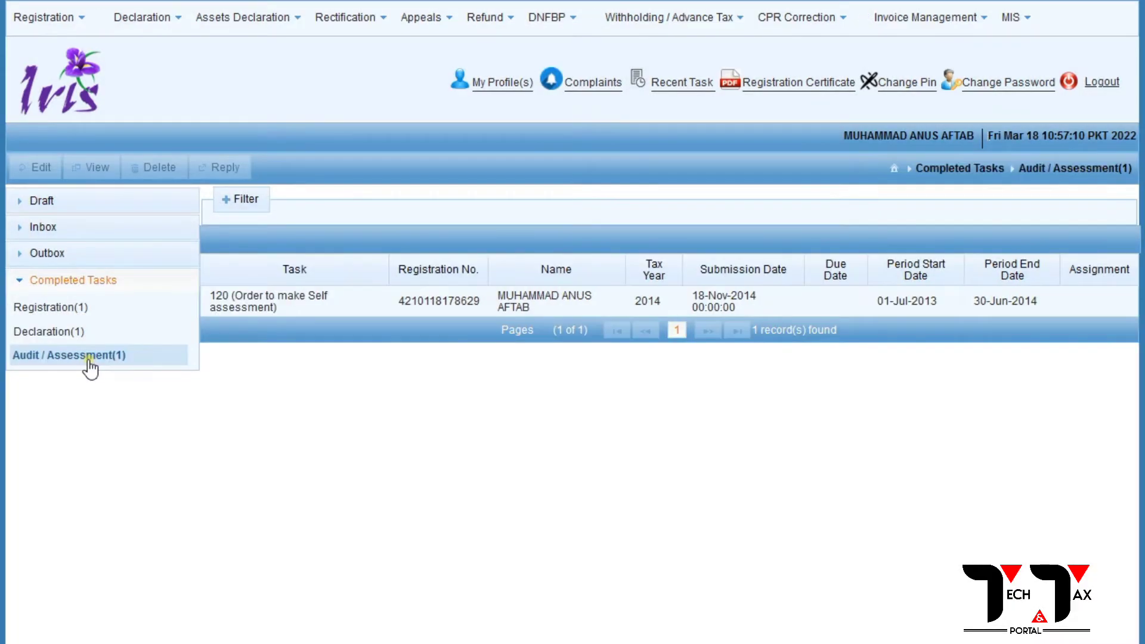
click(65, 310)
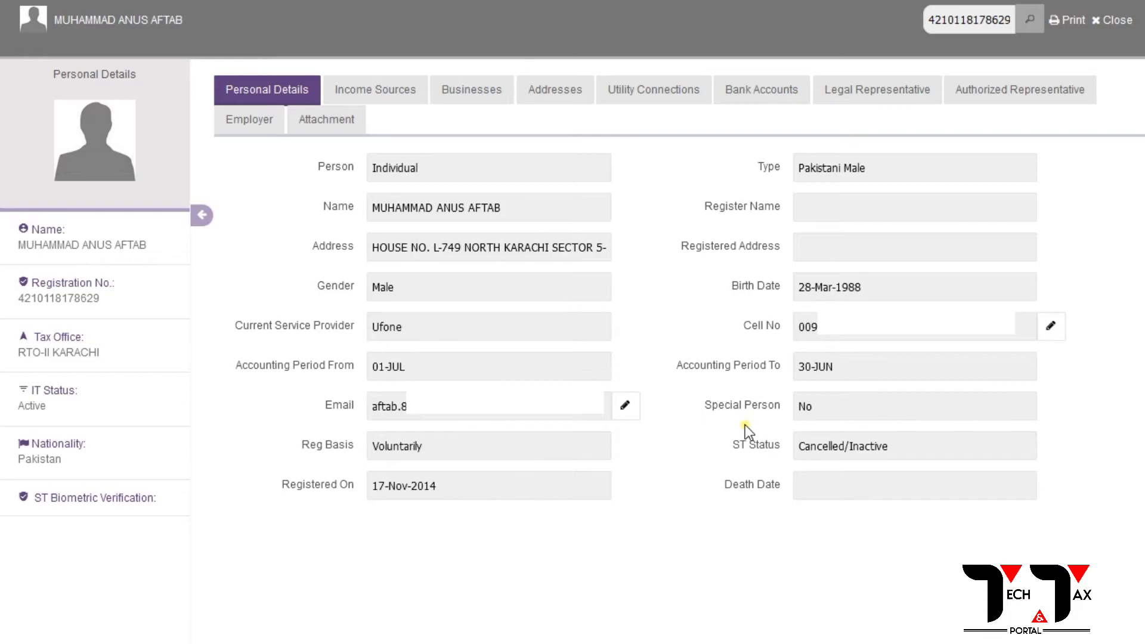
Page through the Income Sources, Businesses, Addresses, Utilities, Bank Accounts, Representatives, Employer and Attachment tabs.
click(379, 95)
click(473, 91)
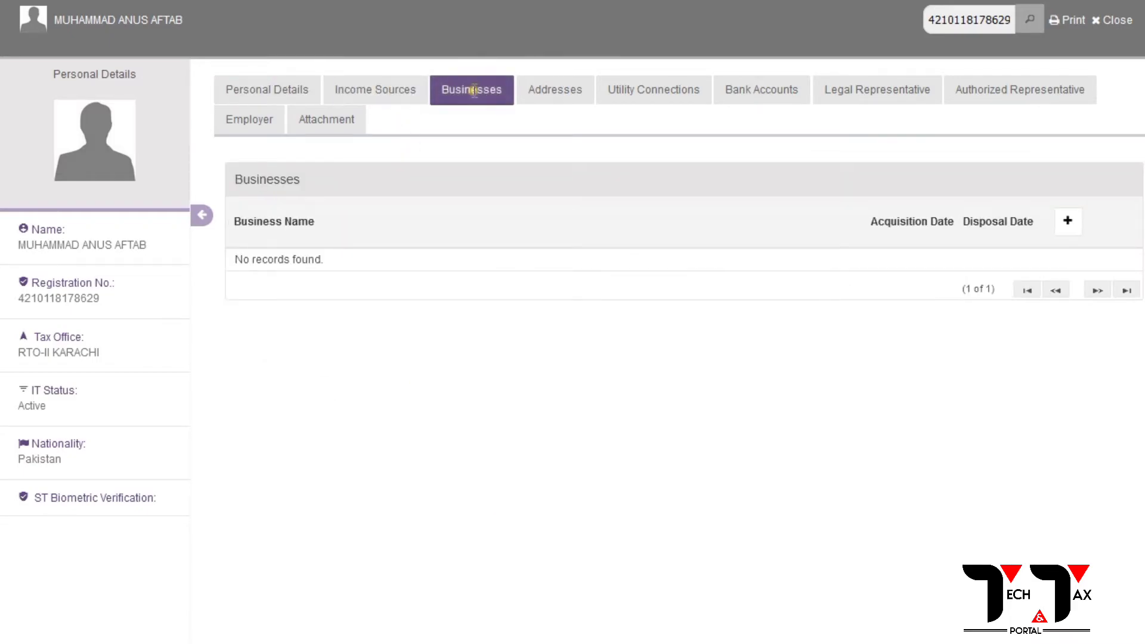
click(534, 95)
click(622, 96)
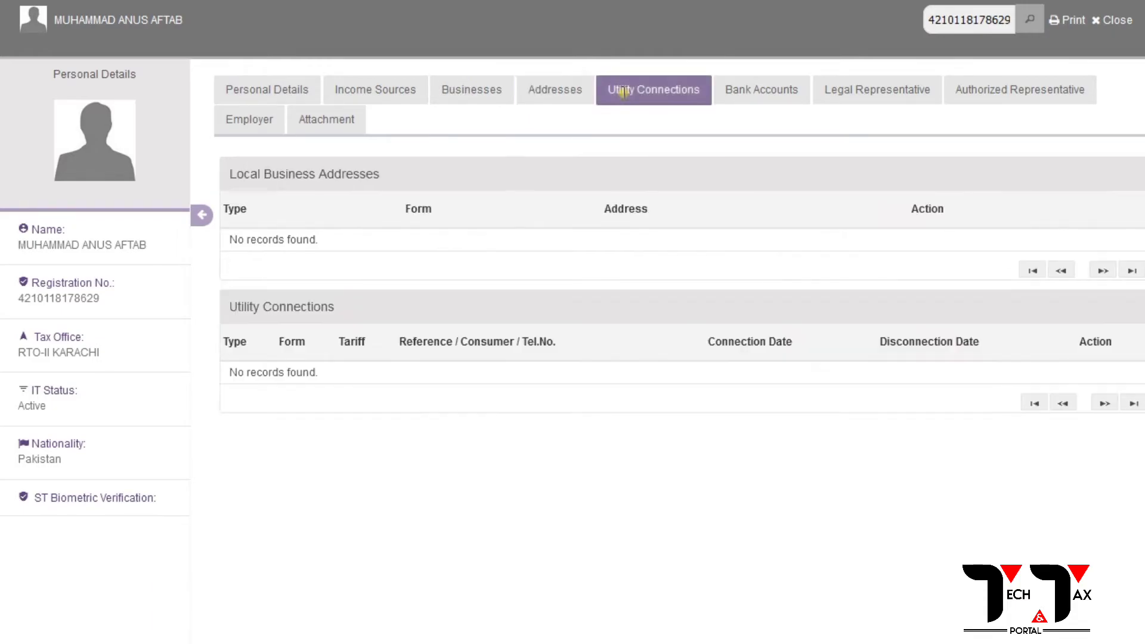
click(742, 95)
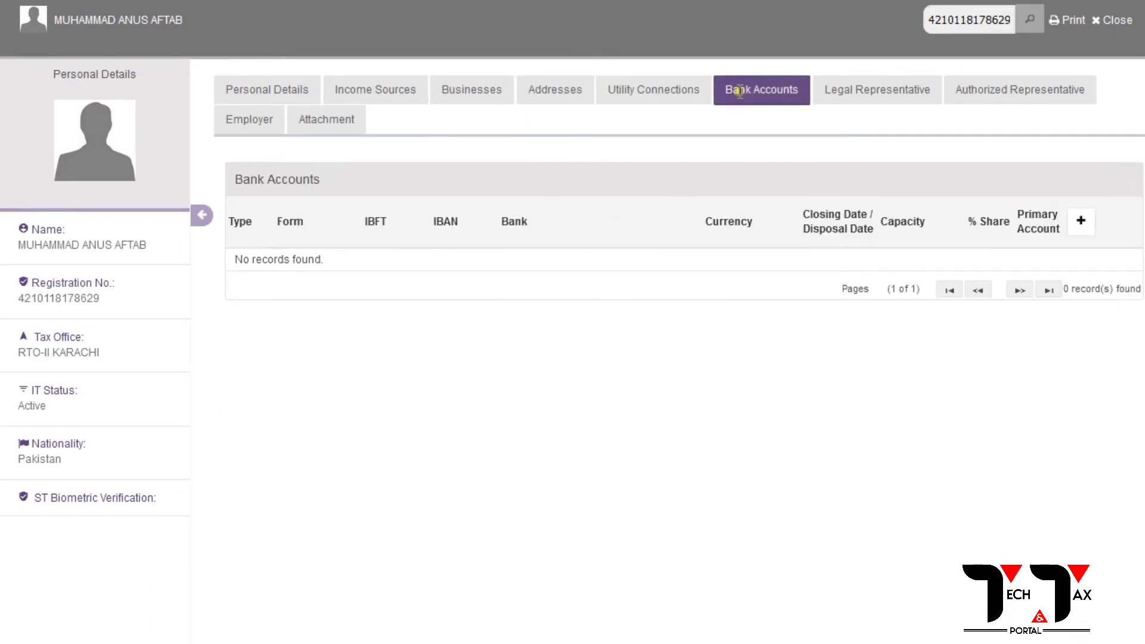
click(905, 92)
click(1023, 95)
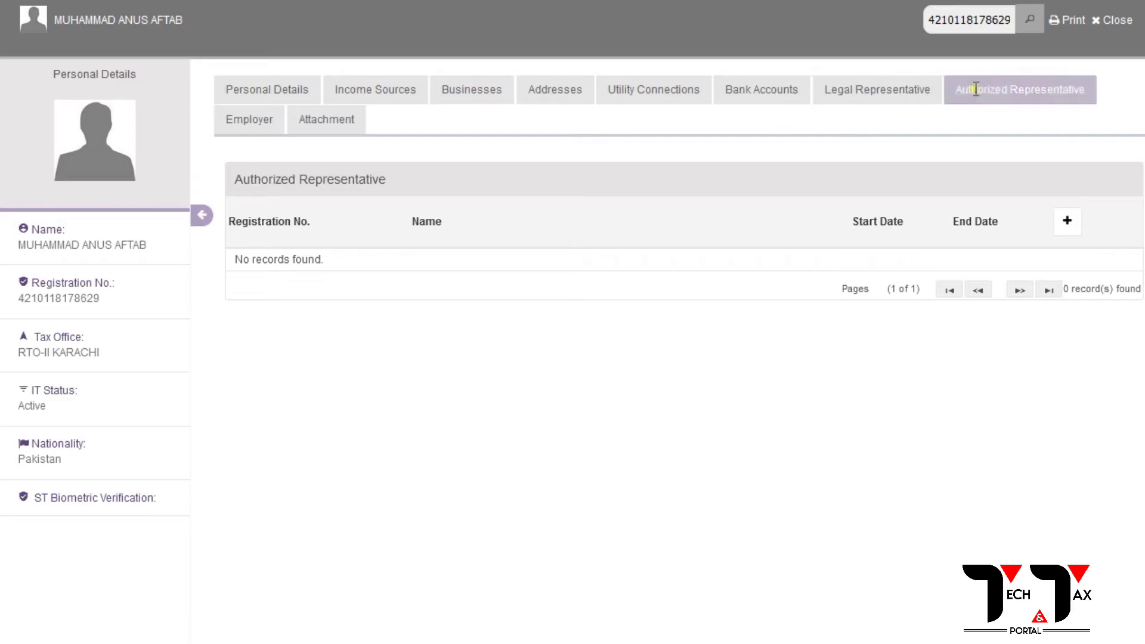
click(253, 120)
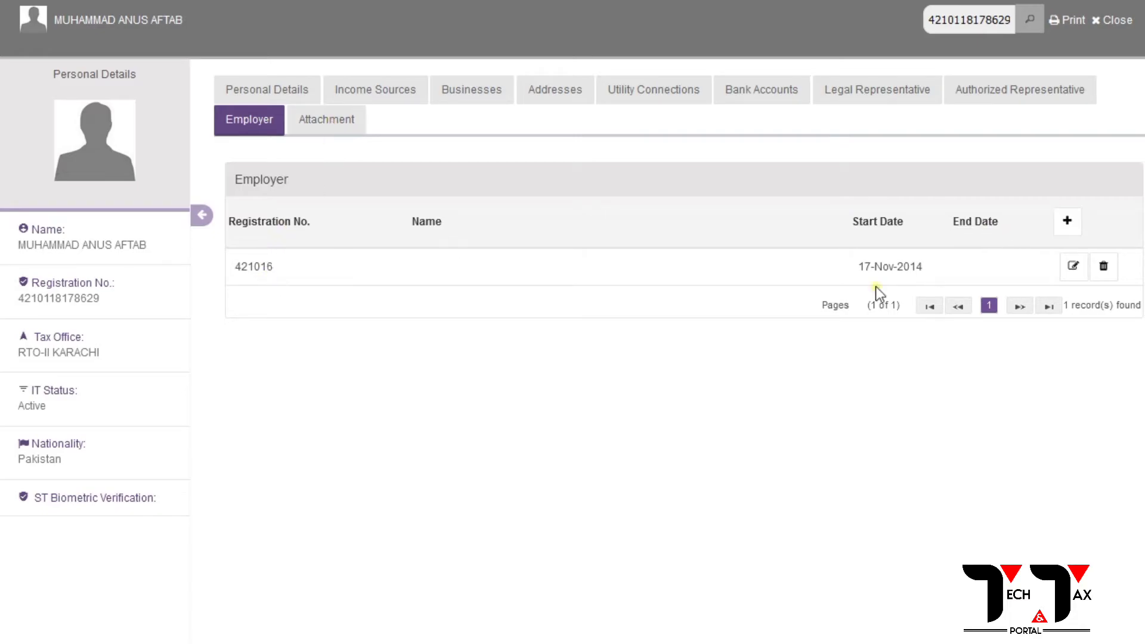
click(356, 120)
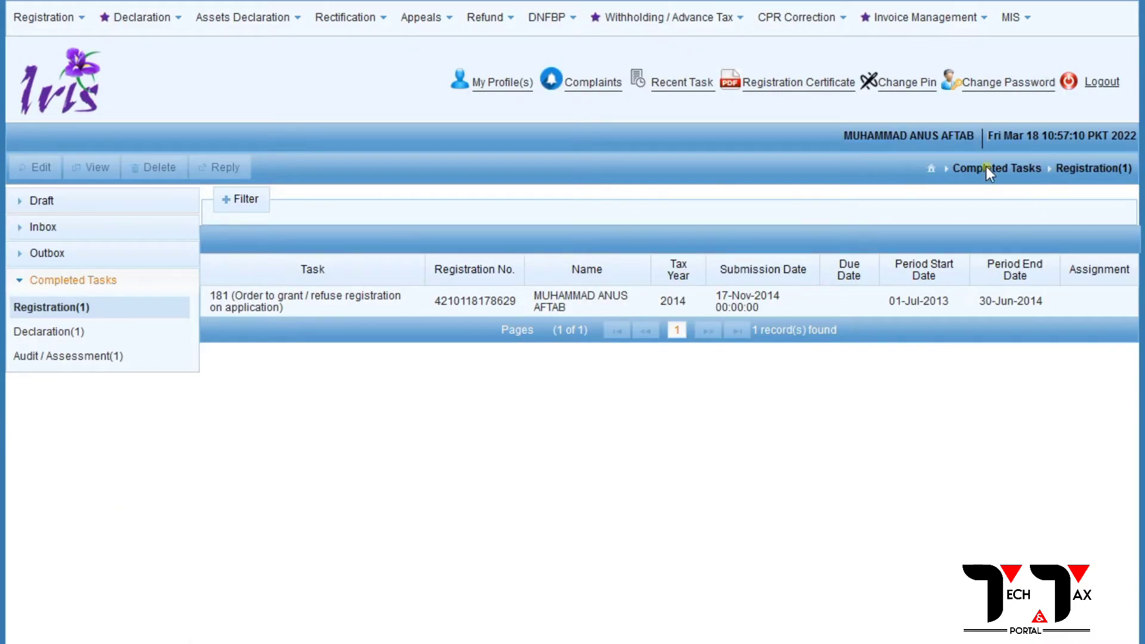
Open and dismiss the registration forms list, then close the open menu.
click(47, 33)
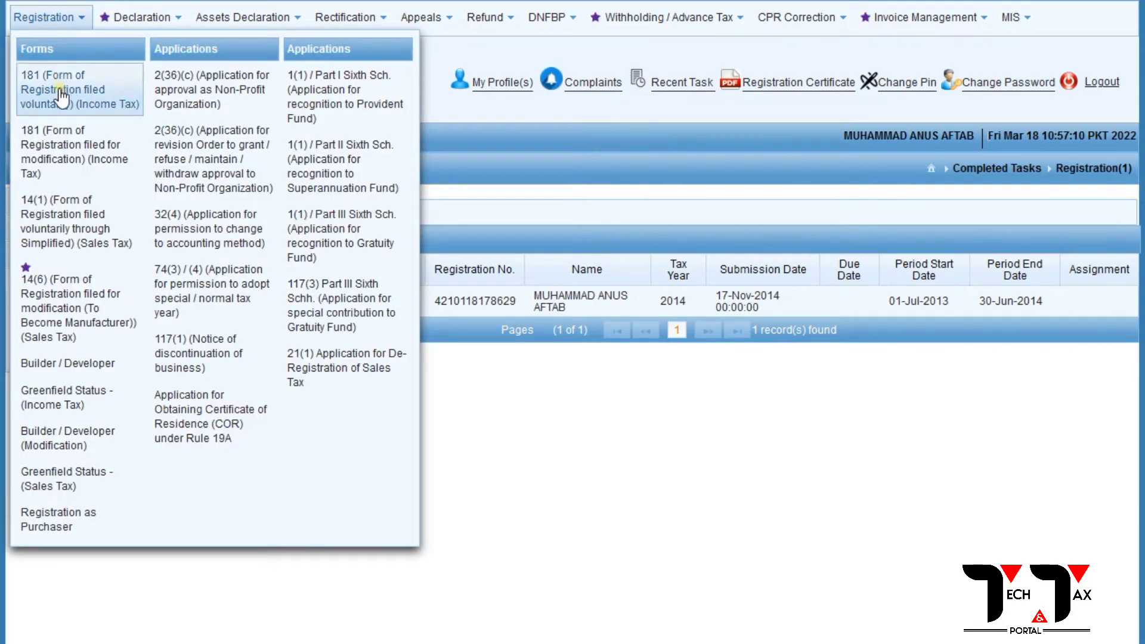
click(137, 17)
click(906, 401)
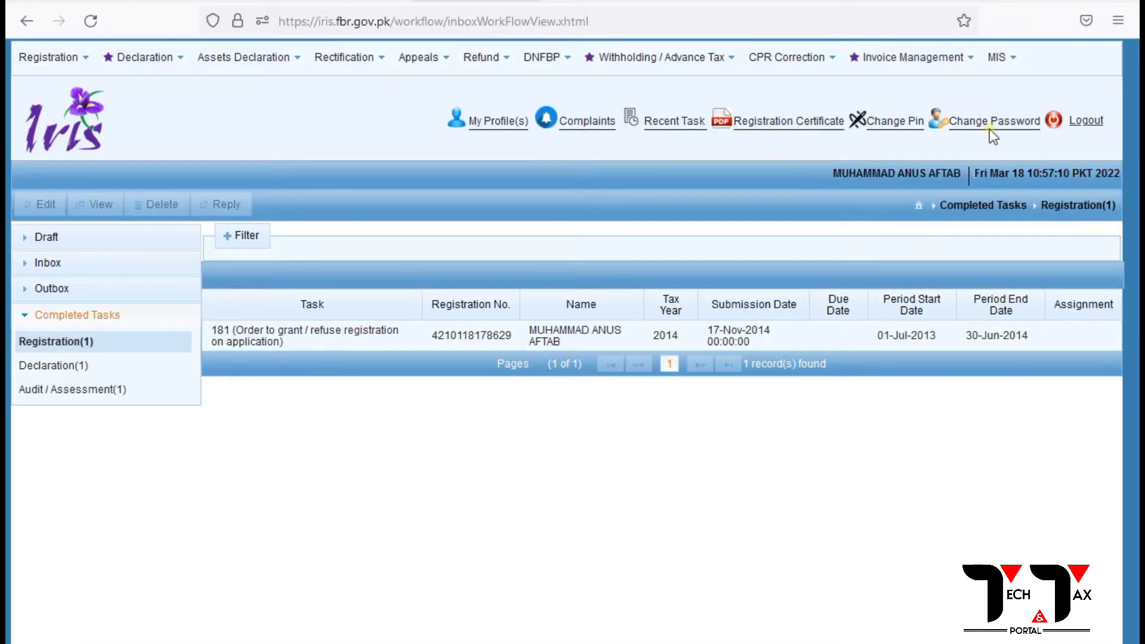
Set and confirm a new four-digit account PIN, declining to save it in the browser.
click(895, 122)
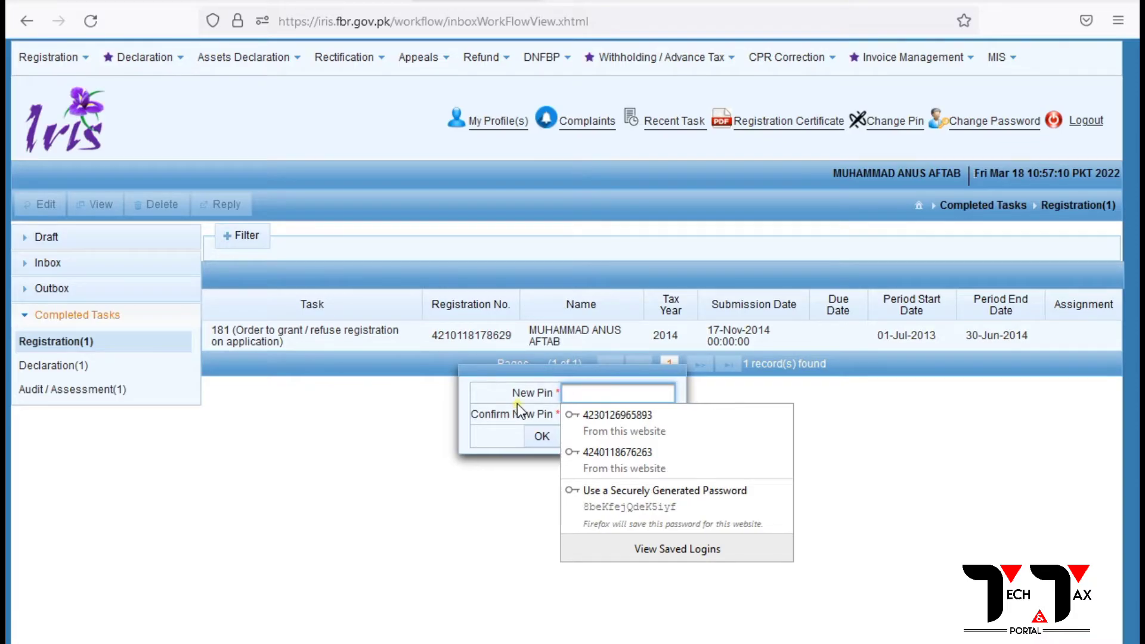
text(1234)
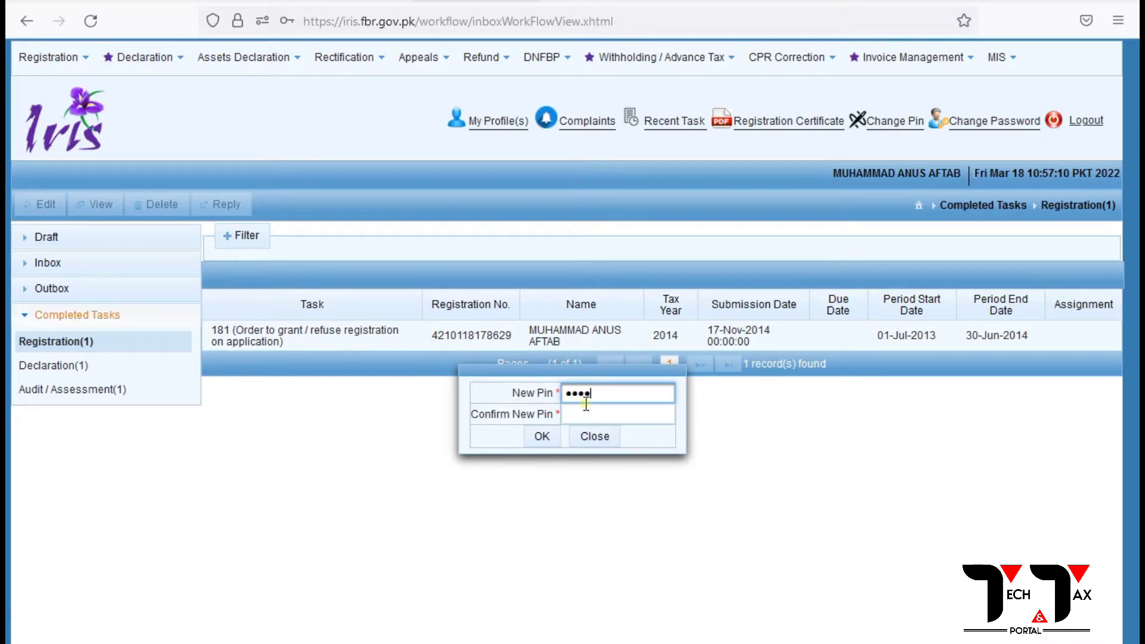
click(588, 412)
text(1234)
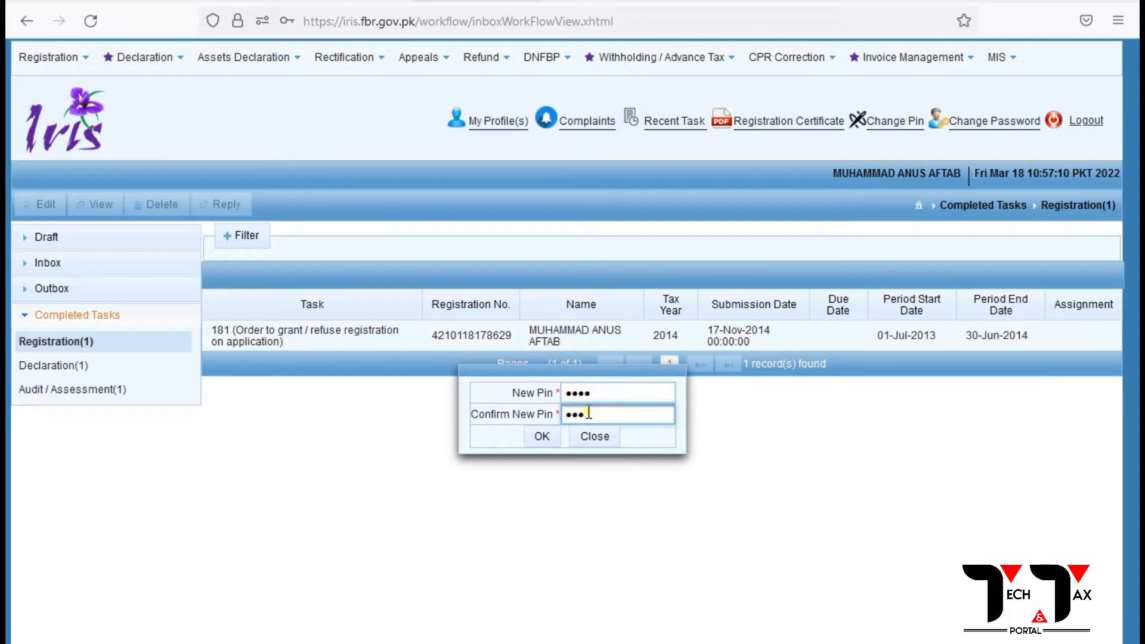
click(542, 436)
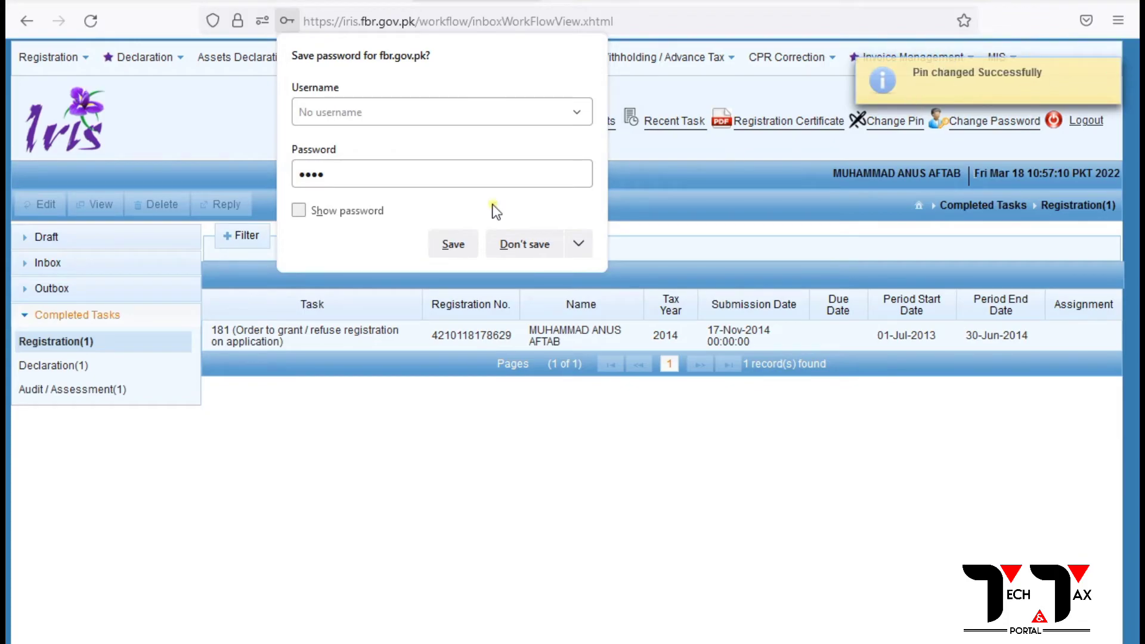
click(529, 245)
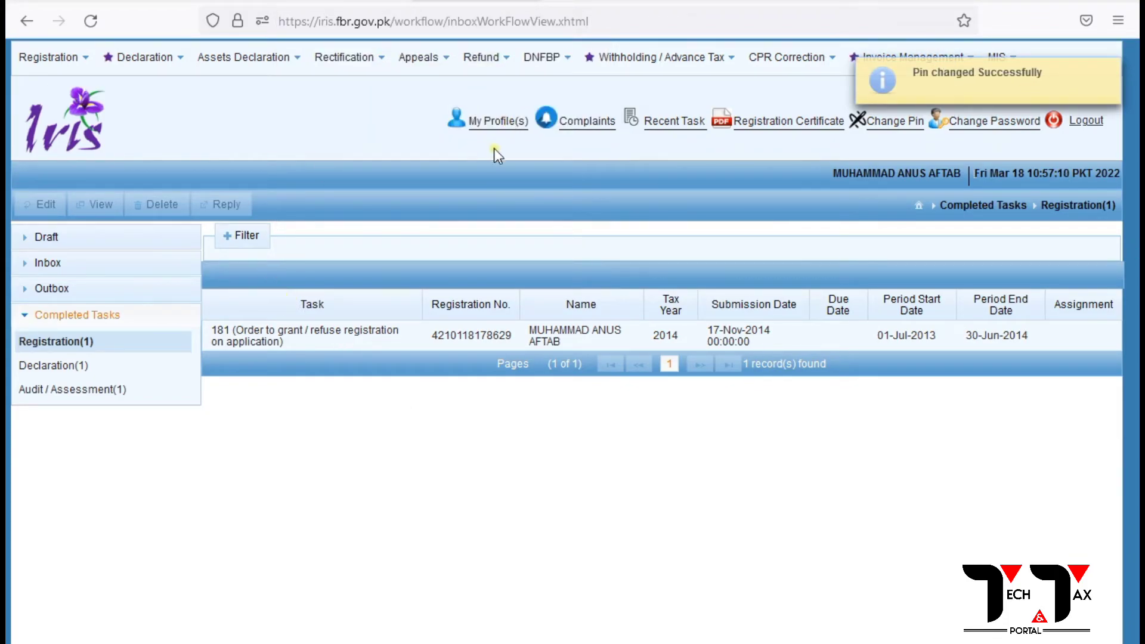
Open the profile, start the voluntary 181 registration form, and check its Name and Type options.
click(491, 121)
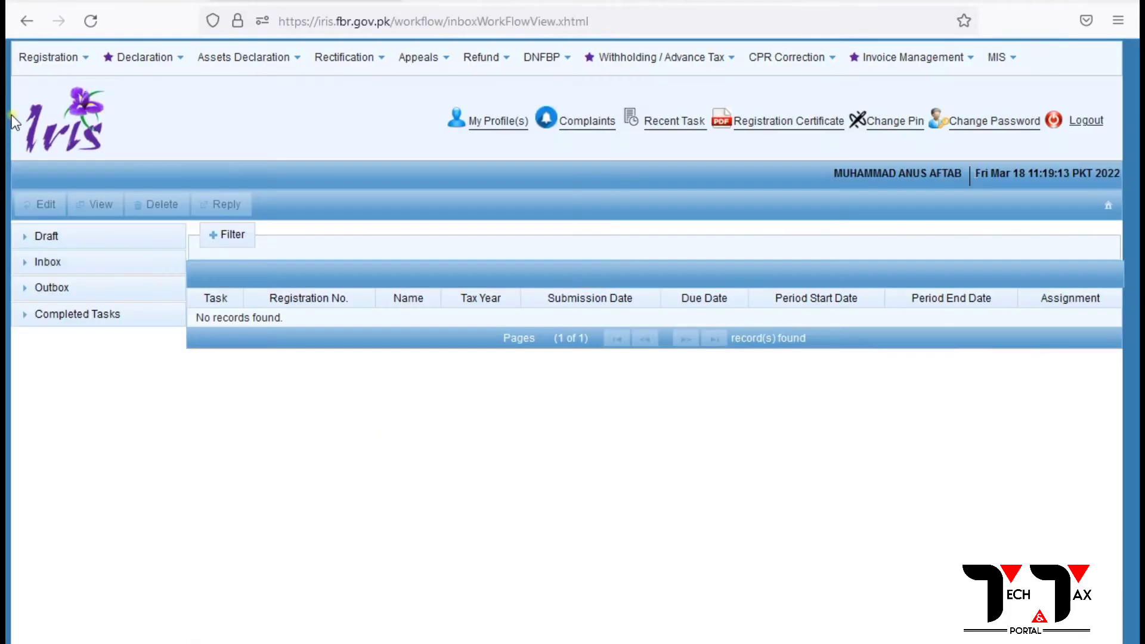
mouse_move(50, 59)
click(59, 139)
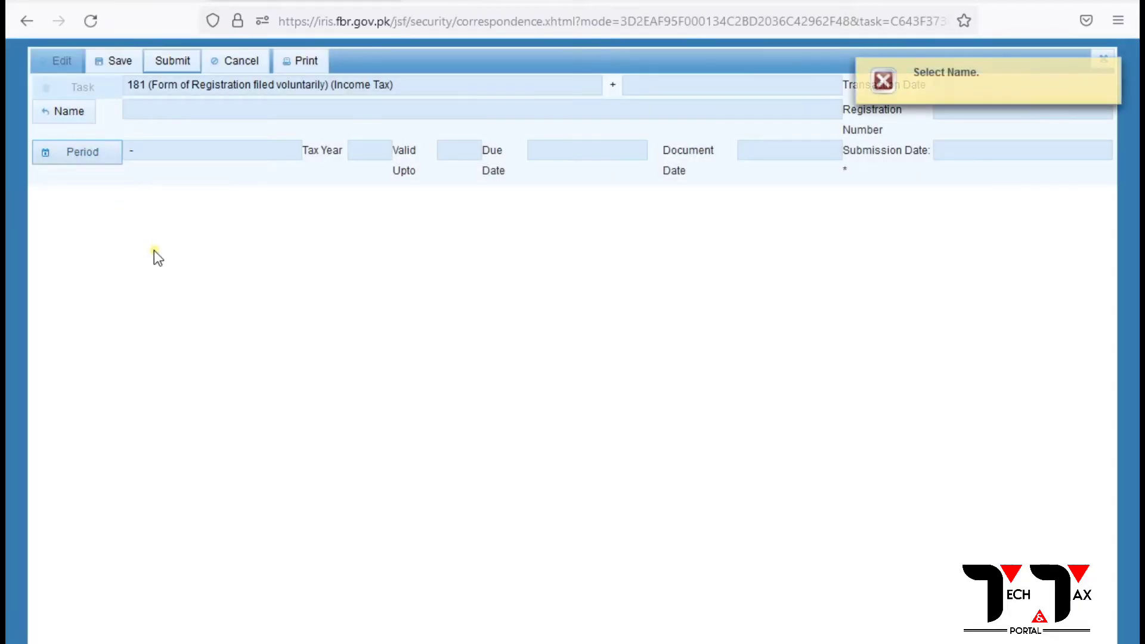
click(77, 113)
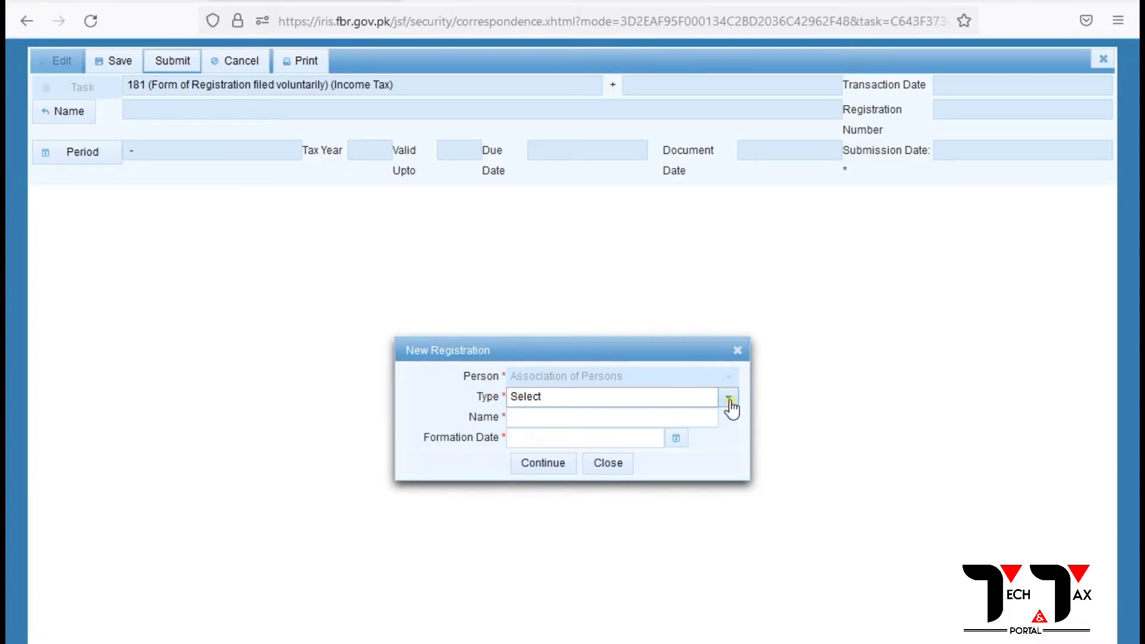
click(729, 399)
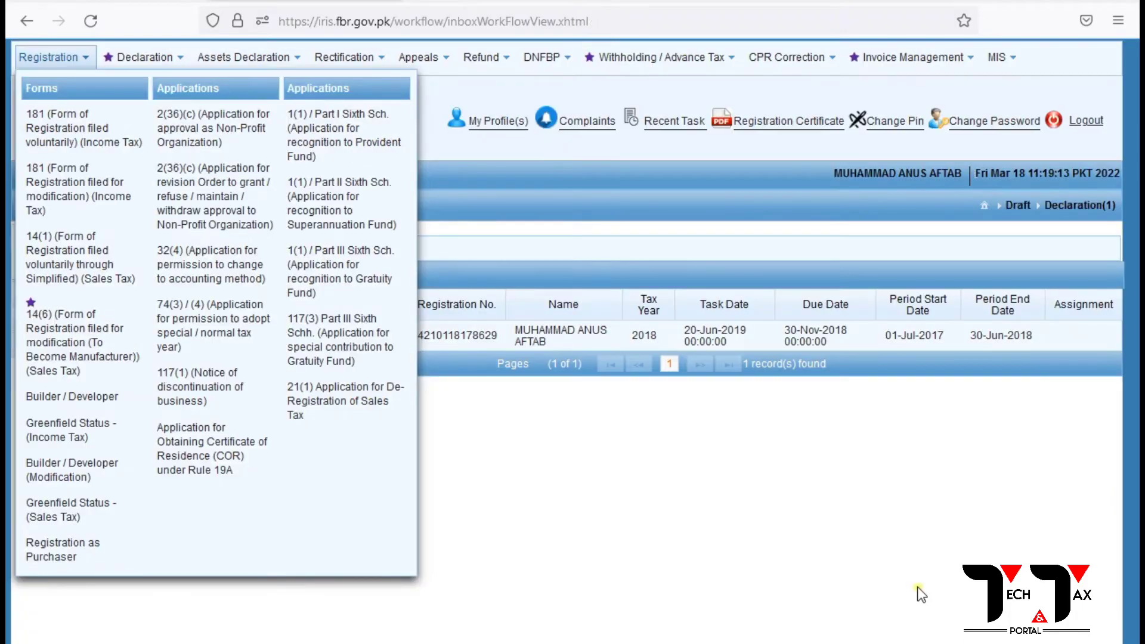
Open the 181 modification form, then close it and discard the unsaved form.
click(43, 64)
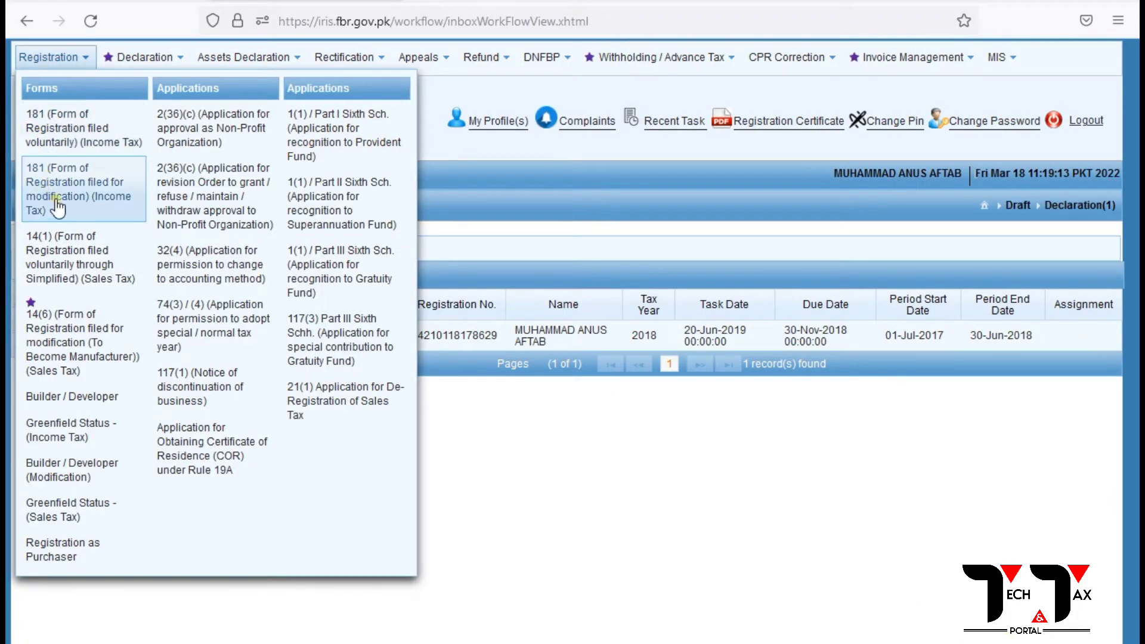
click(90, 198)
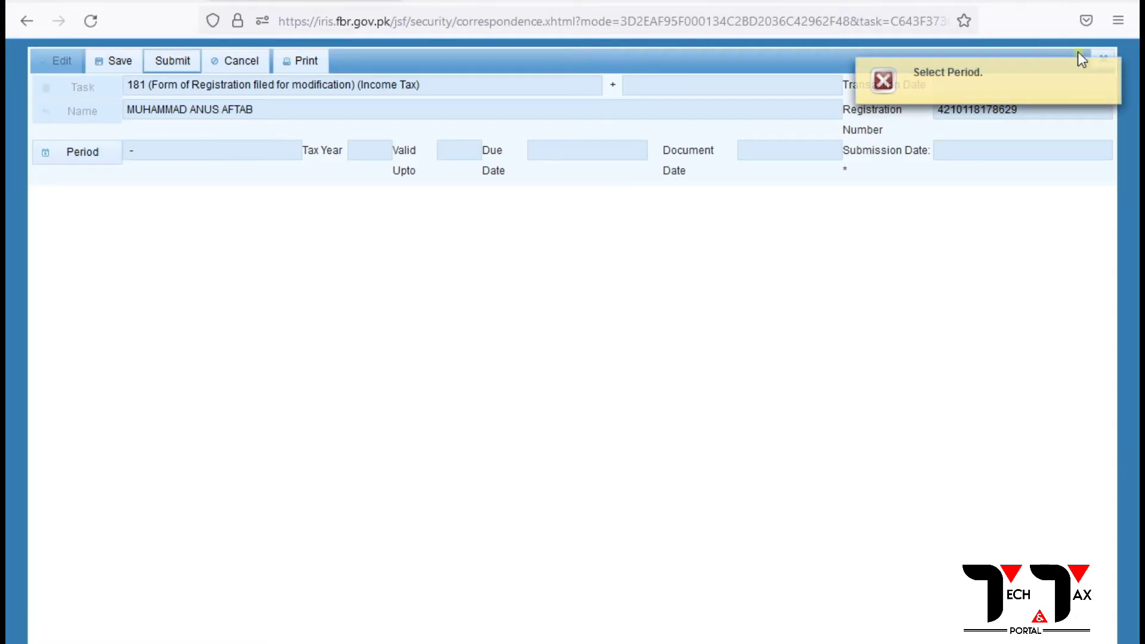
click(1112, 71)
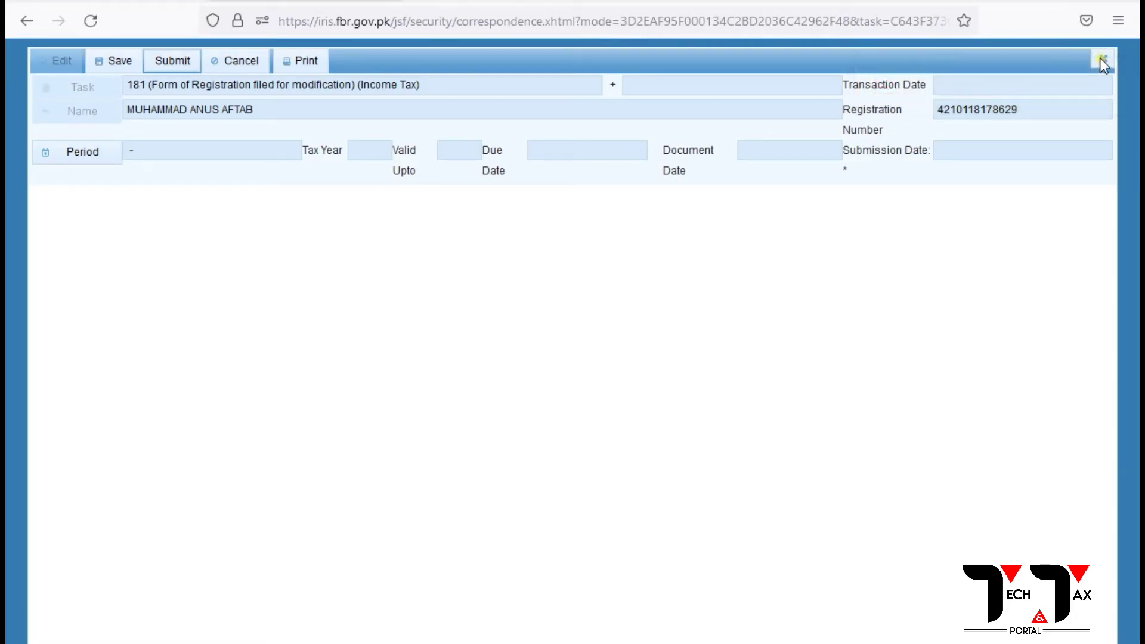
click(1102, 62)
click(446, 438)
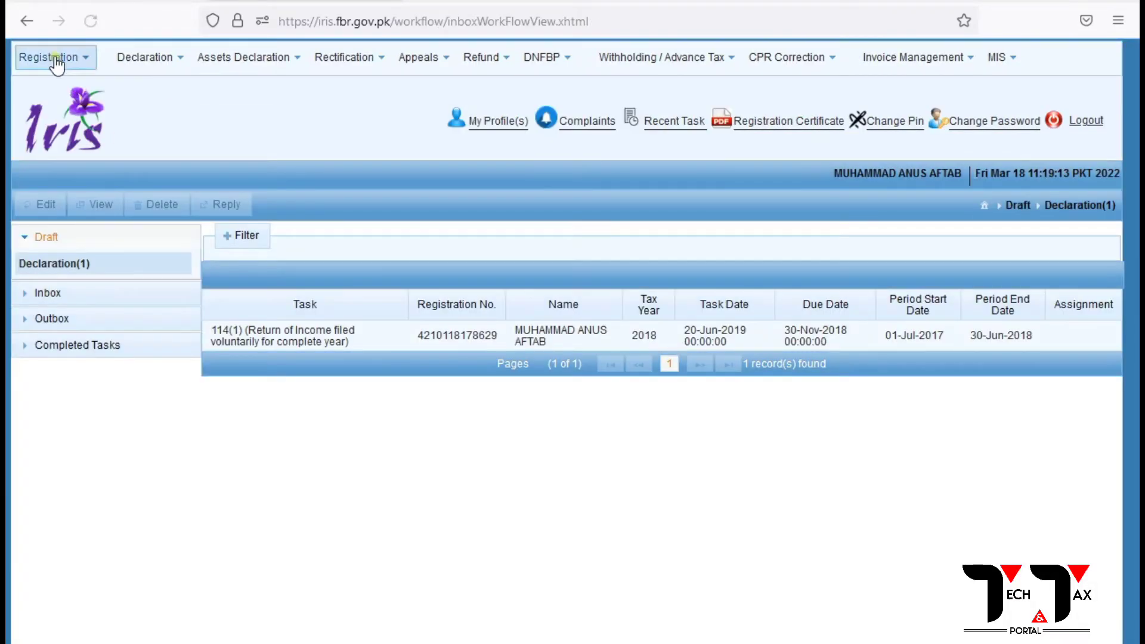
Reopen the 181 modification form and search for tax period 2020.
click(54, 59)
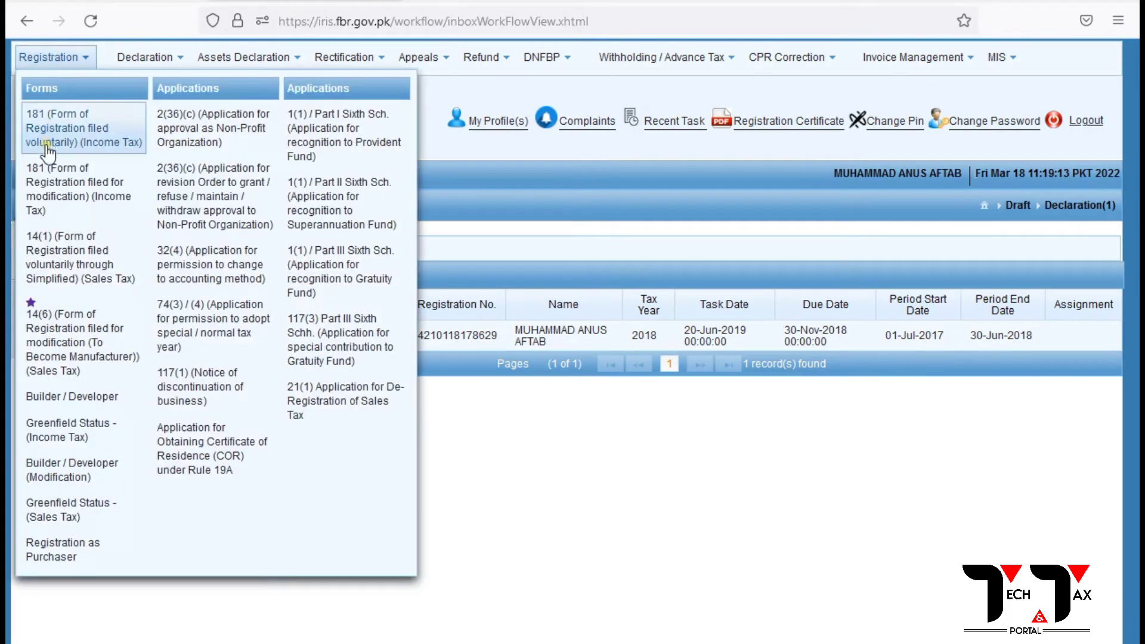
click(57, 194)
click(86, 154)
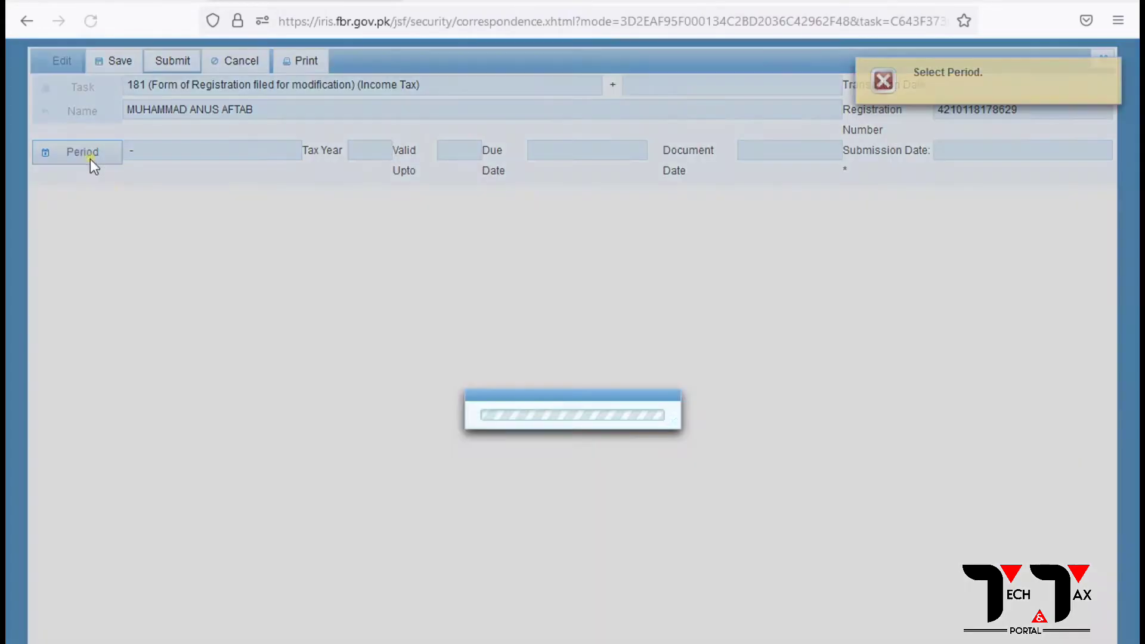
text(2022)
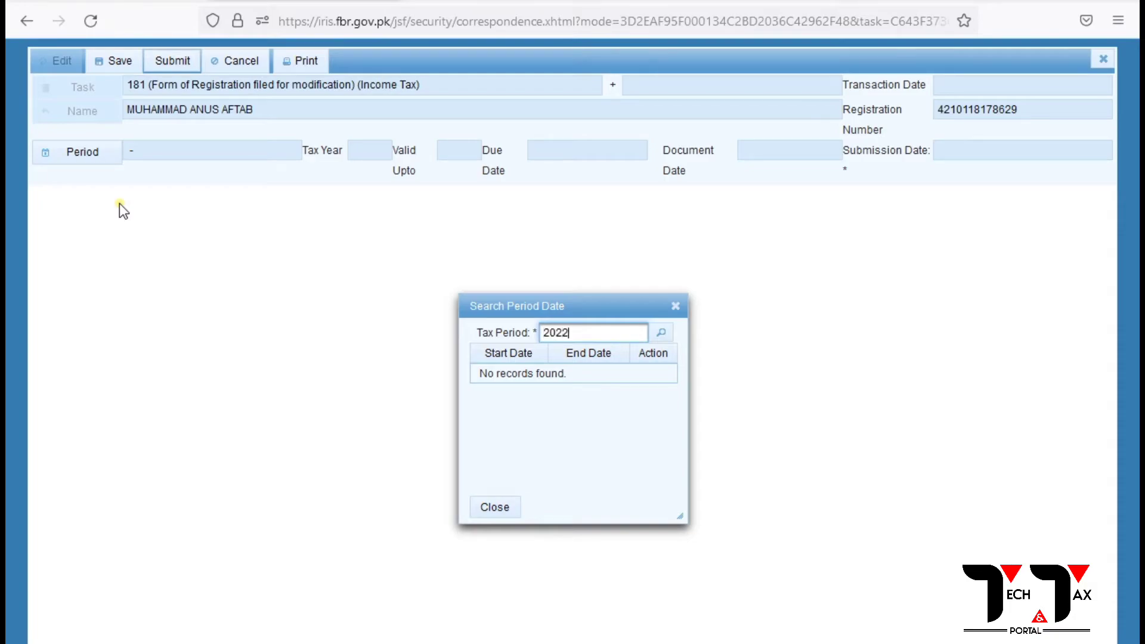
key(BackSpace)
text(1)
key(BackSpace)
text(0)
click(662, 334)
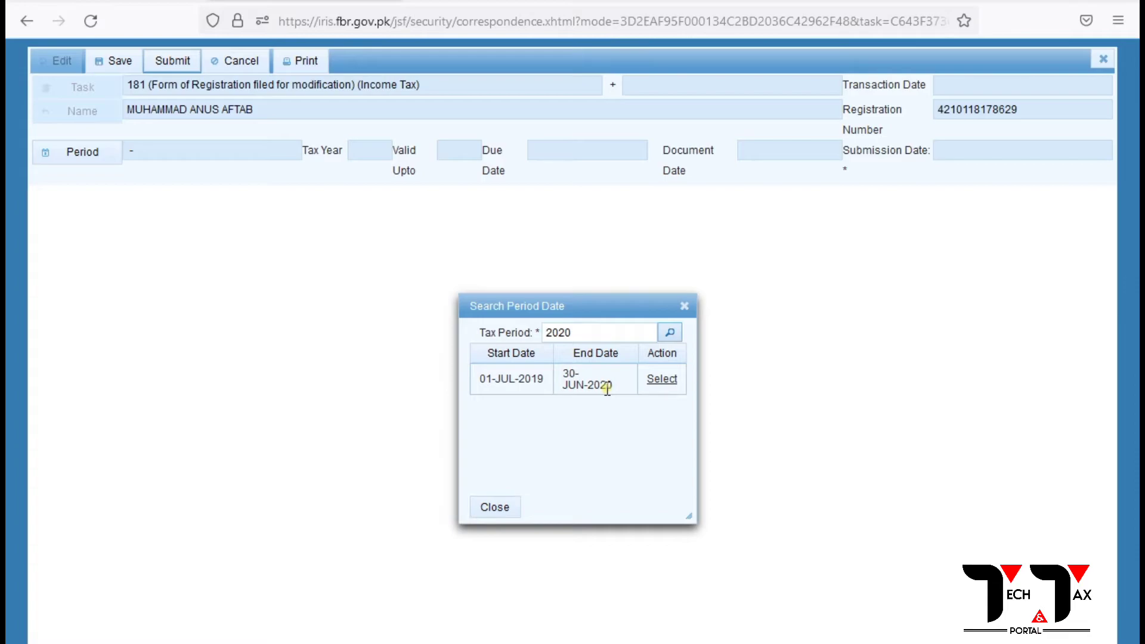
Apply period 01-Jul-2019 to 30-Jun-2020, review Property, Business and Link, and remove the Employer link.
click(663, 380)
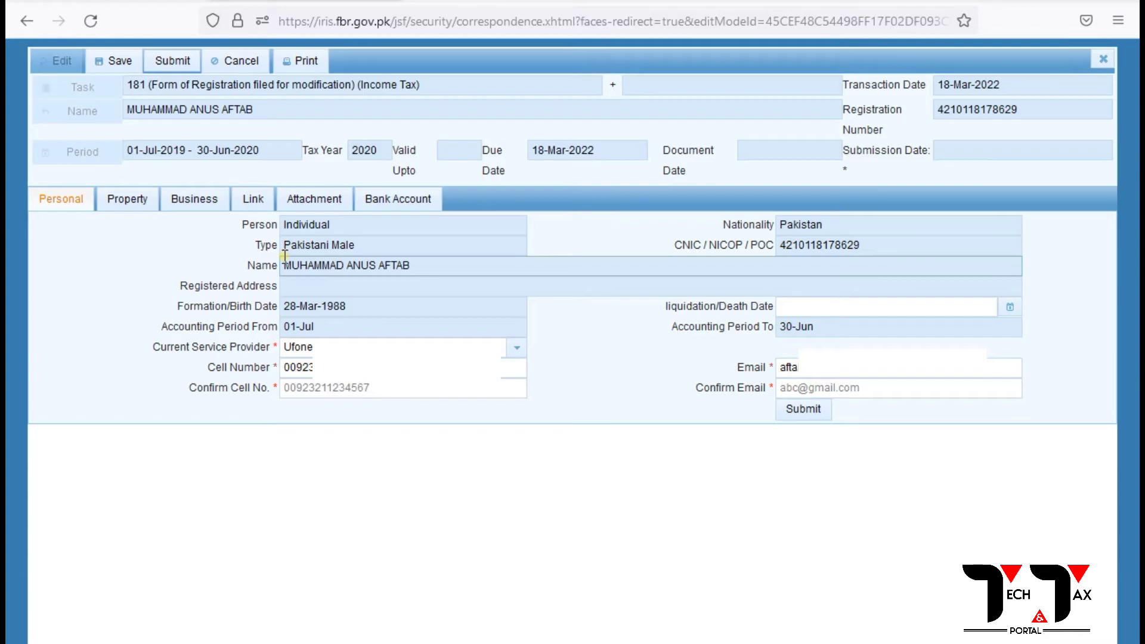
click(132, 206)
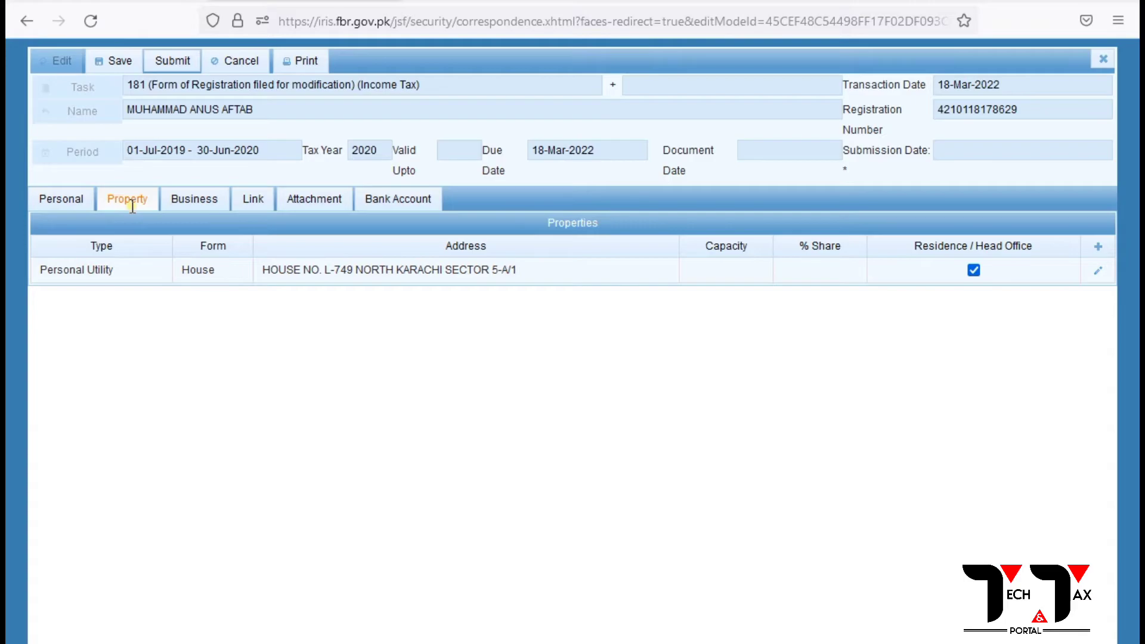
click(195, 205)
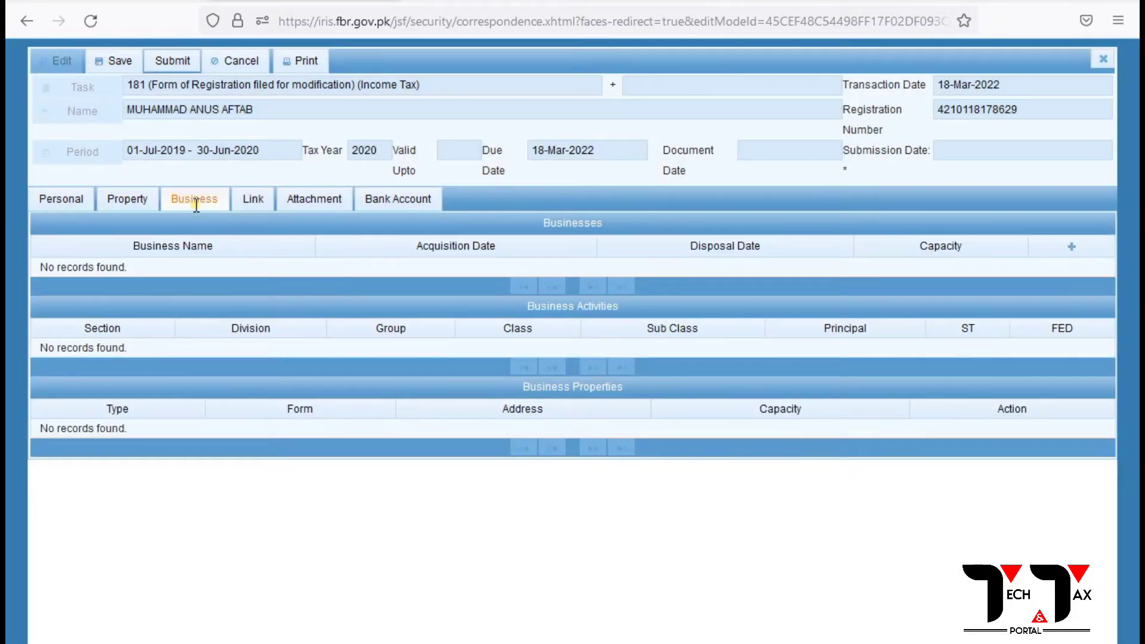
click(262, 200)
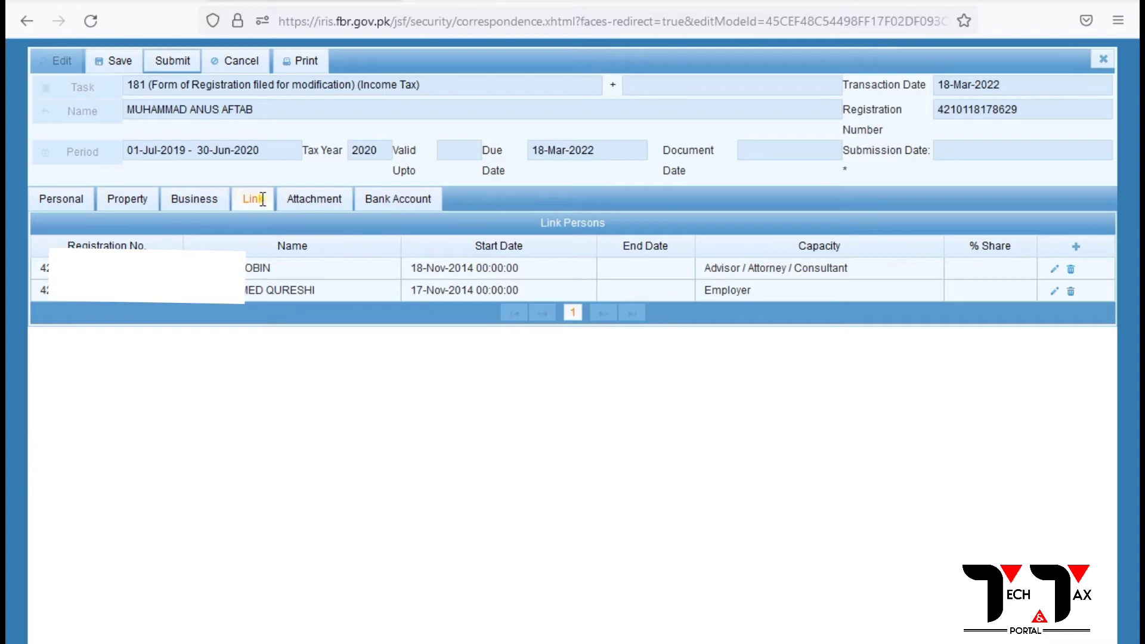
click(1070, 291)
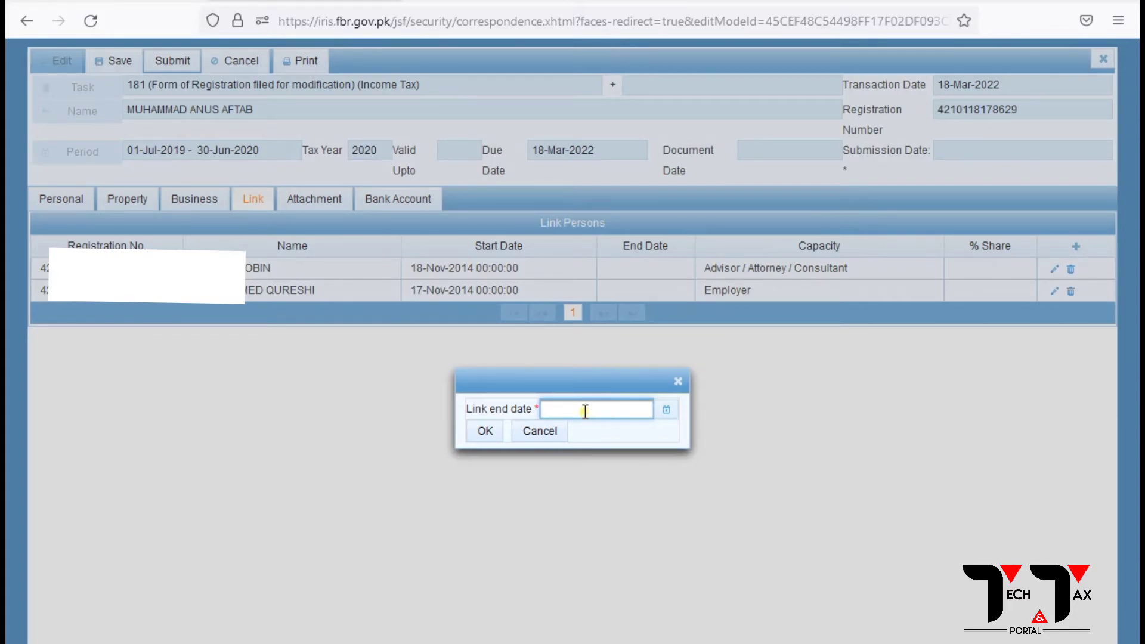
Pick 18 March 2022 as link end date, close the prompt unconfirmed, then start a new link.
click(667, 411)
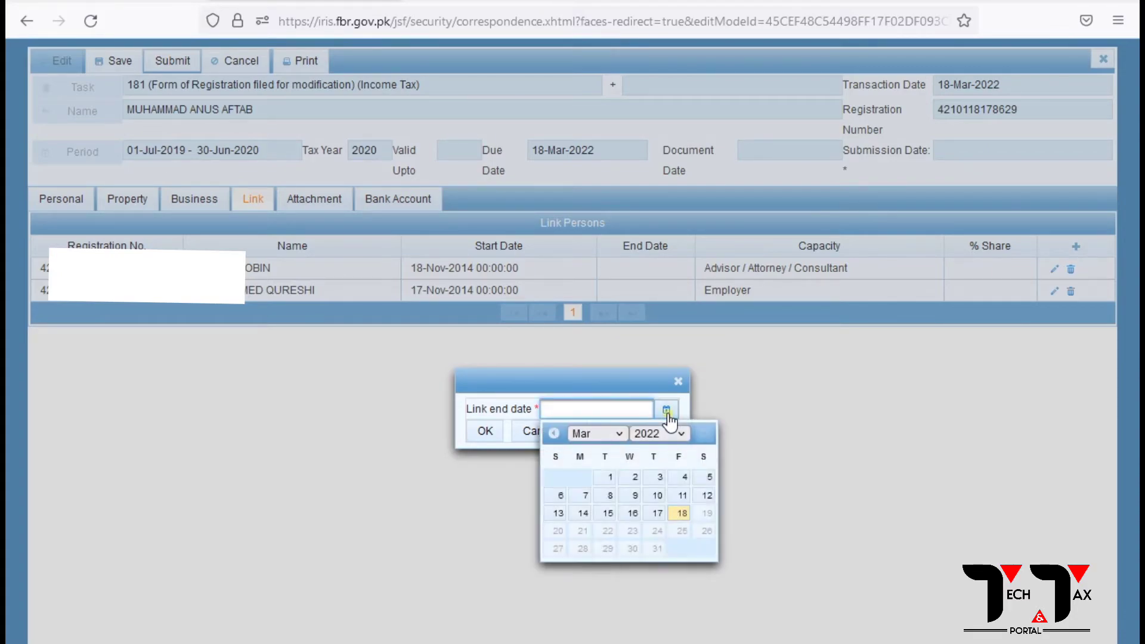
click(682, 513)
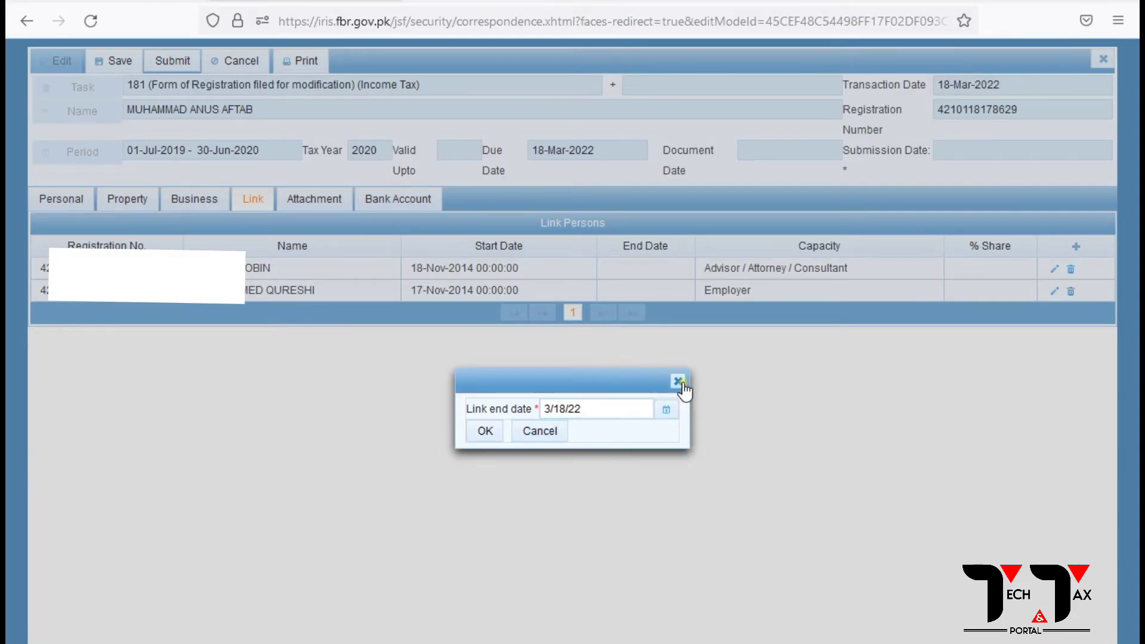
click(678, 382)
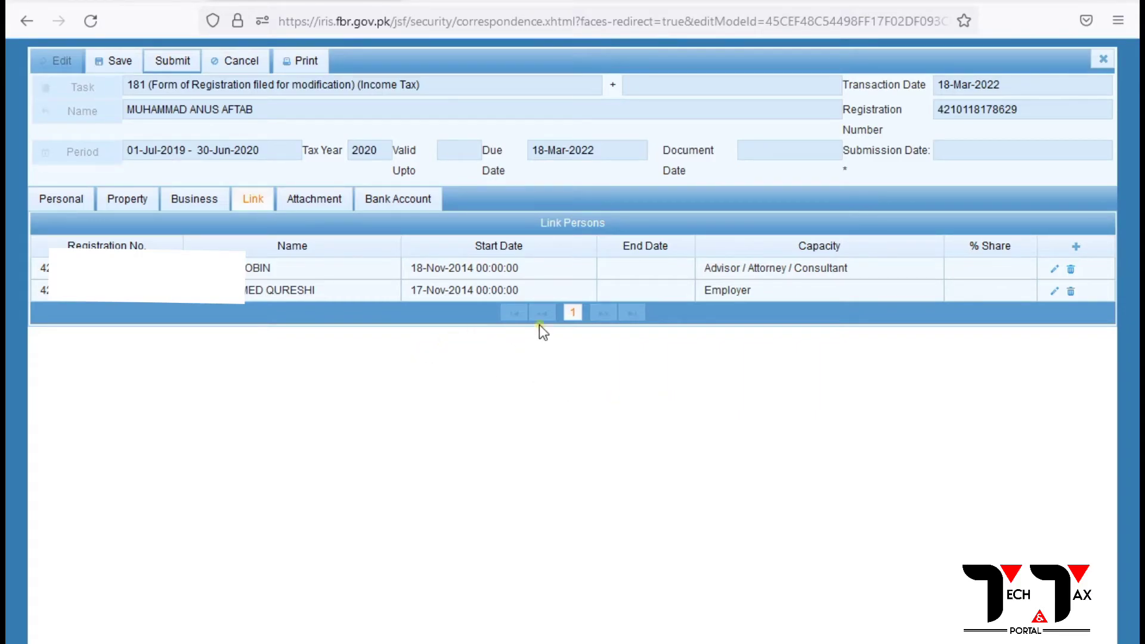
click(1079, 247)
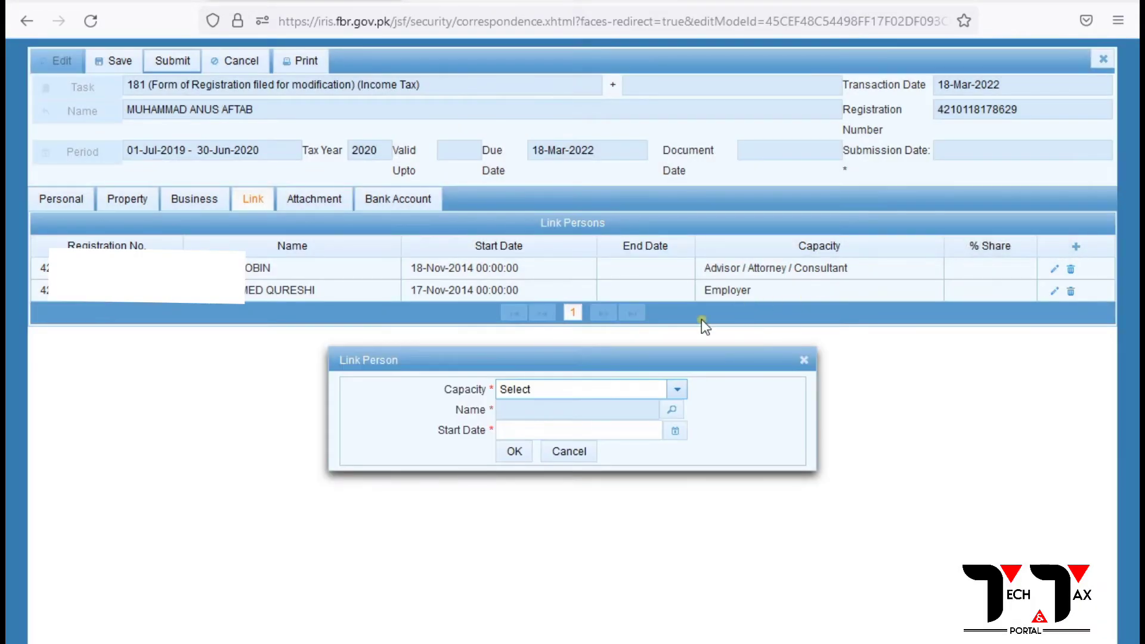
Set capacity to Employer and find and select the company by its registration number.
click(674, 395)
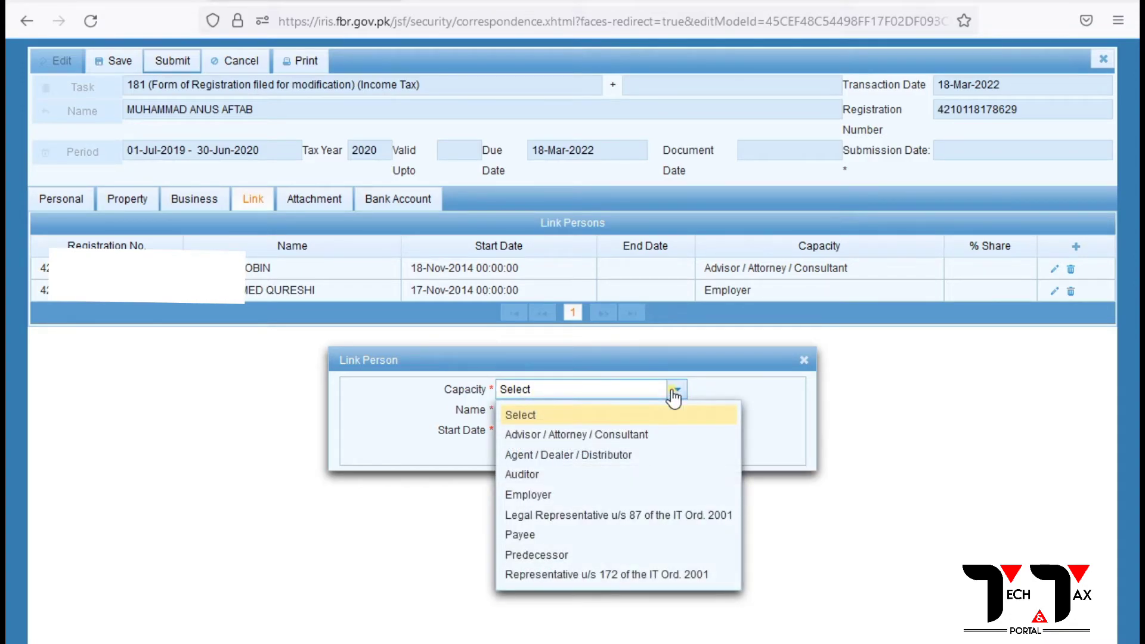
click(531, 500)
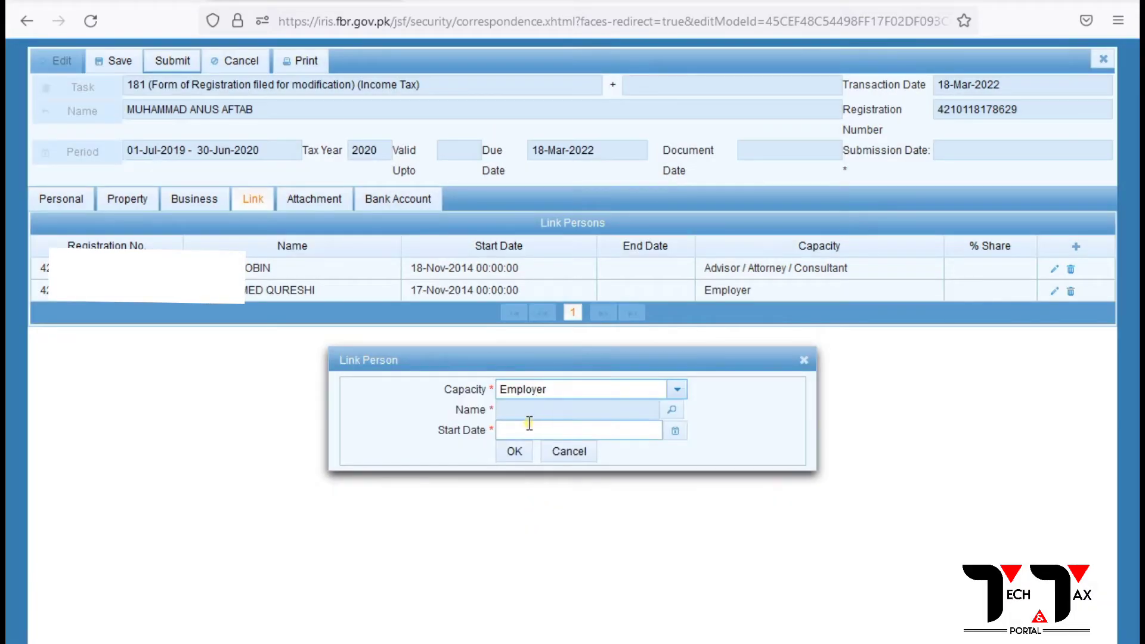
click(671, 410)
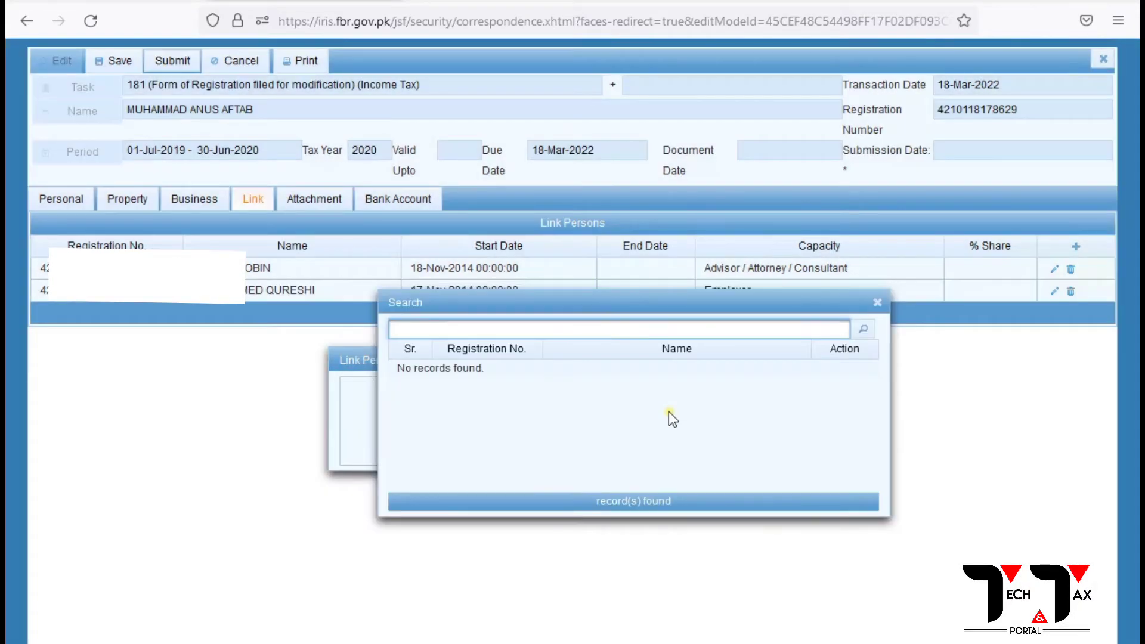
click(860, 329)
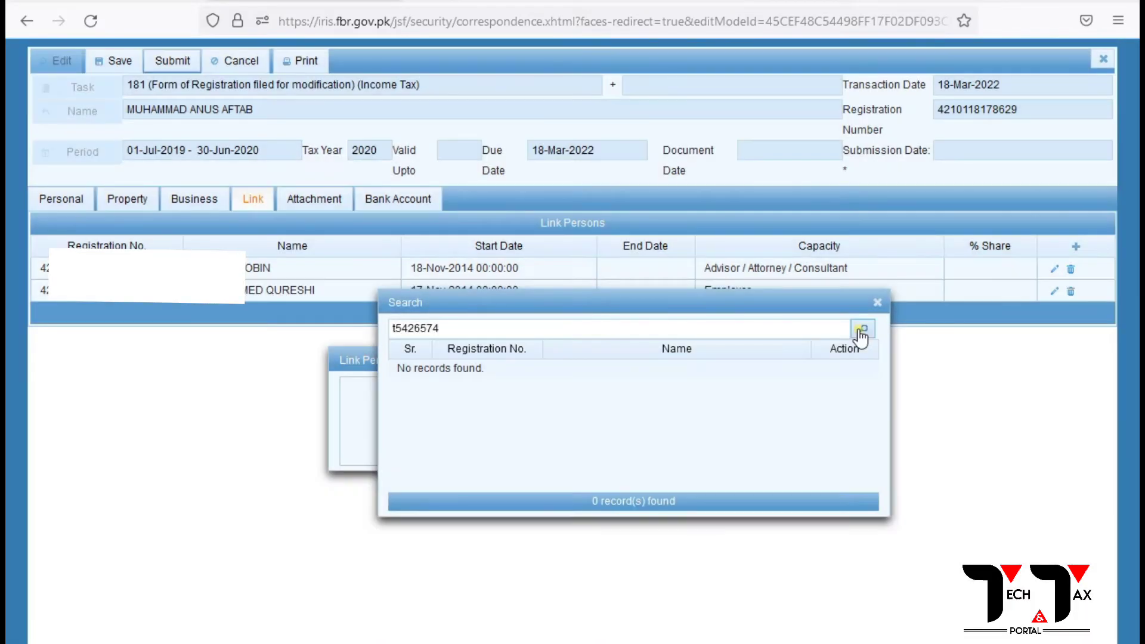
double_click(461, 329)
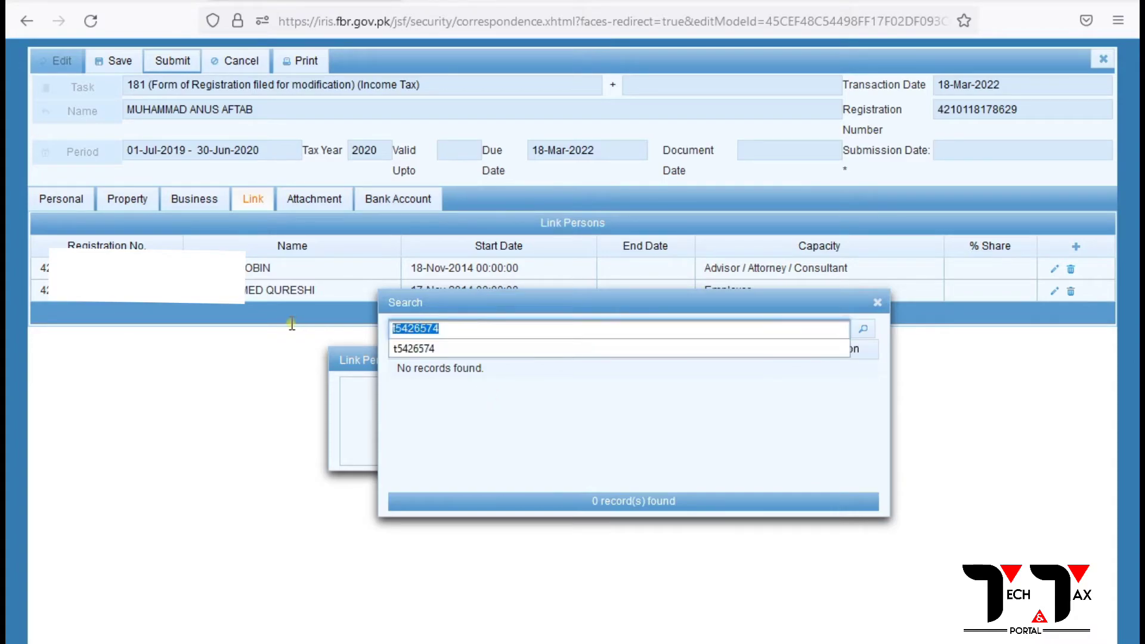
key(BackSpace)
click(863, 329)
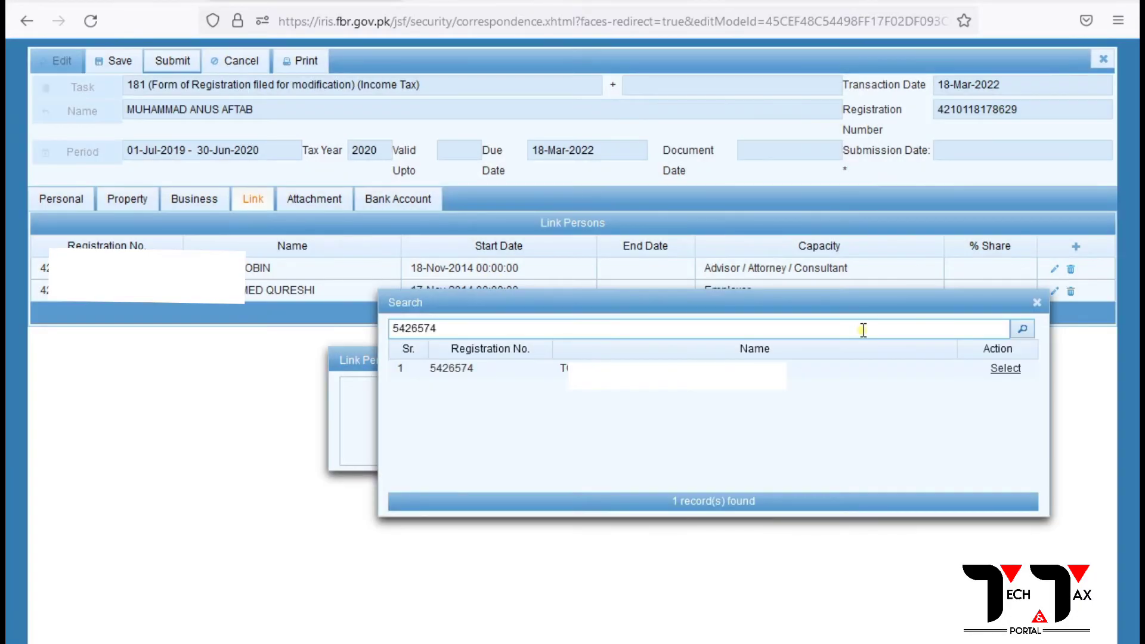
click(1004, 370)
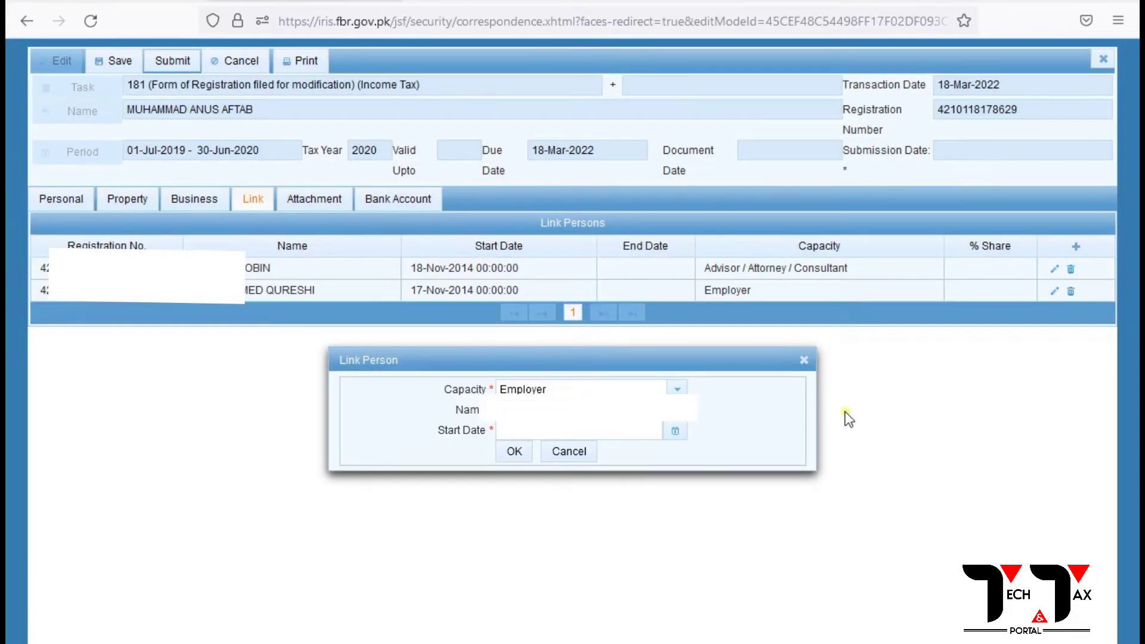
Open the Start Date calendar, then close the Link Person dialog without saving.
click(529, 432)
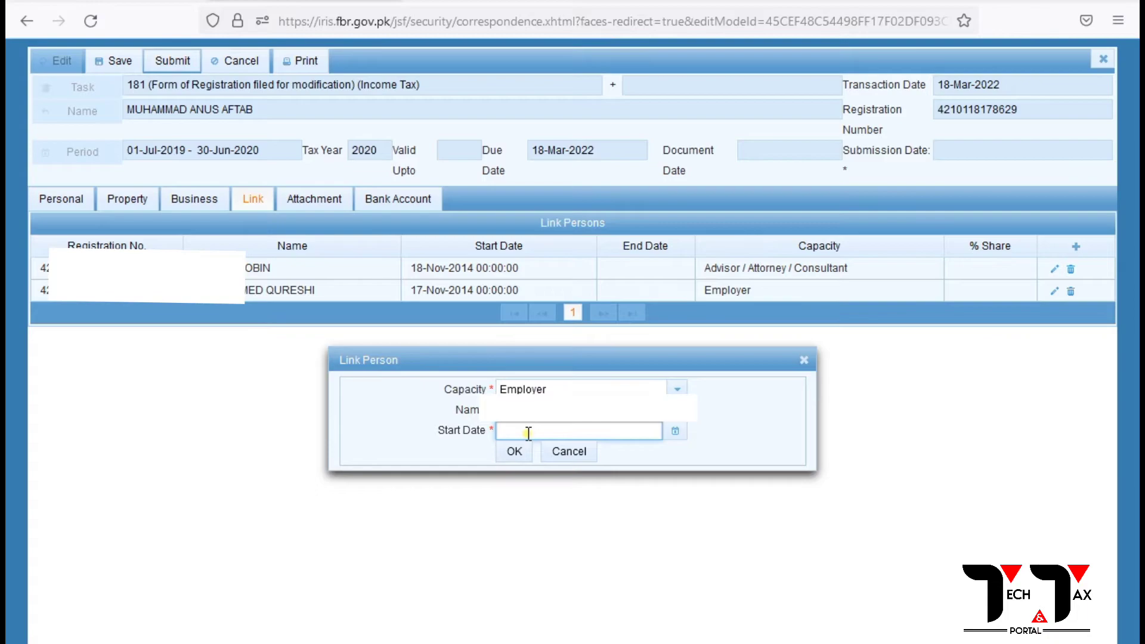
click(675, 432)
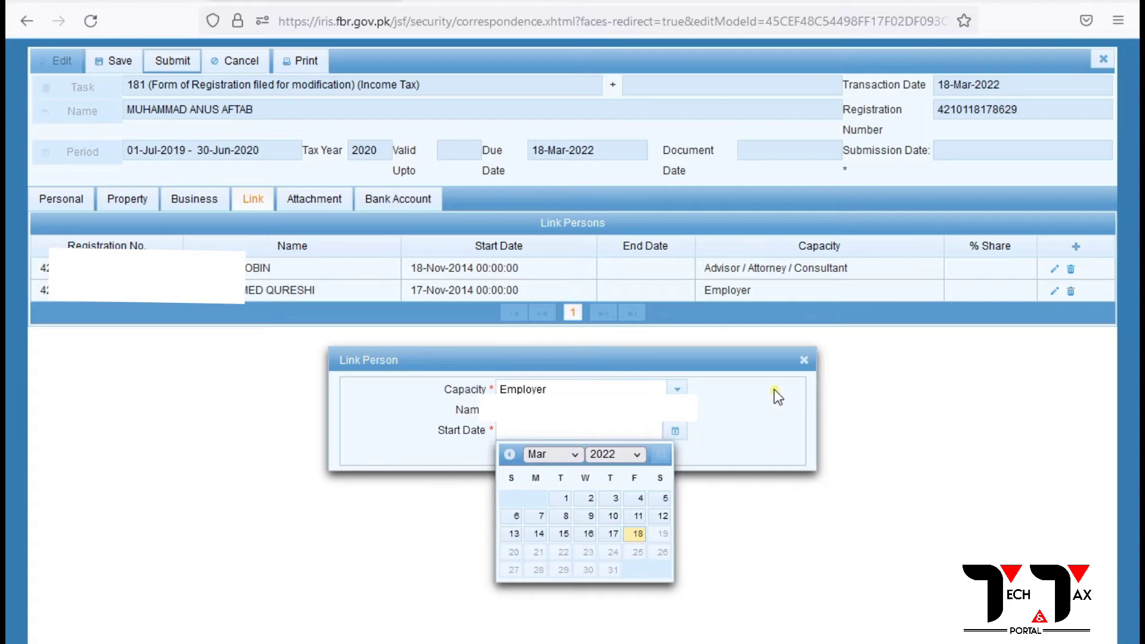
key(Escape)
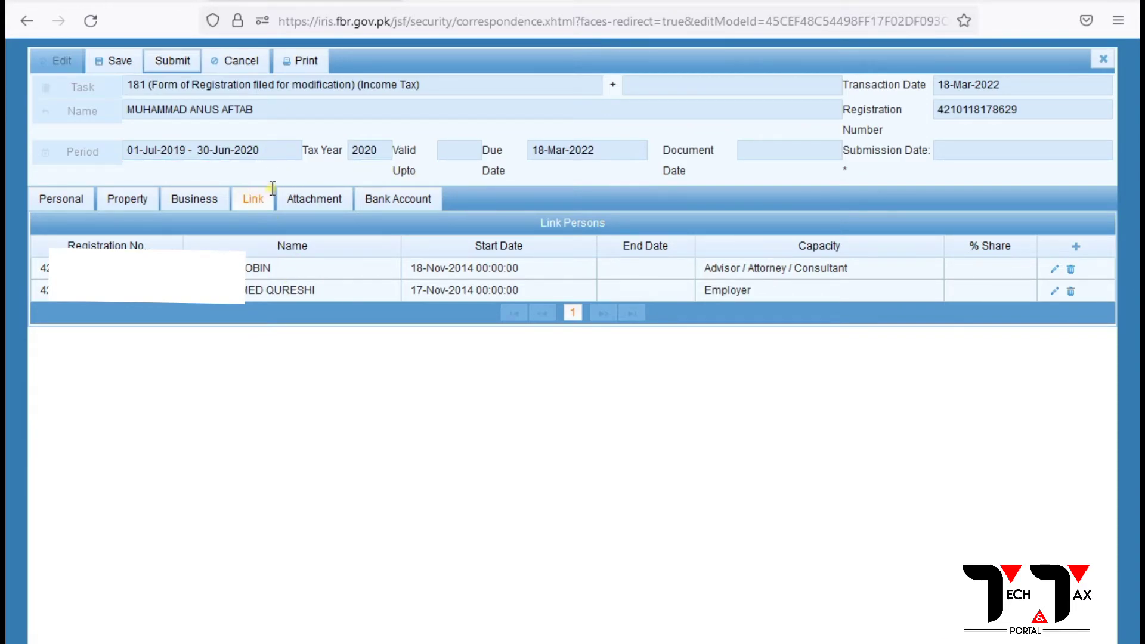
Add a third Link Person: the registered company as Employer, starting 17 November 2014.
click(1079, 248)
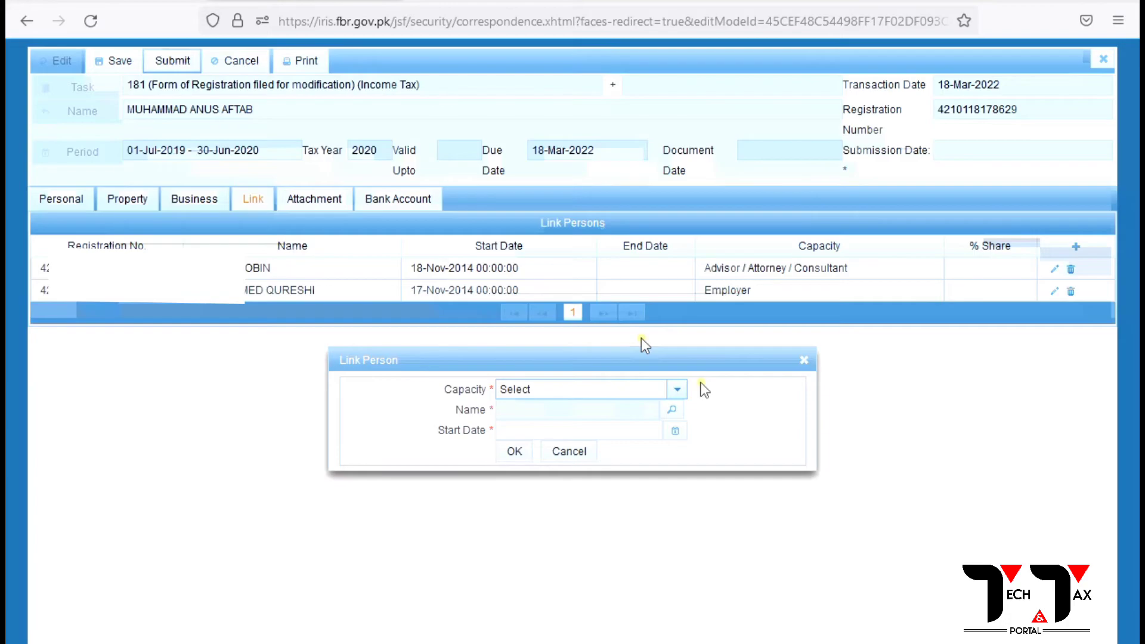
click(677, 391)
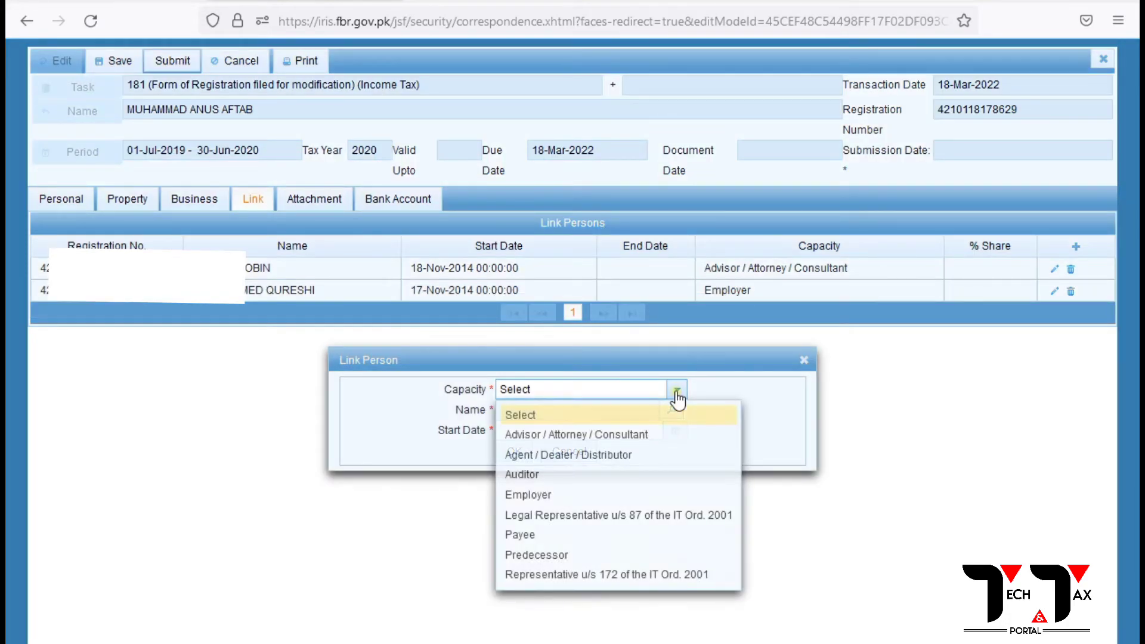
click(543, 495)
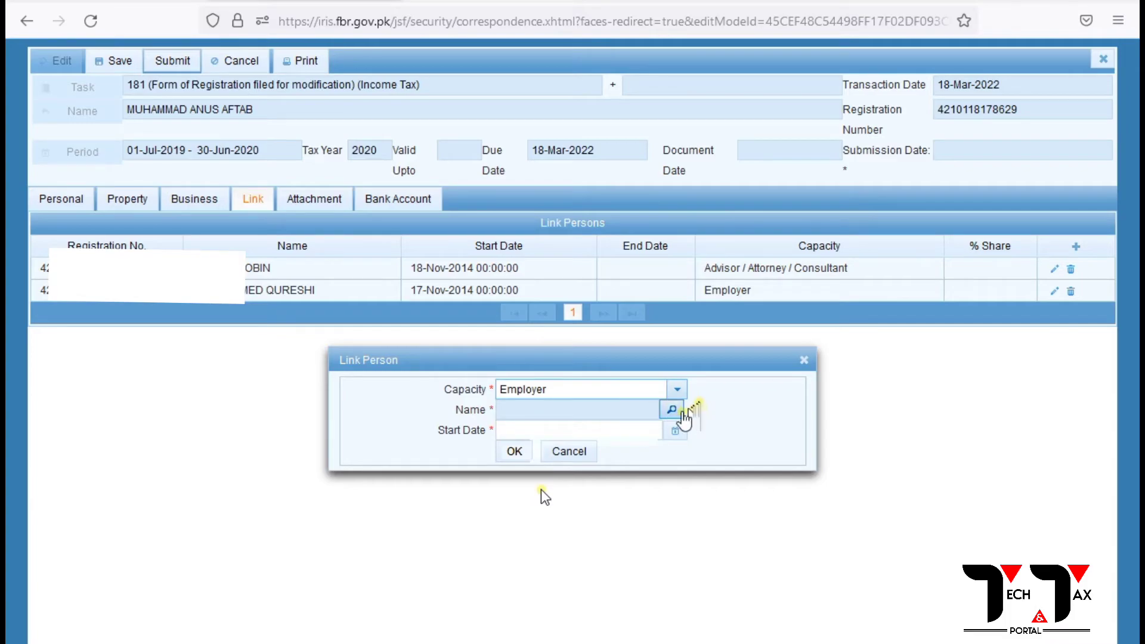
click(674, 410)
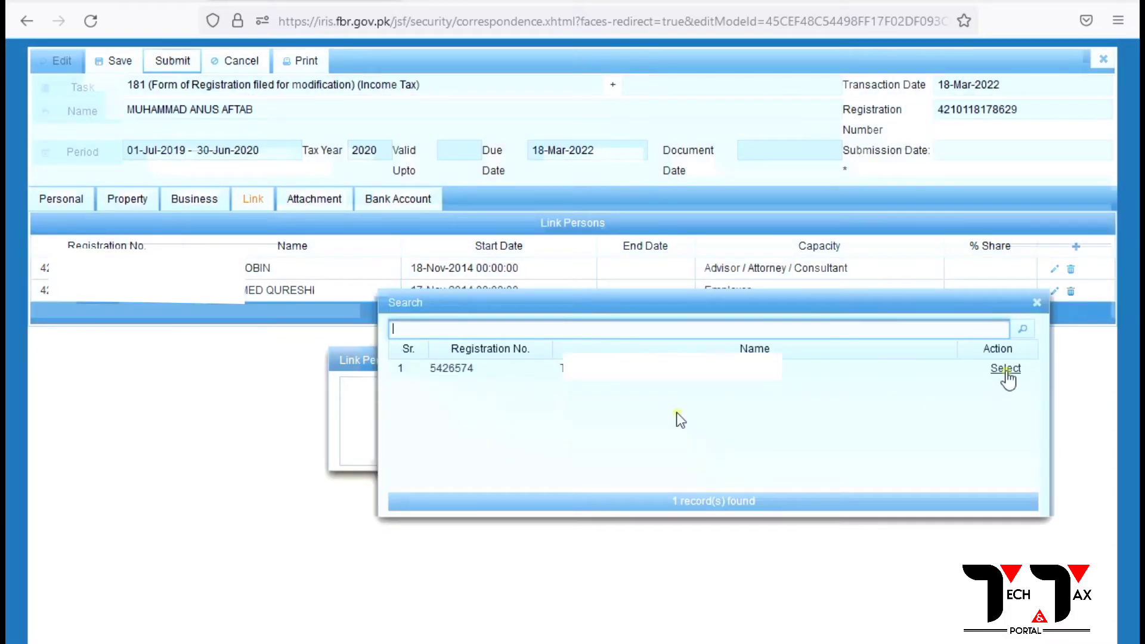
click(1005, 368)
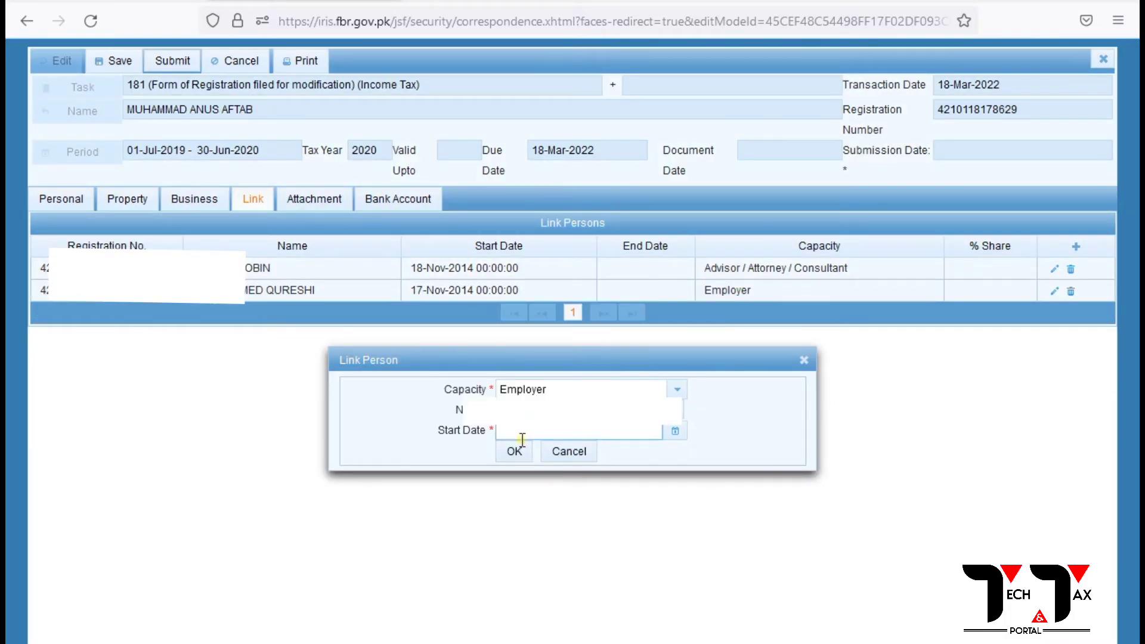
click(675, 431)
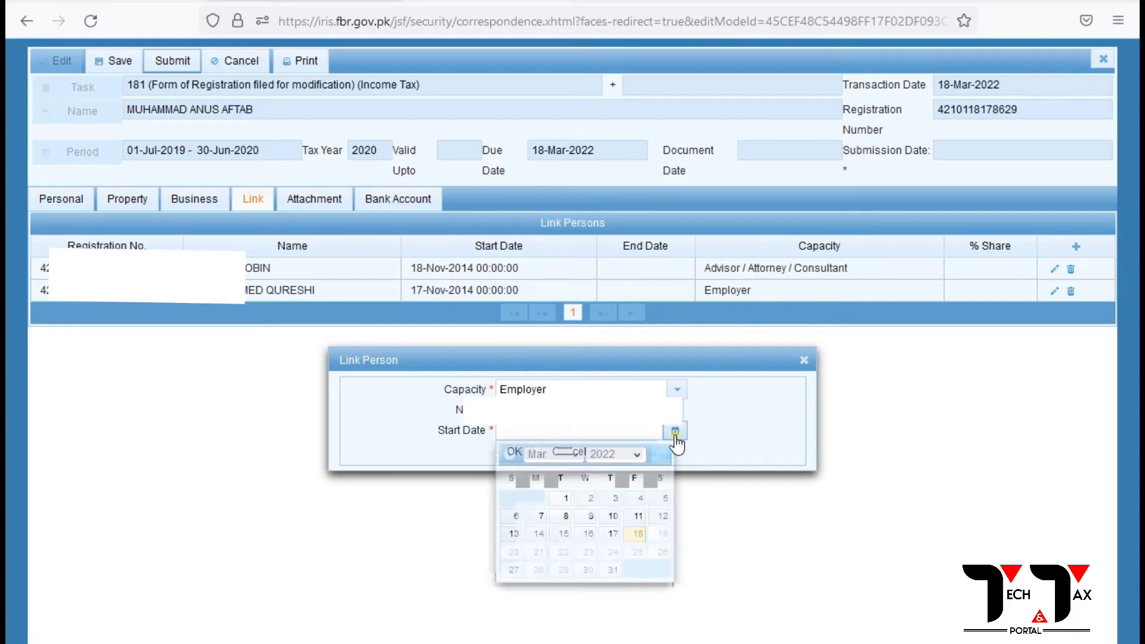
click(636, 455)
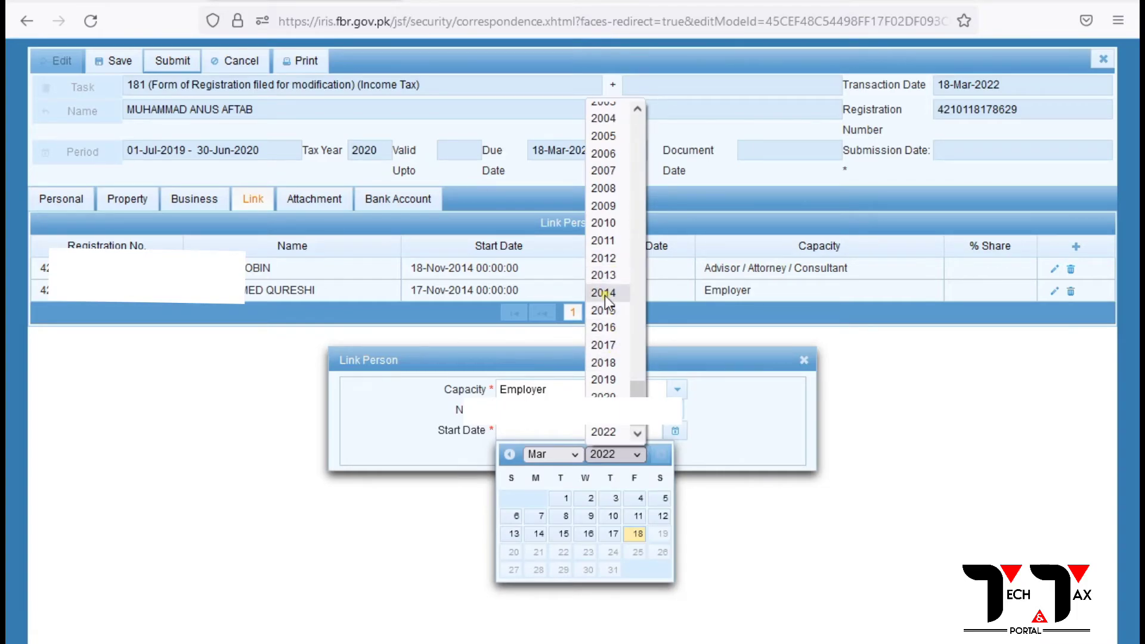
click(570, 459)
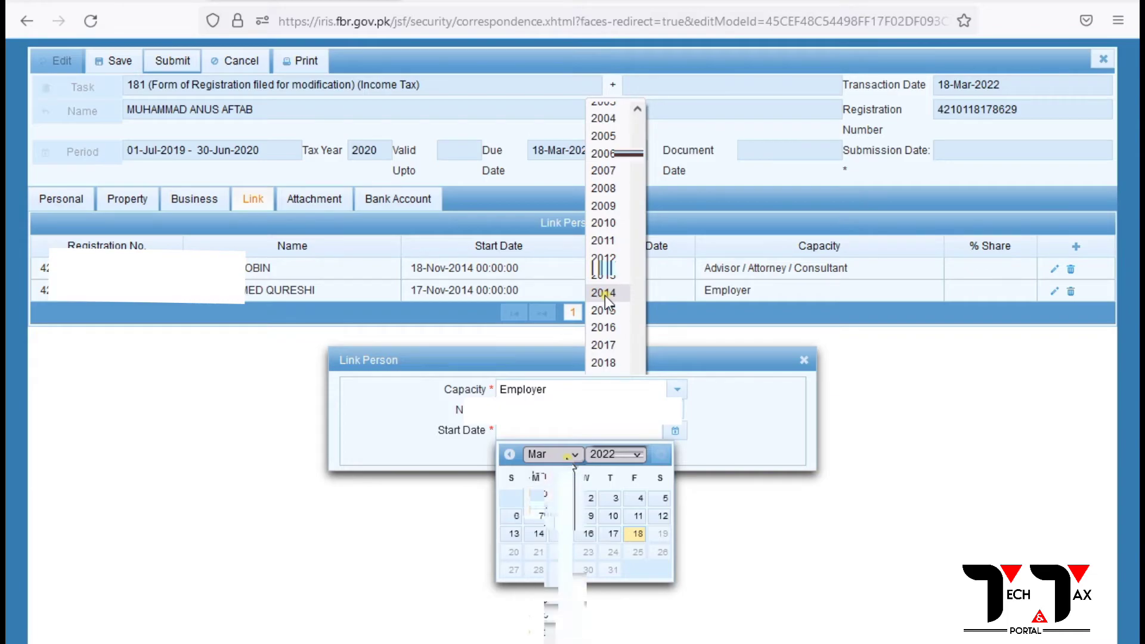
click(544, 616)
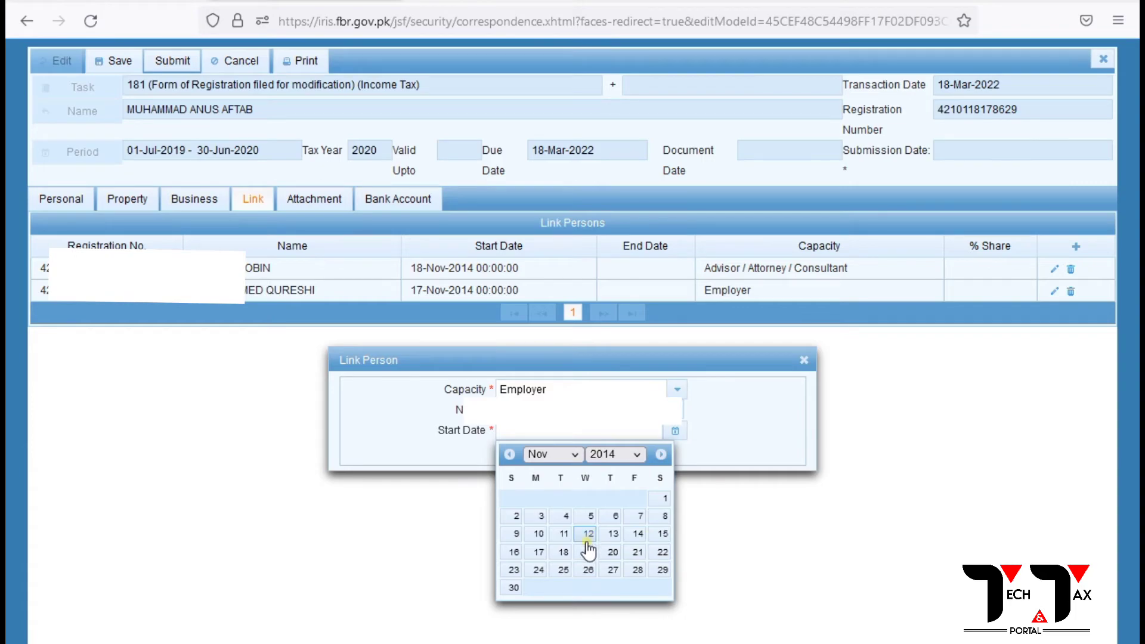
click(540, 553)
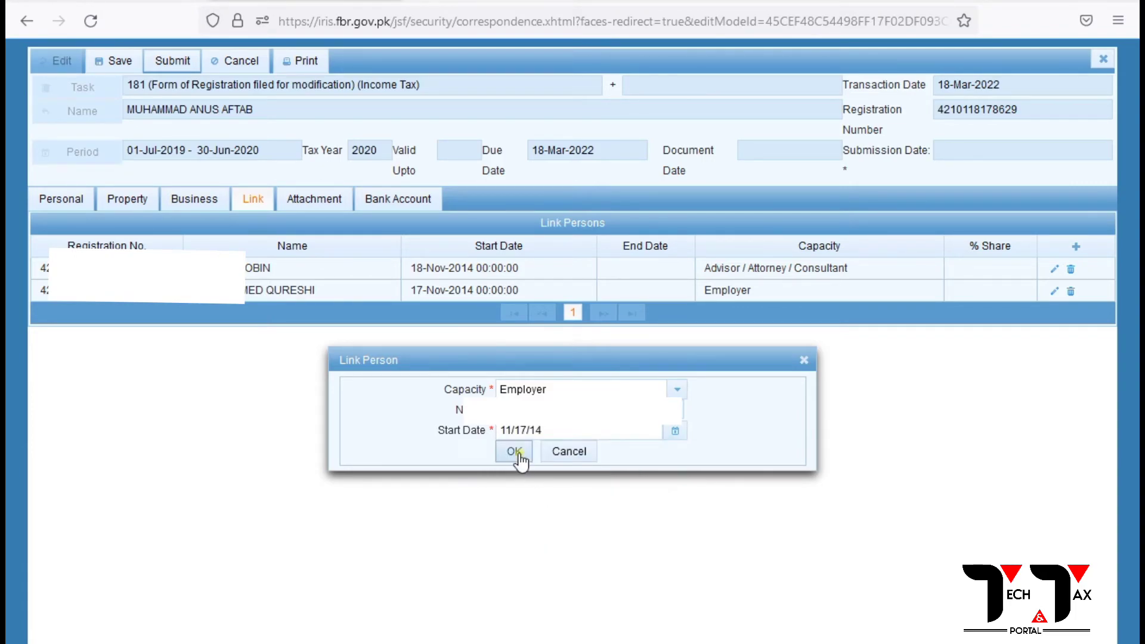
click(514, 452)
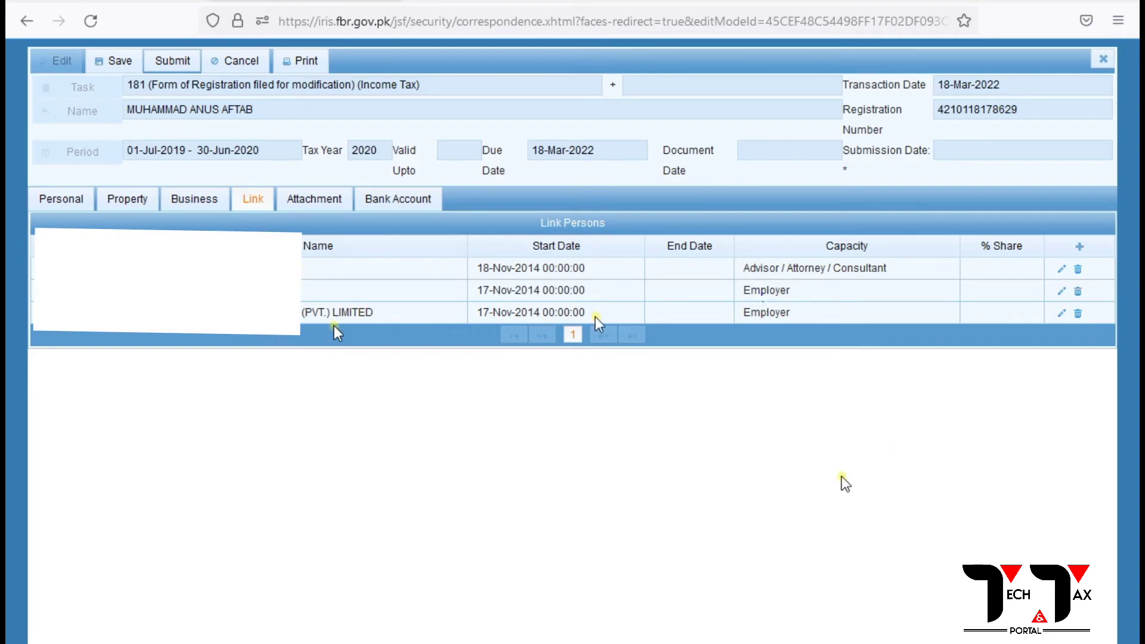
click(311, 201)
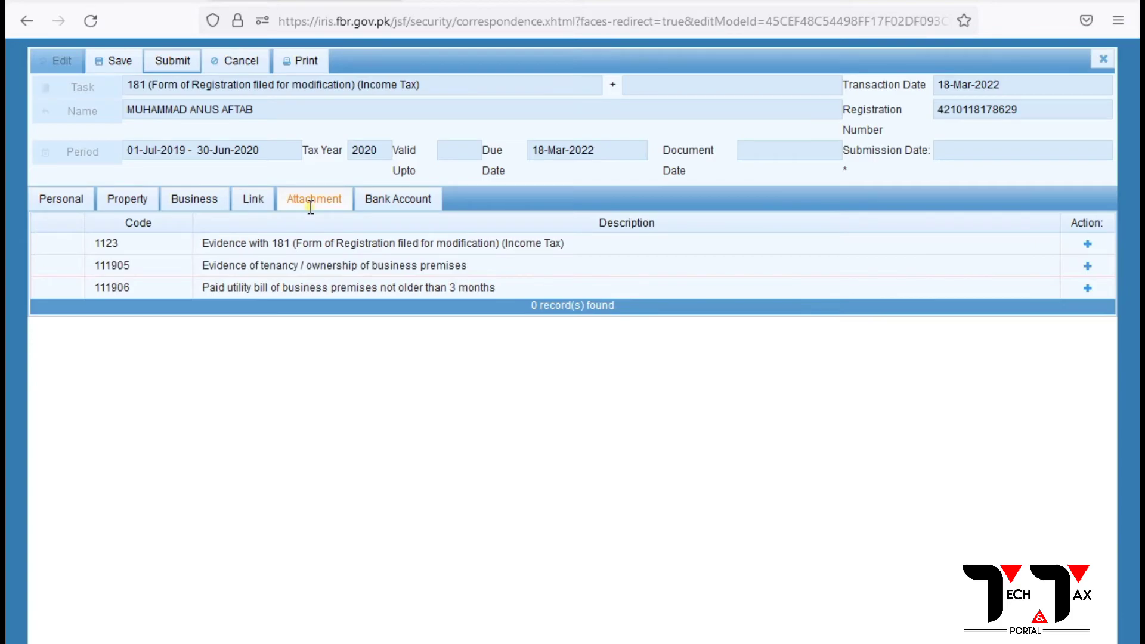
click(396, 195)
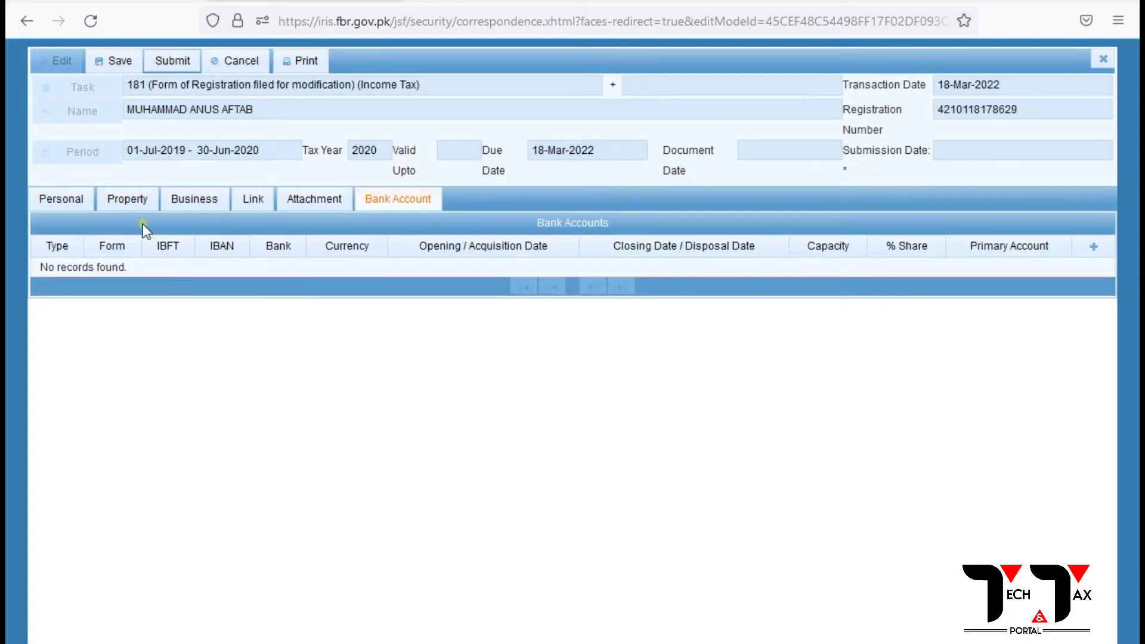
click(138, 202)
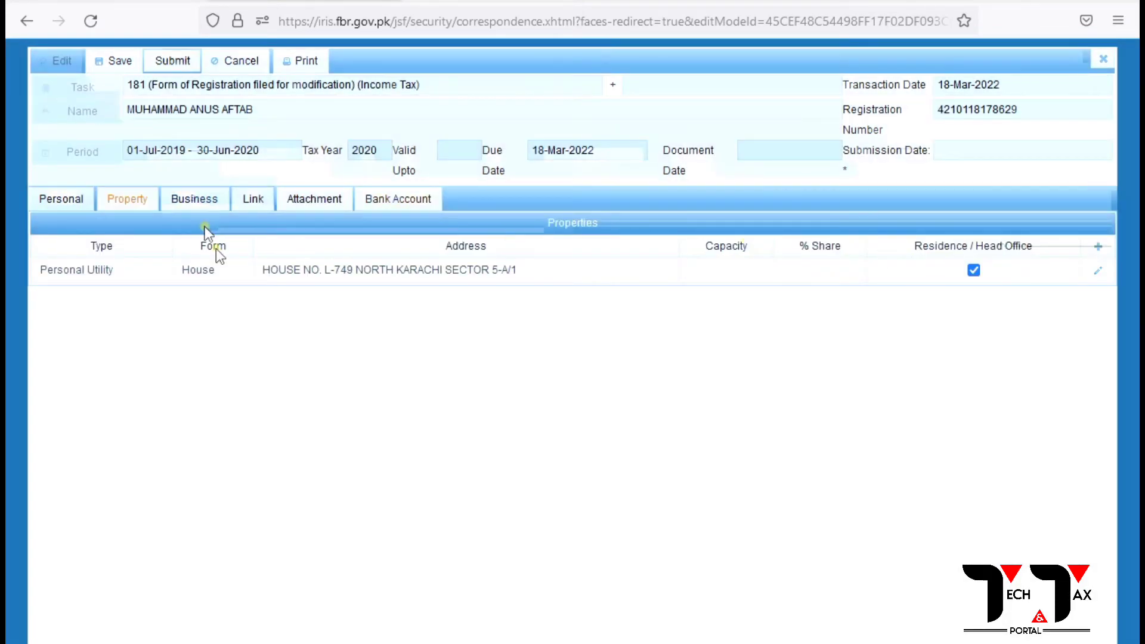
click(176, 202)
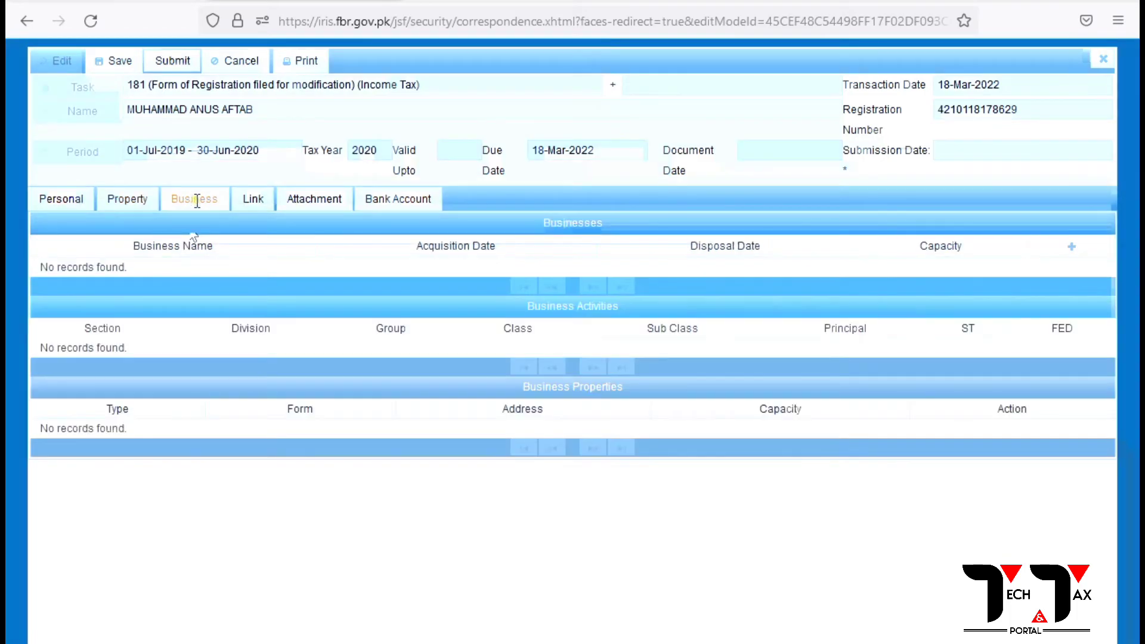
click(257, 203)
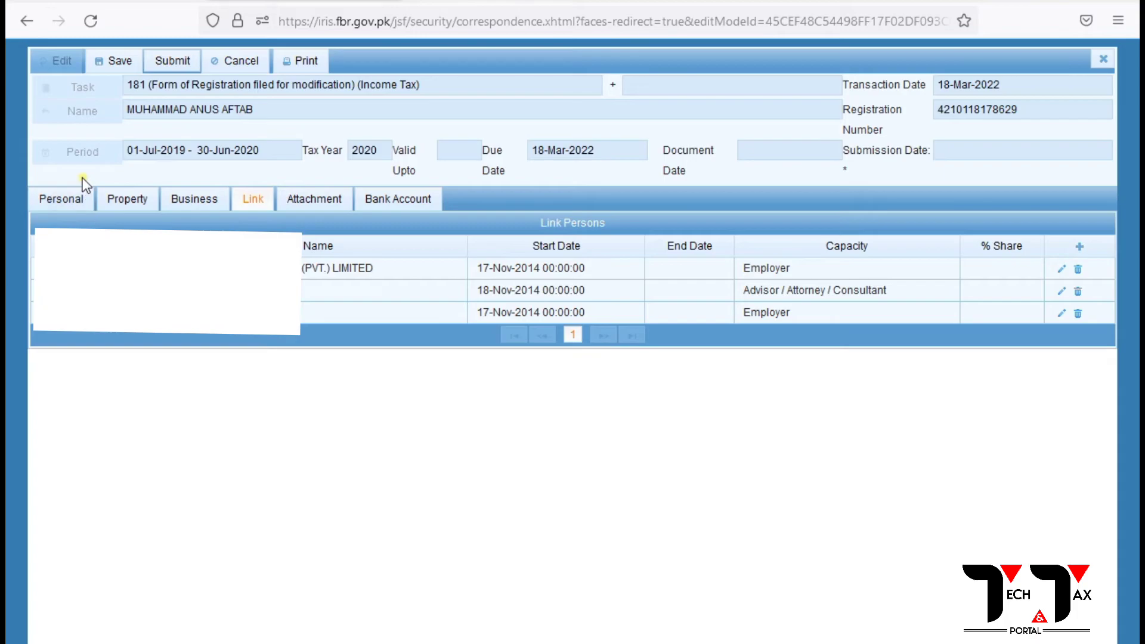
click(70, 204)
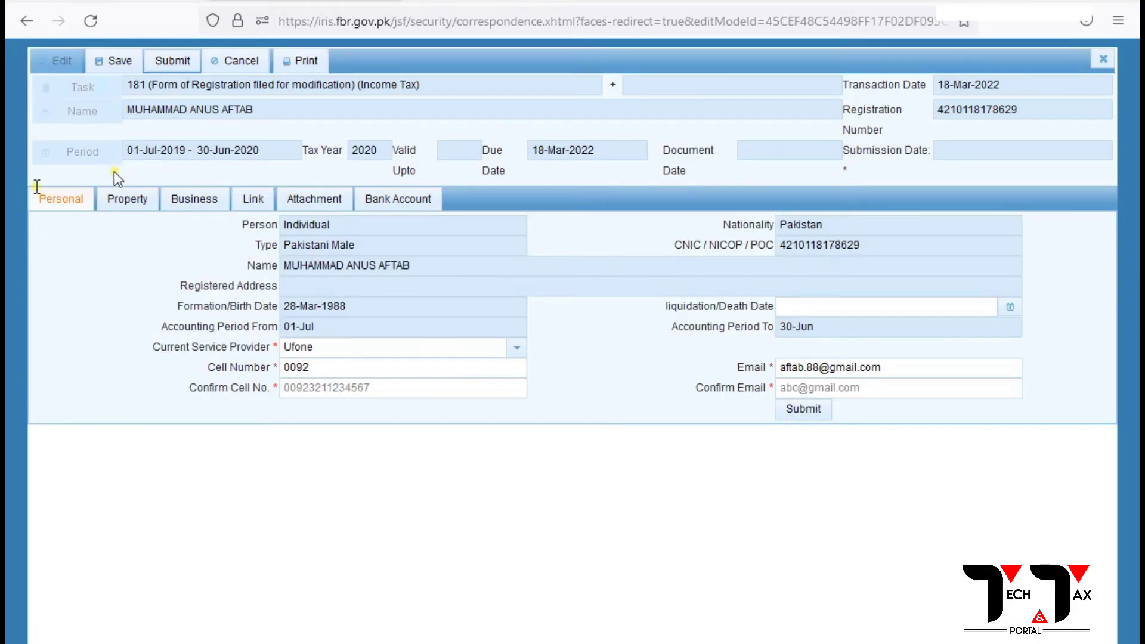
Save the 181 form, confirm submission, and open the Property tab after the missing-data error.
click(127, 65)
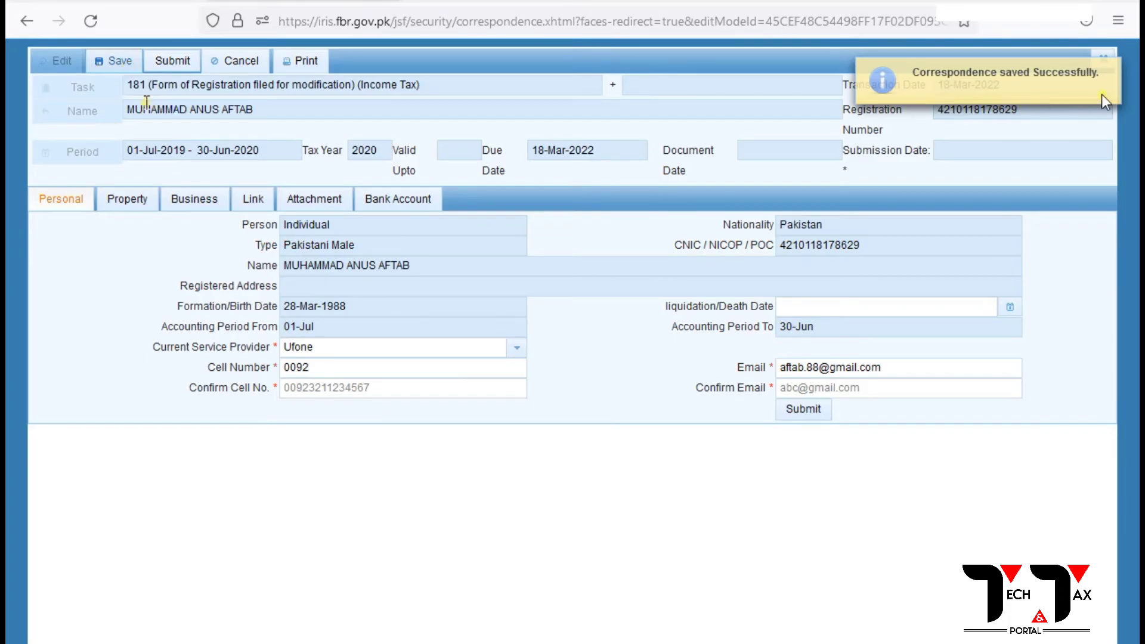
click(172, 61)
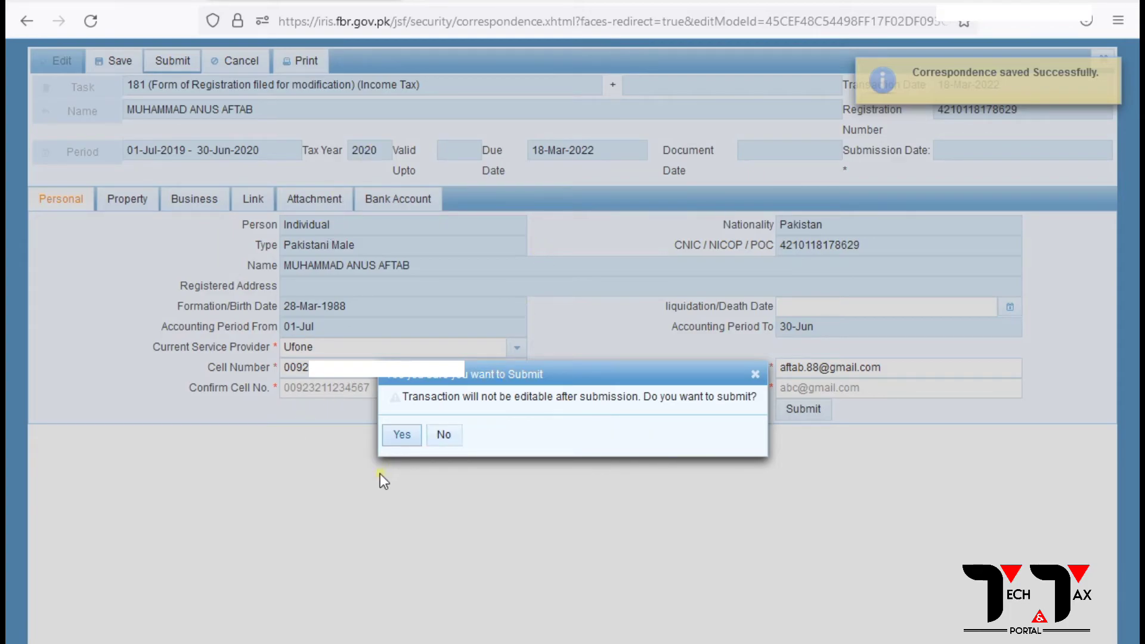
click(401, 435)
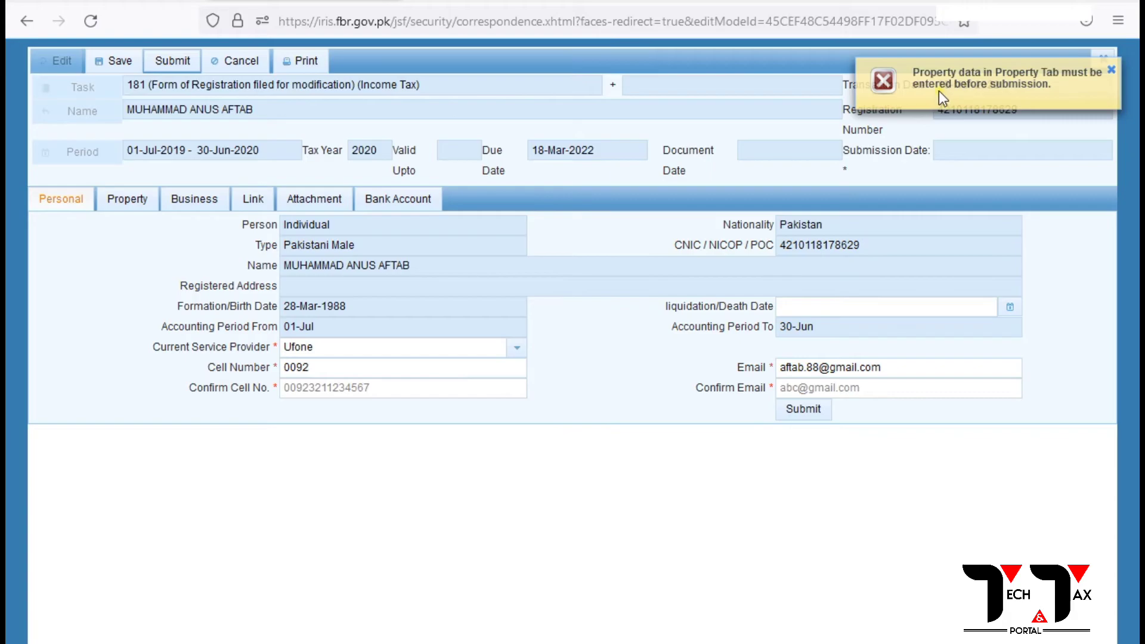
click(133, 201)
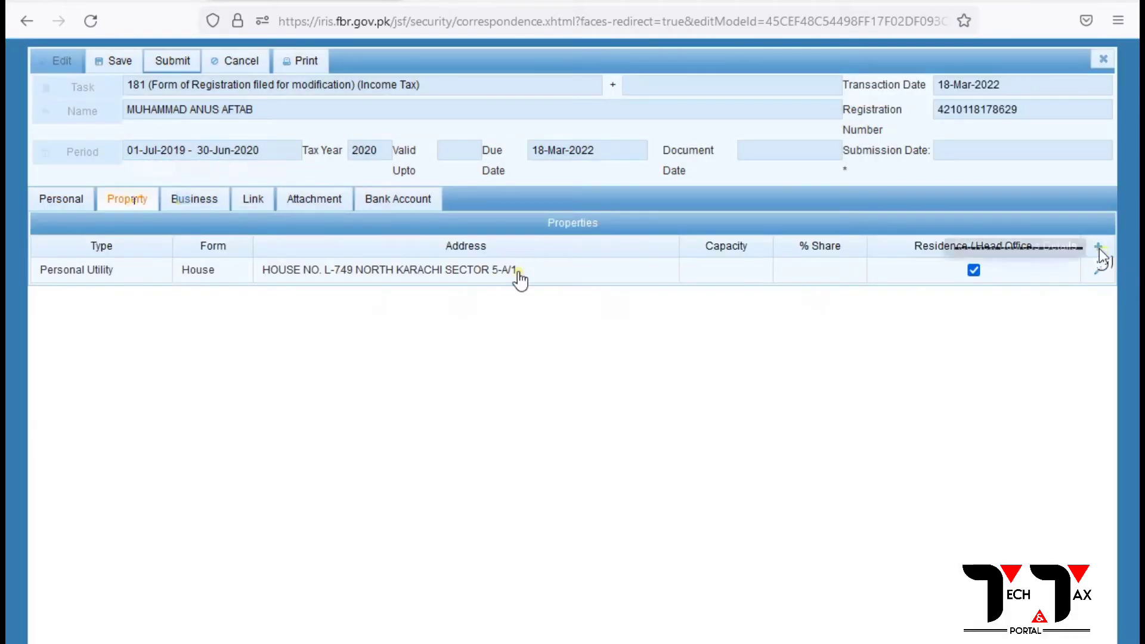
Discard a blank new property form and open the existing House property record for editing.
click(1099, 249)
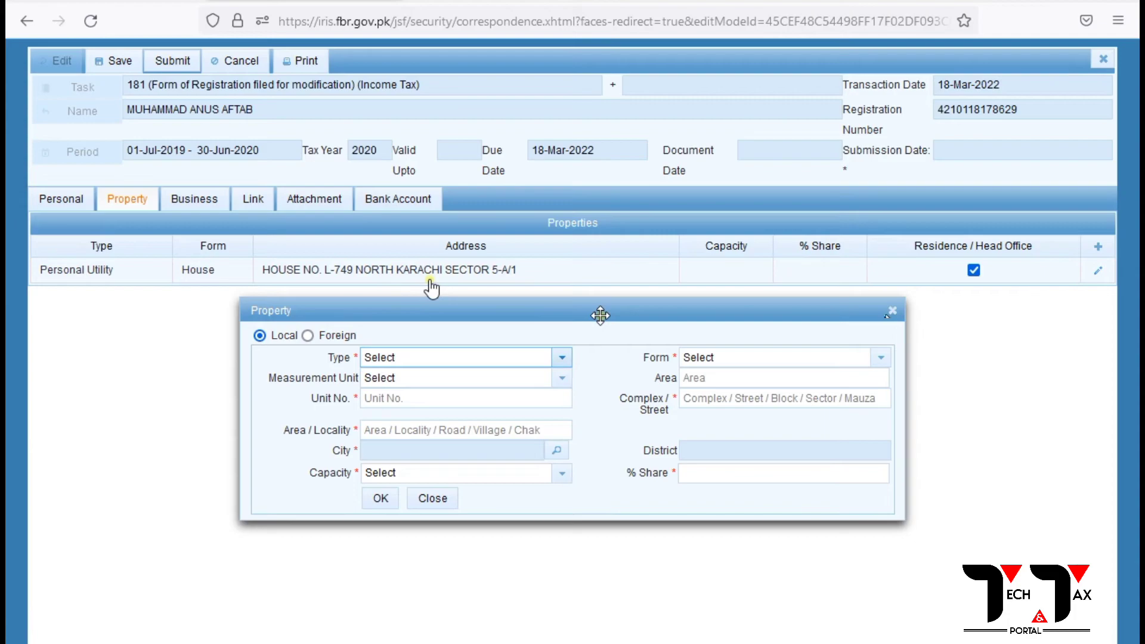
click(892, 311)
click(492, 277)
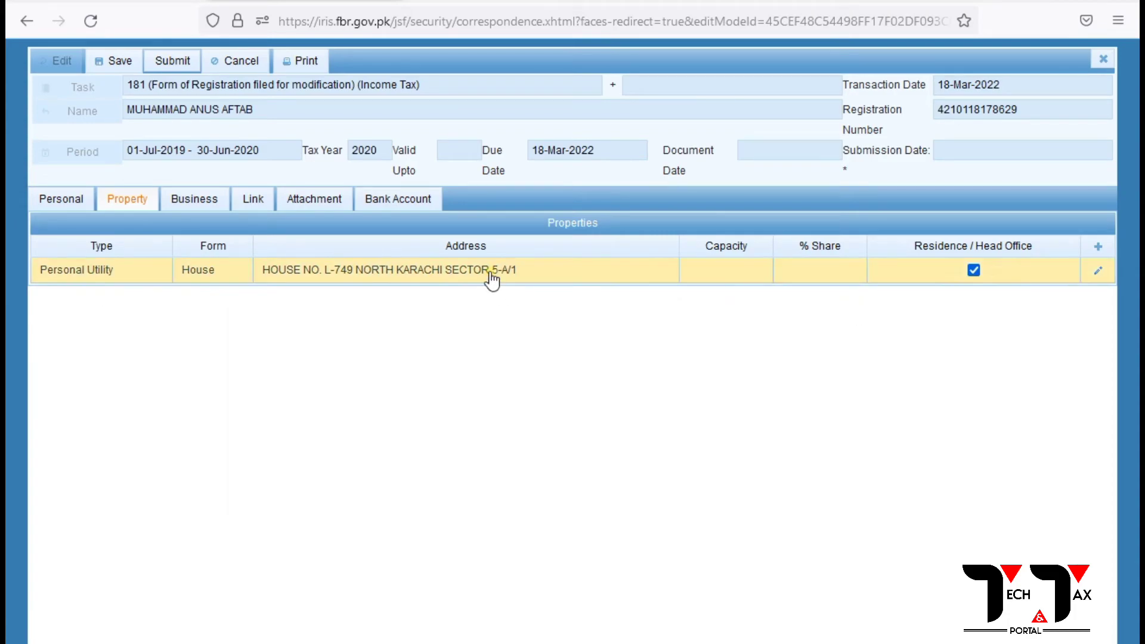
click(1097, 272)
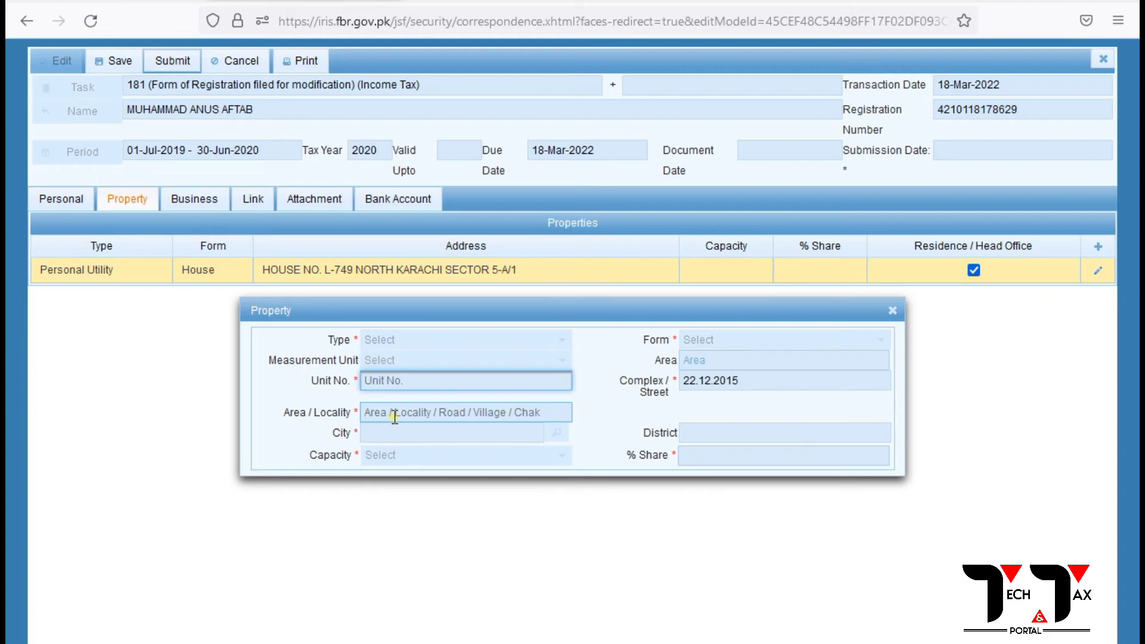
Close the House record, briefly start a new property, then reopen the House record's edit form.
click(369, 415)
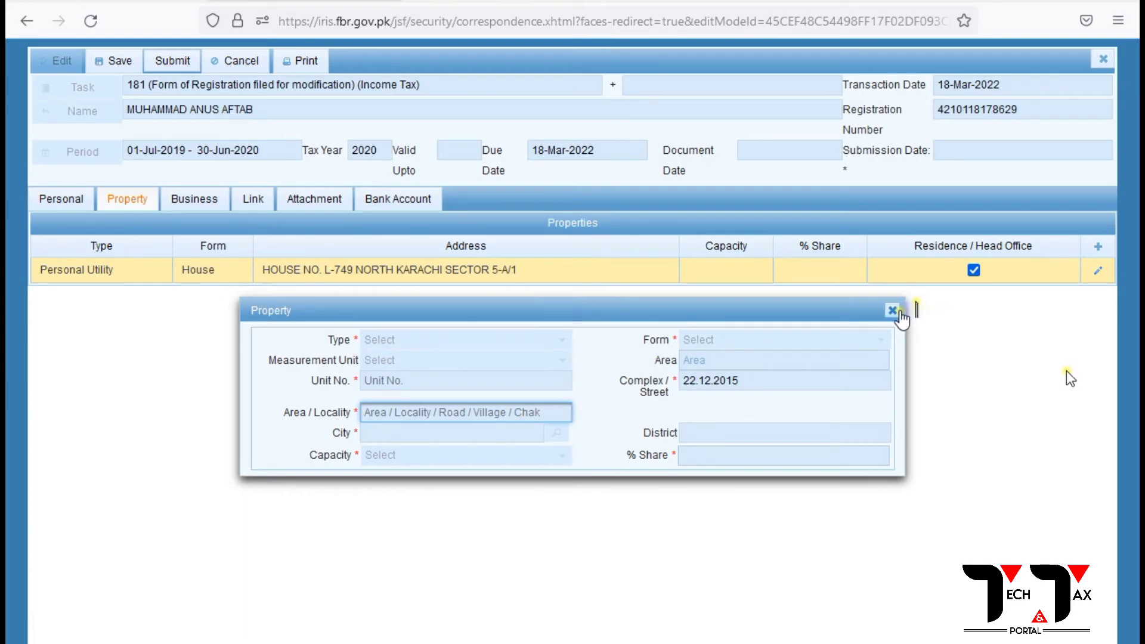
click(894, 310)
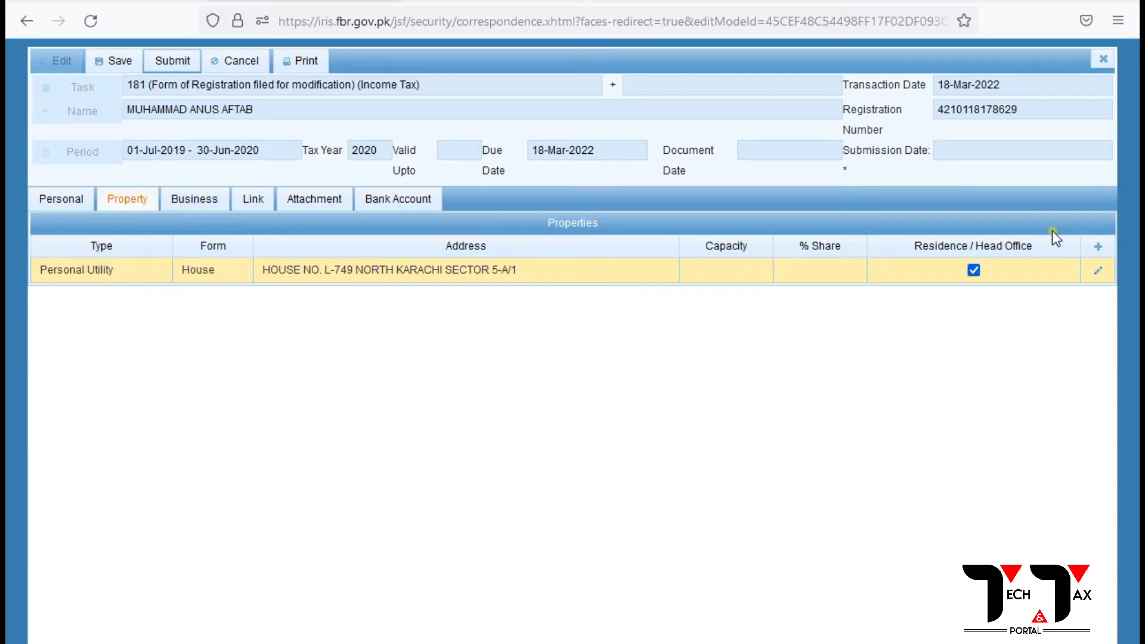
click(1098, 246)
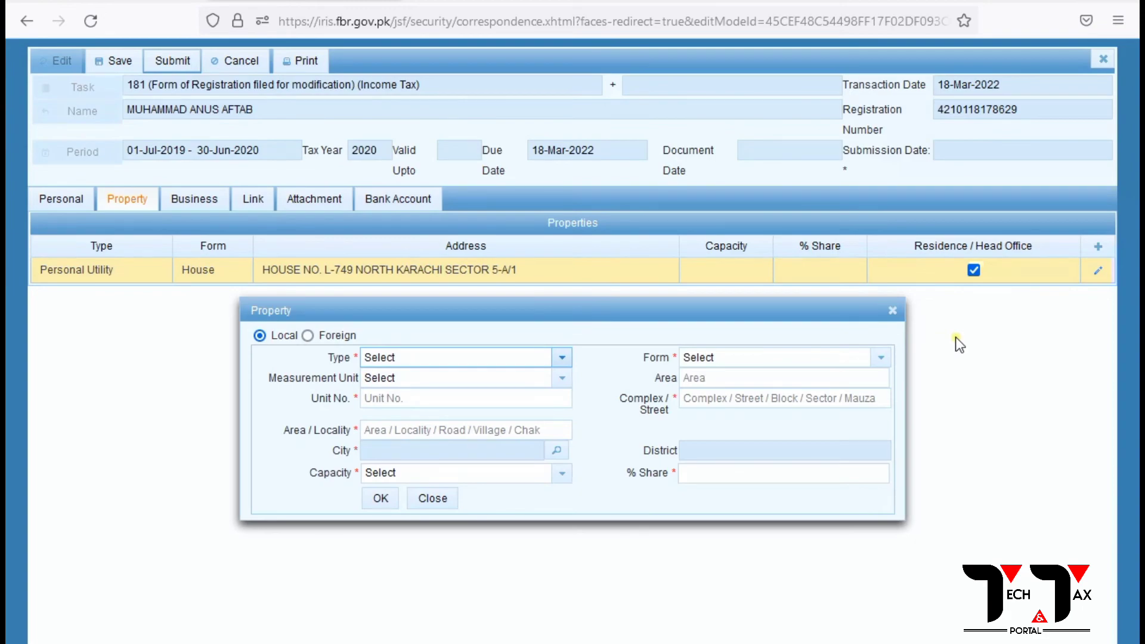
click(562, 359)
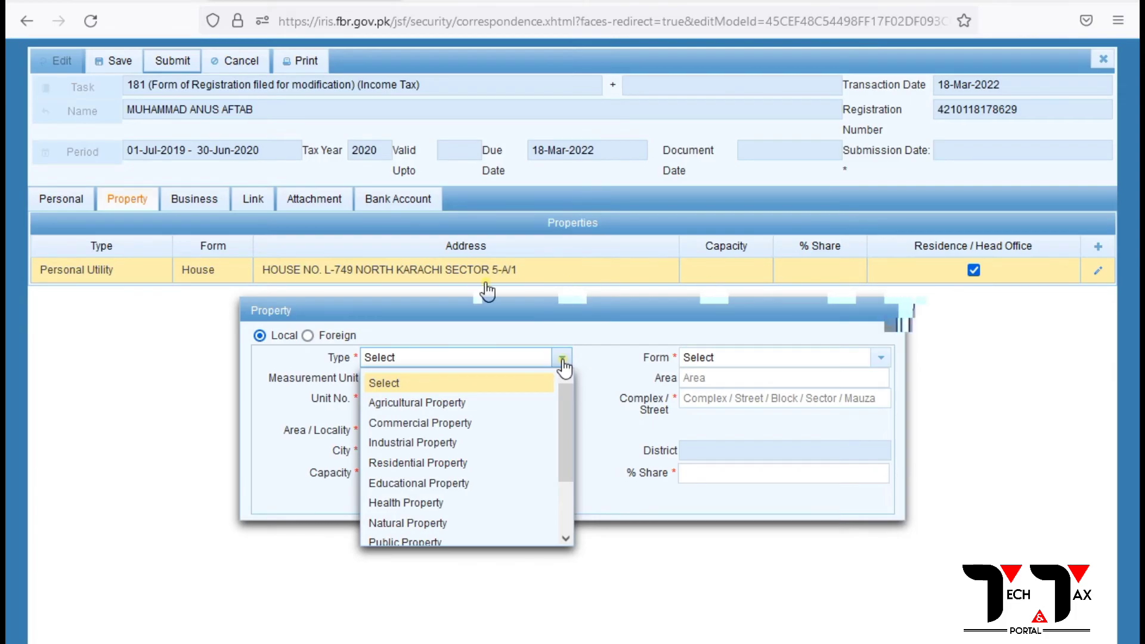
click(1099, 273)
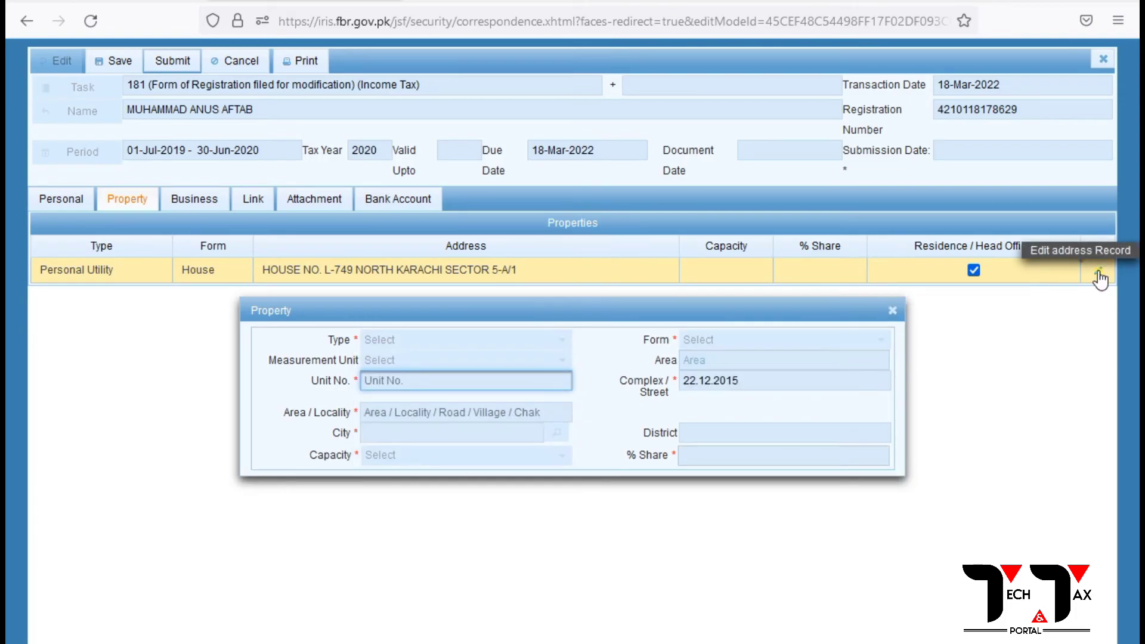
Close the edit form and start a new property with Type Residential Property and Form House.
click(892, 311)
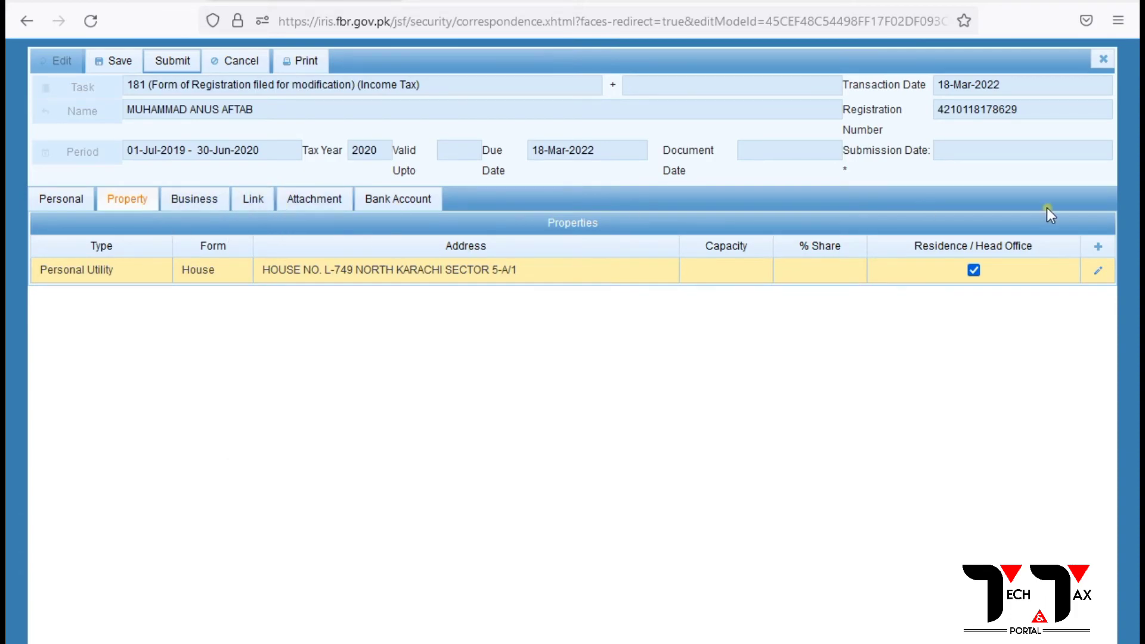
click(1098, 248)
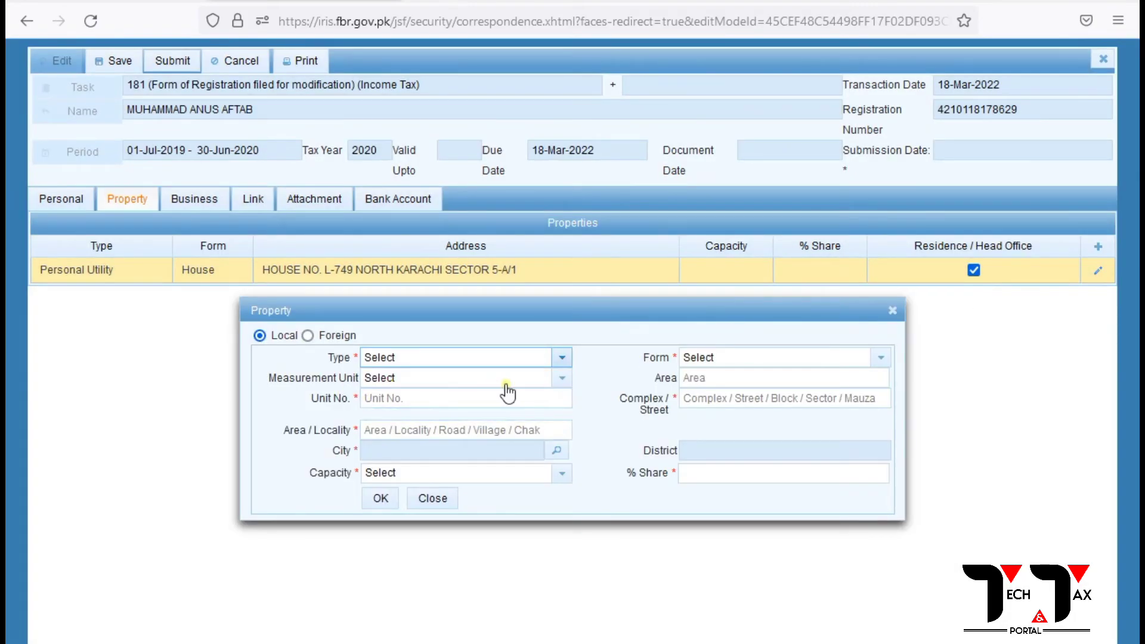
click(560, 358)
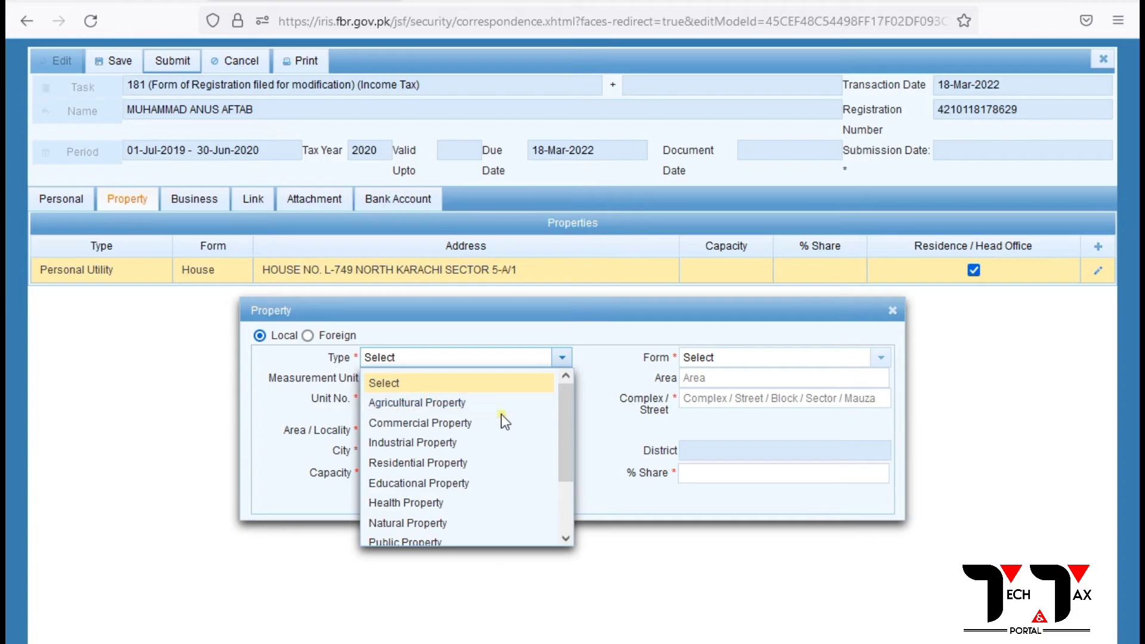
scroll(502, 418, down, 2)
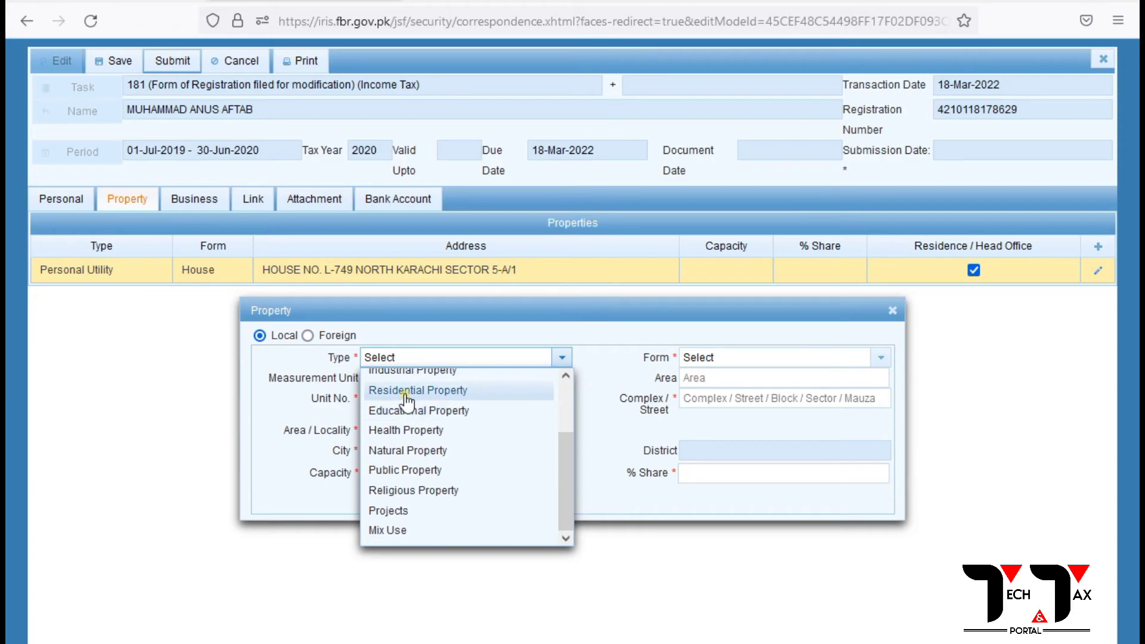
click(480, 391)
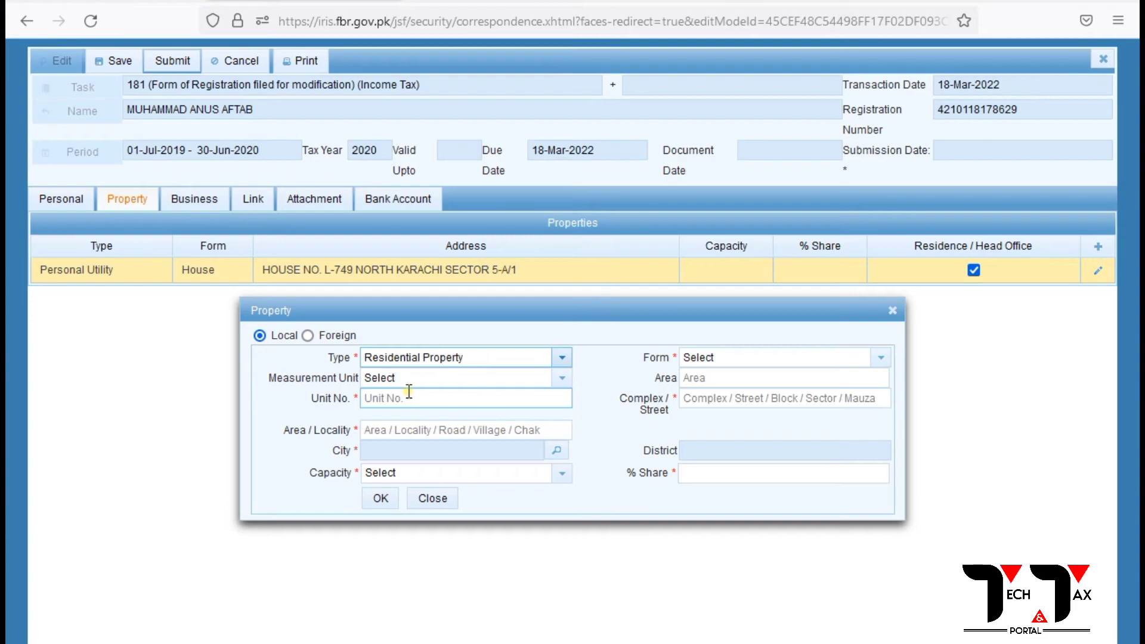
click(563, 381)
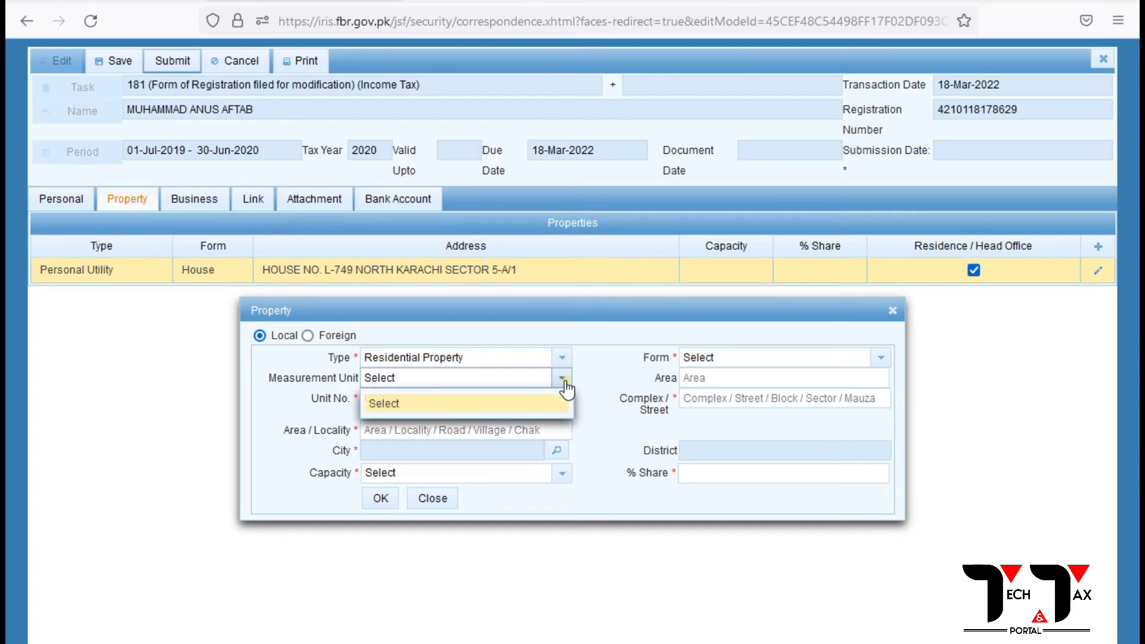
click(564, 382)
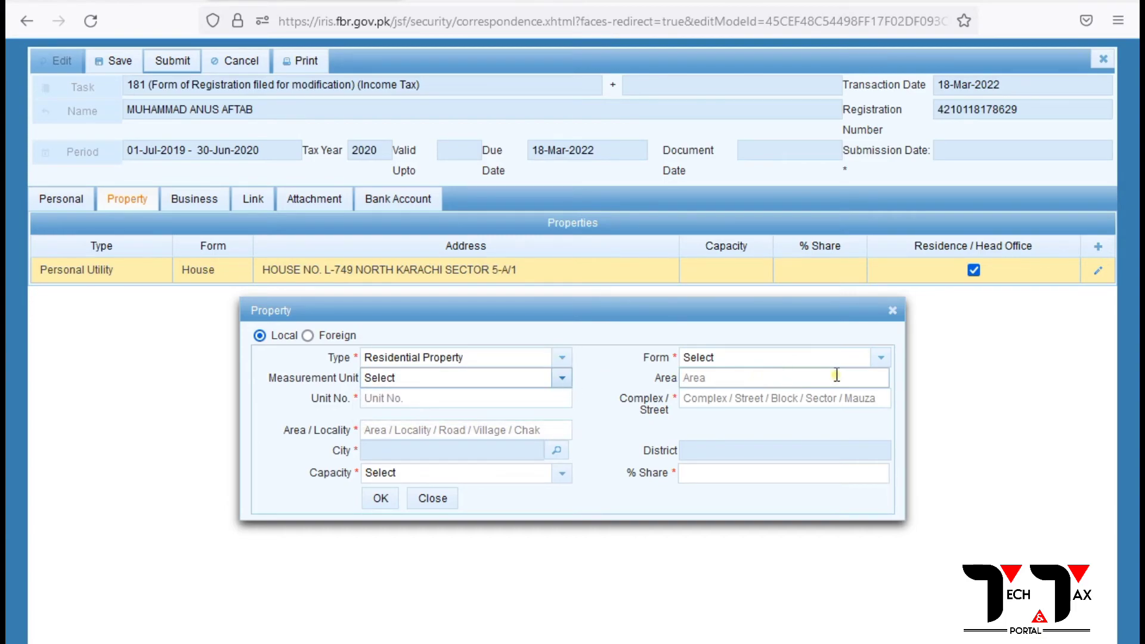
click(883, 358)
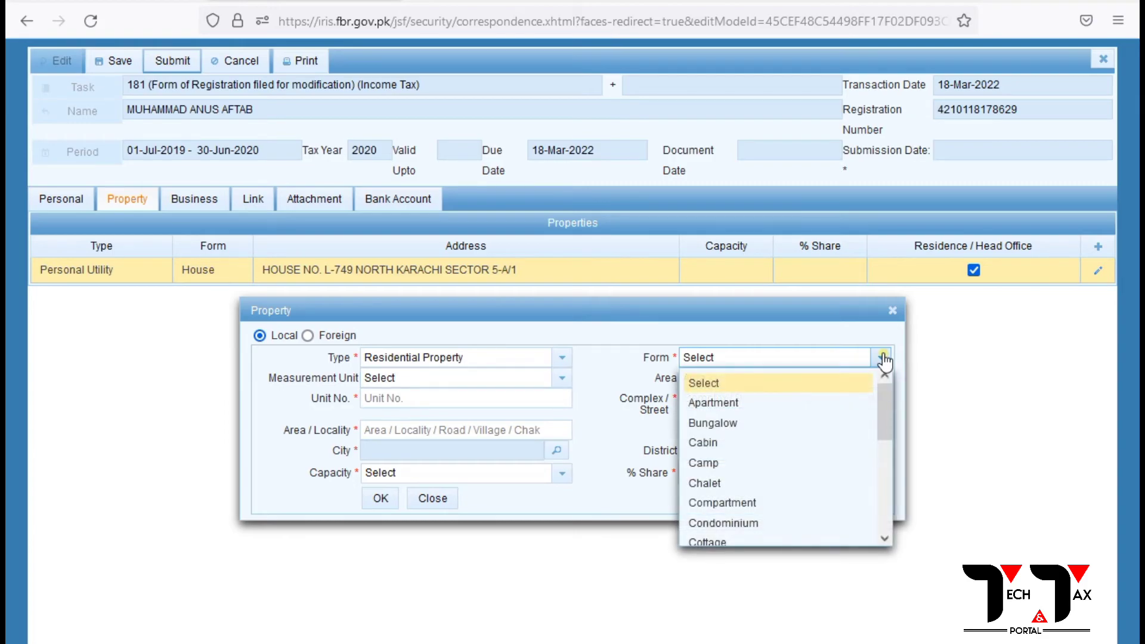
scroll(818, 398, down, 2)
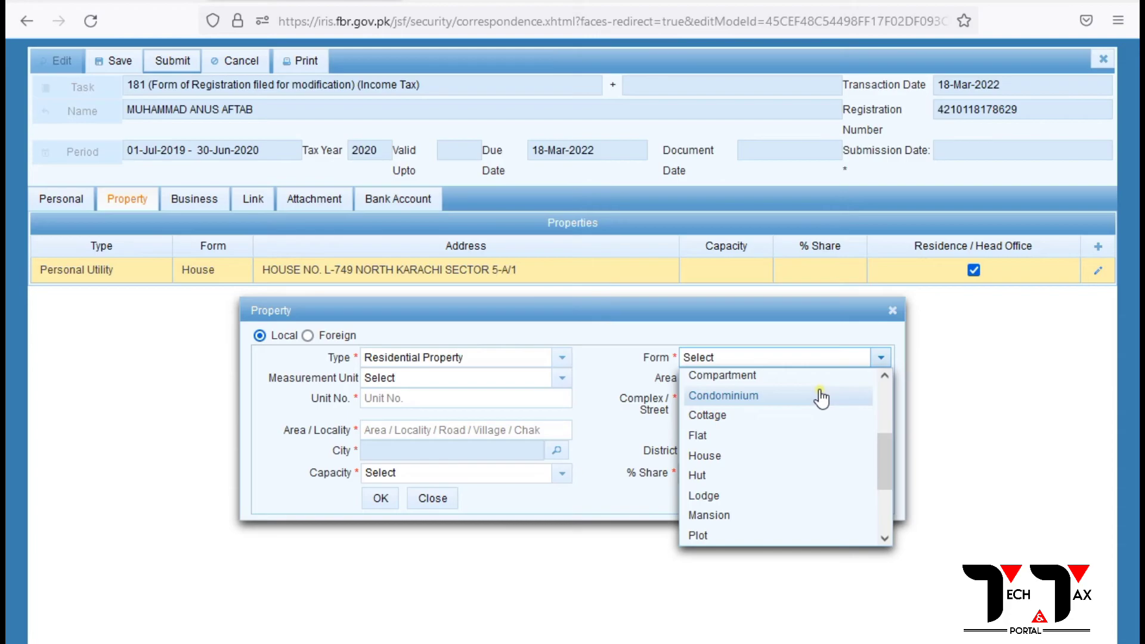
click(705, 456)
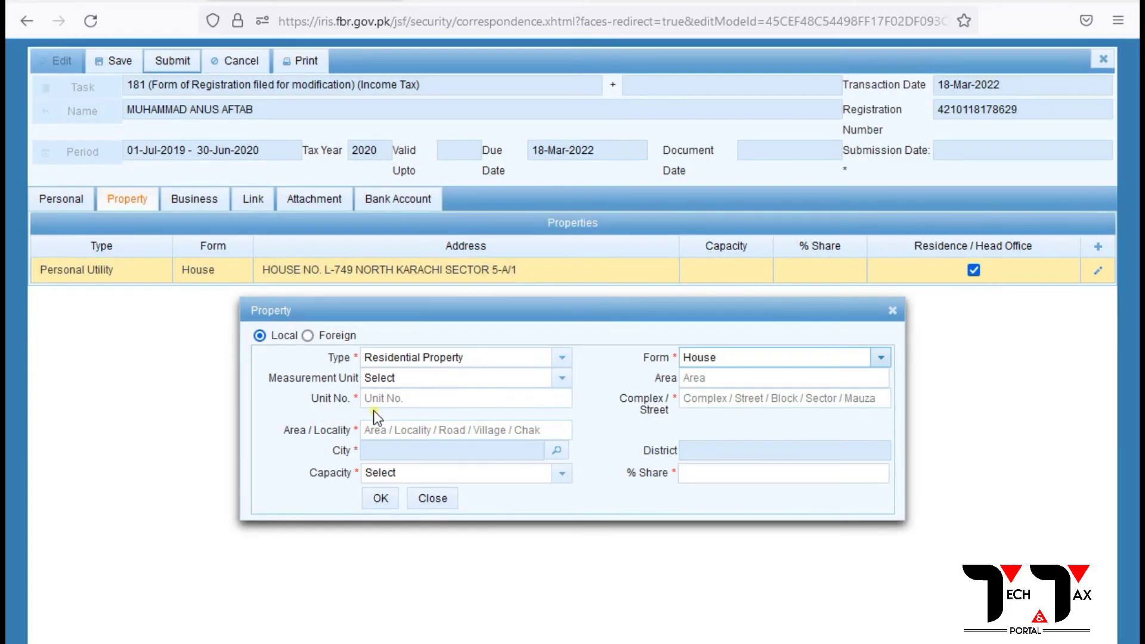
Enter the house's unit number and try Other, then square meter, as measurement unit.
click(388, 400)
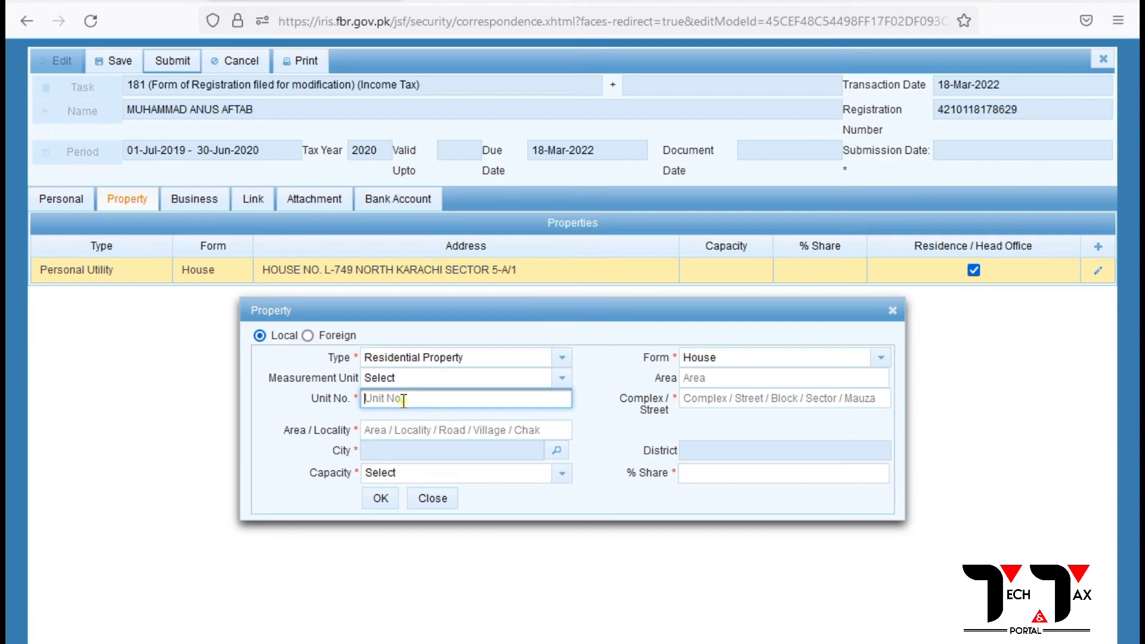
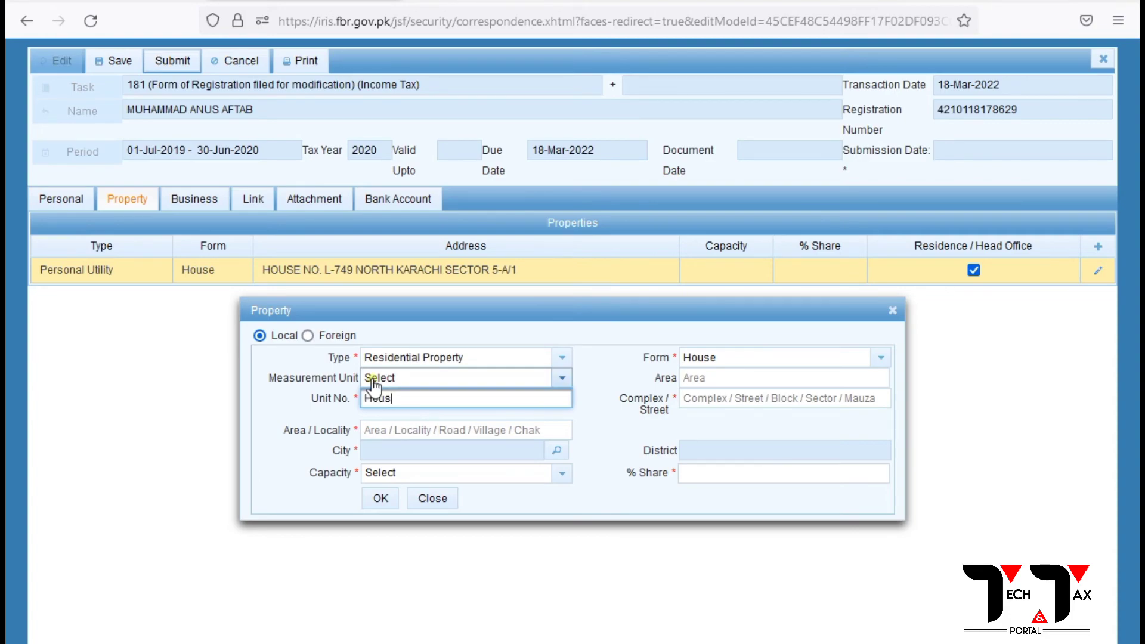
click(698, 394)
click(713, 376)
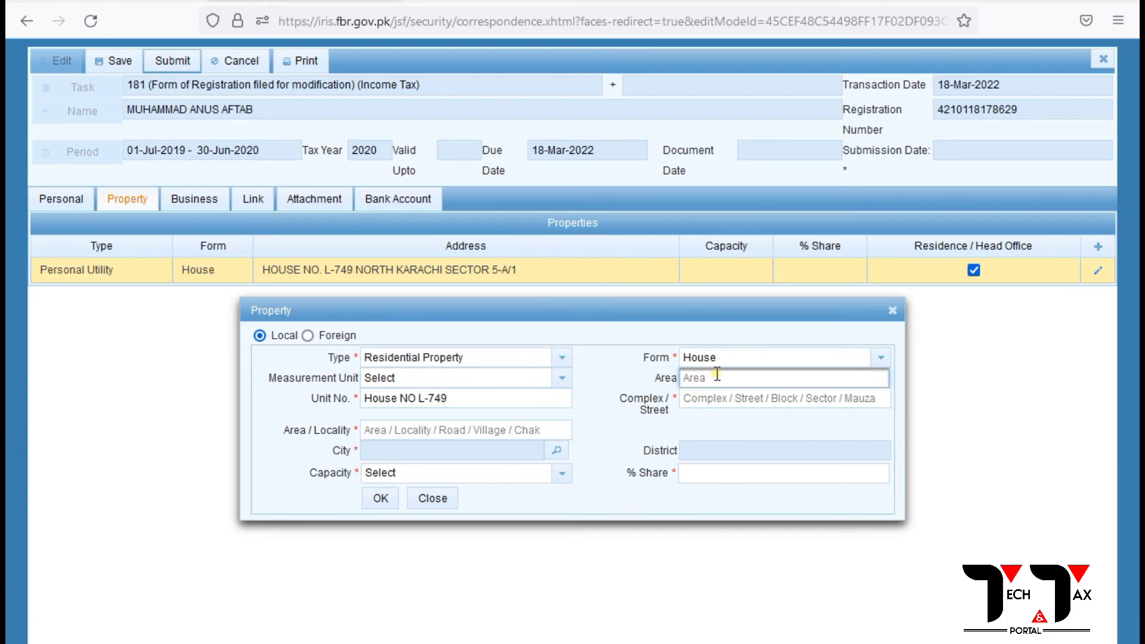
click(561, 385)
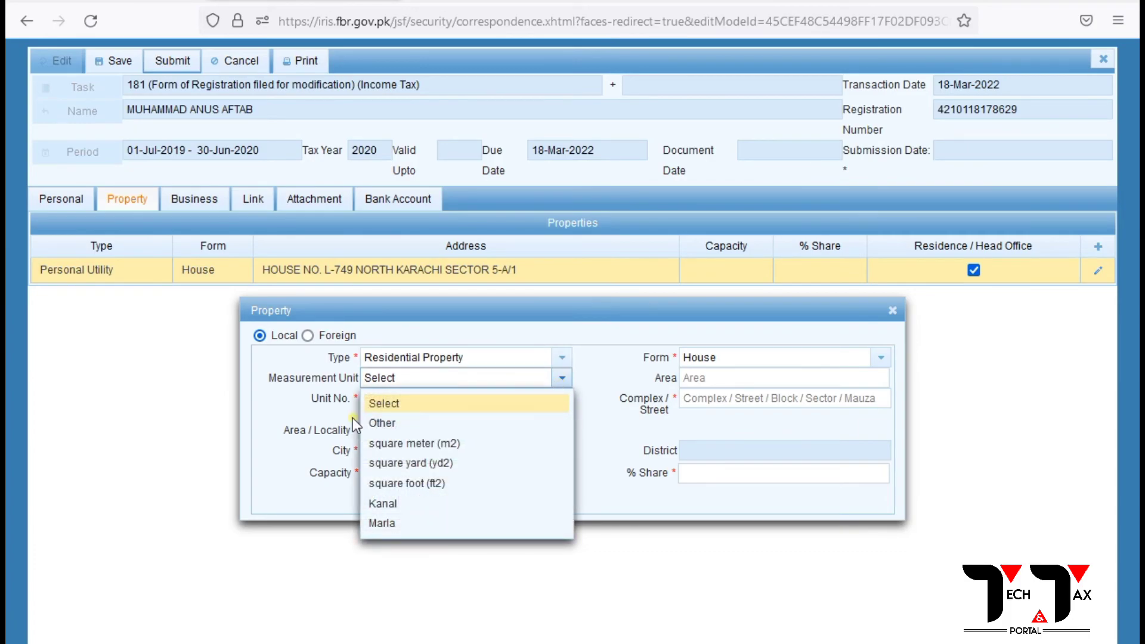
click(374, 424)
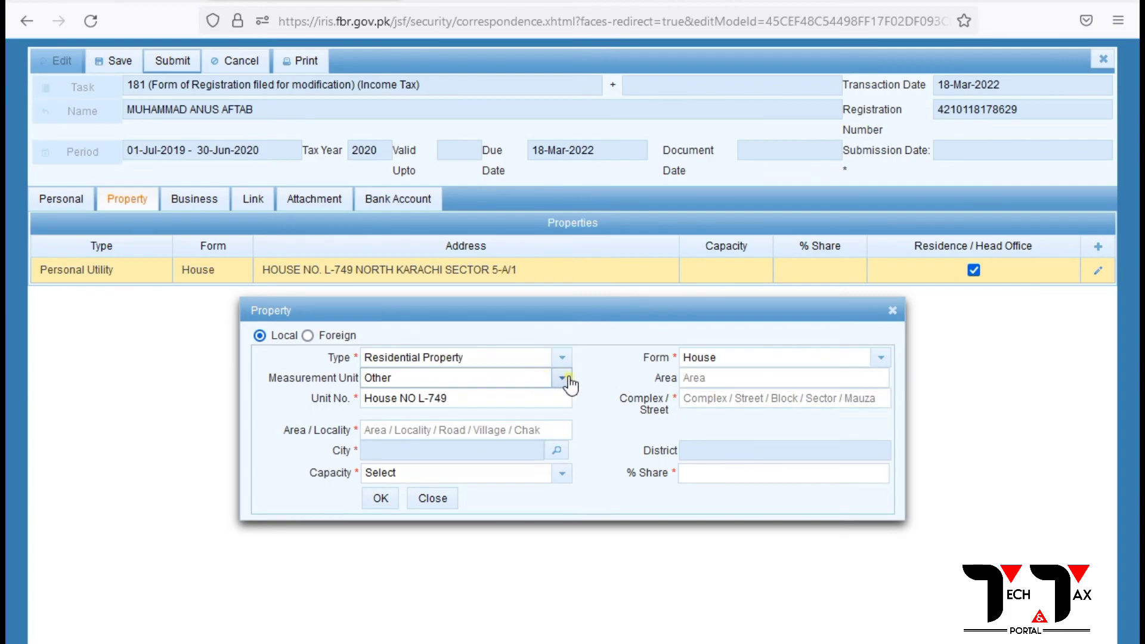
click(561, 378)
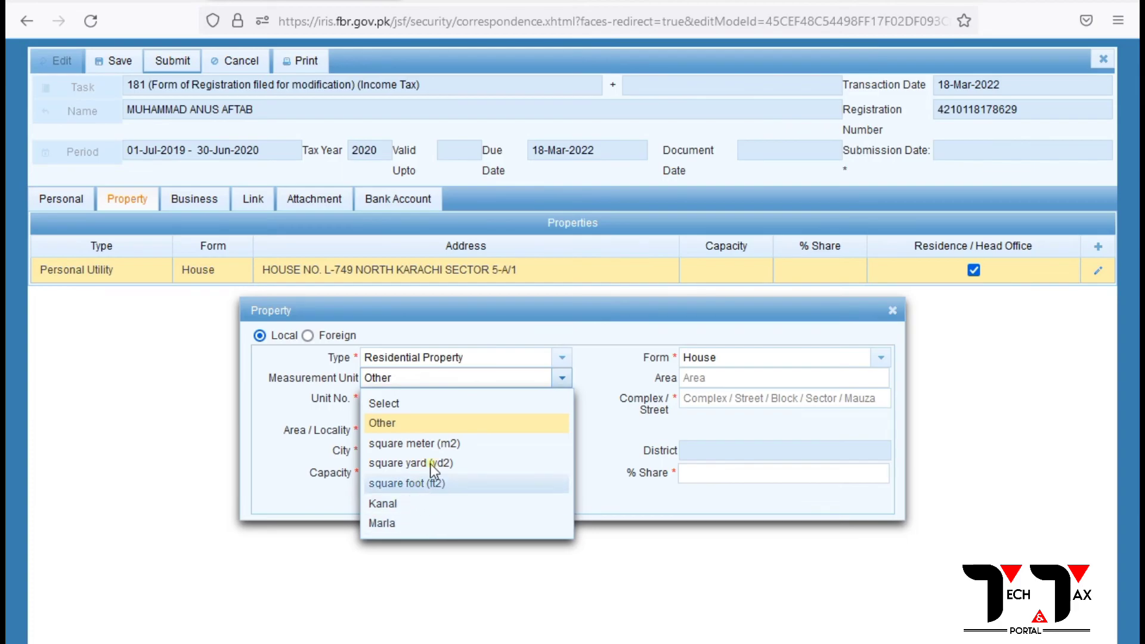
click(479, 447)
click(690, 378)
click(710, 400)
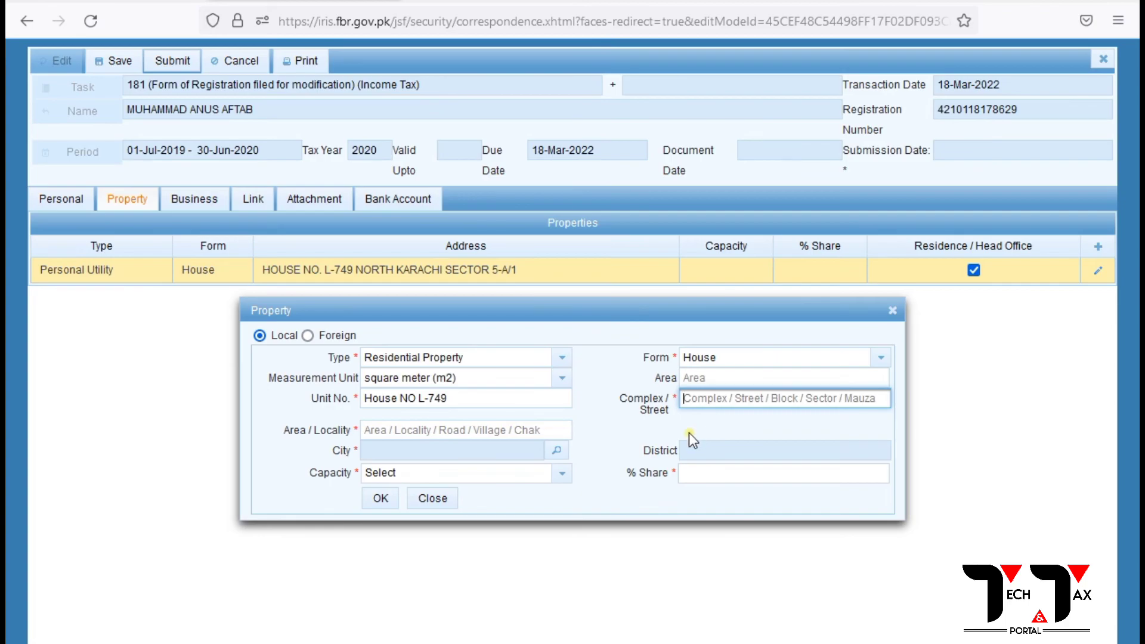
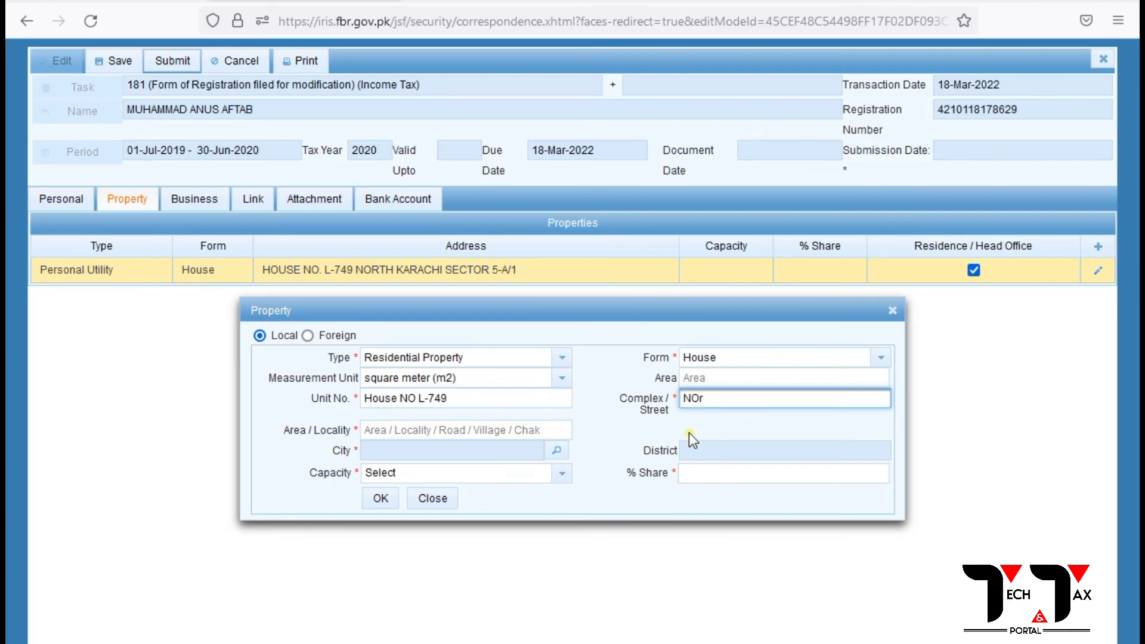
click(703, 408)
key(BackSpace)
text(o)
click(461, 425)
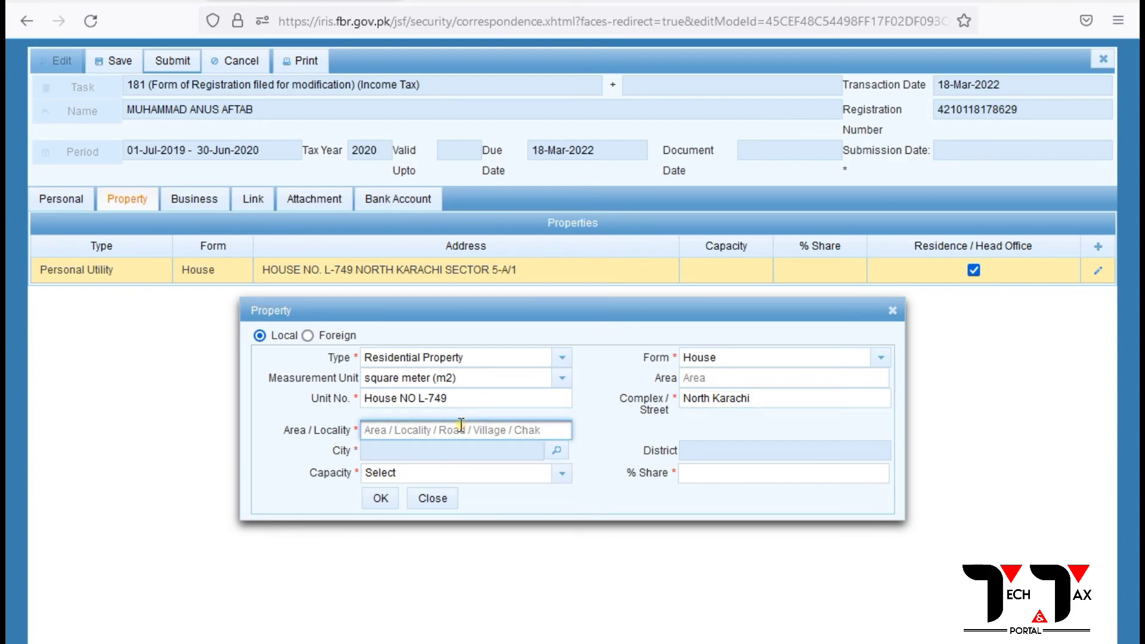
Change the measurement unit to square yard (yd2).
click(473, 377)
click(474, 378)
click(474, 379)
click(557, 378)
click(562, 380)
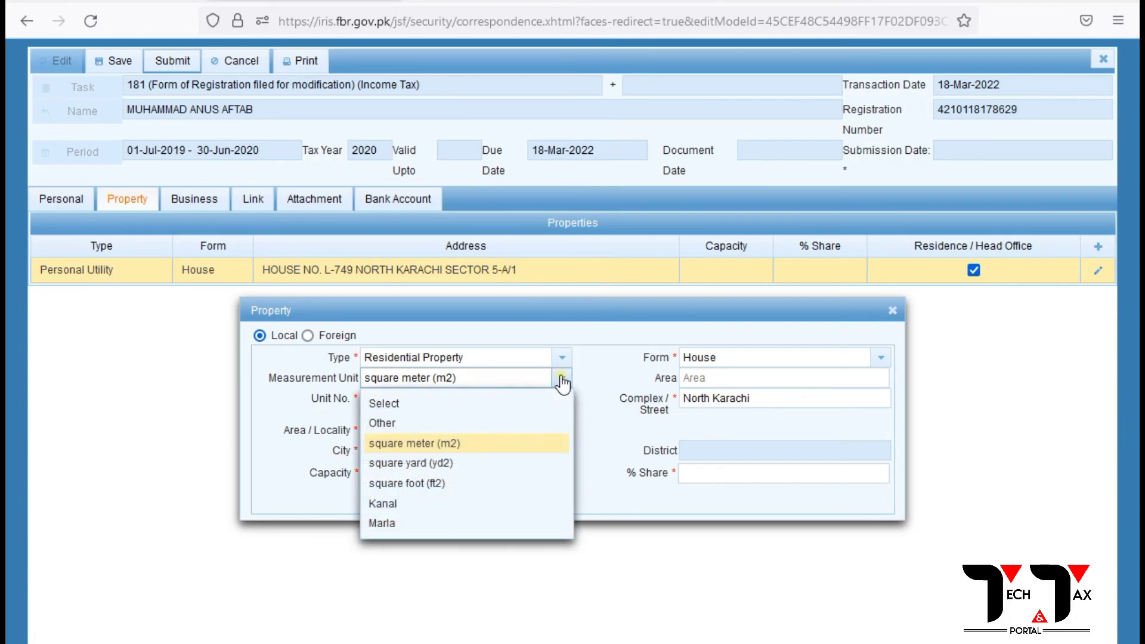
click(491, 465)
click(443, 432)
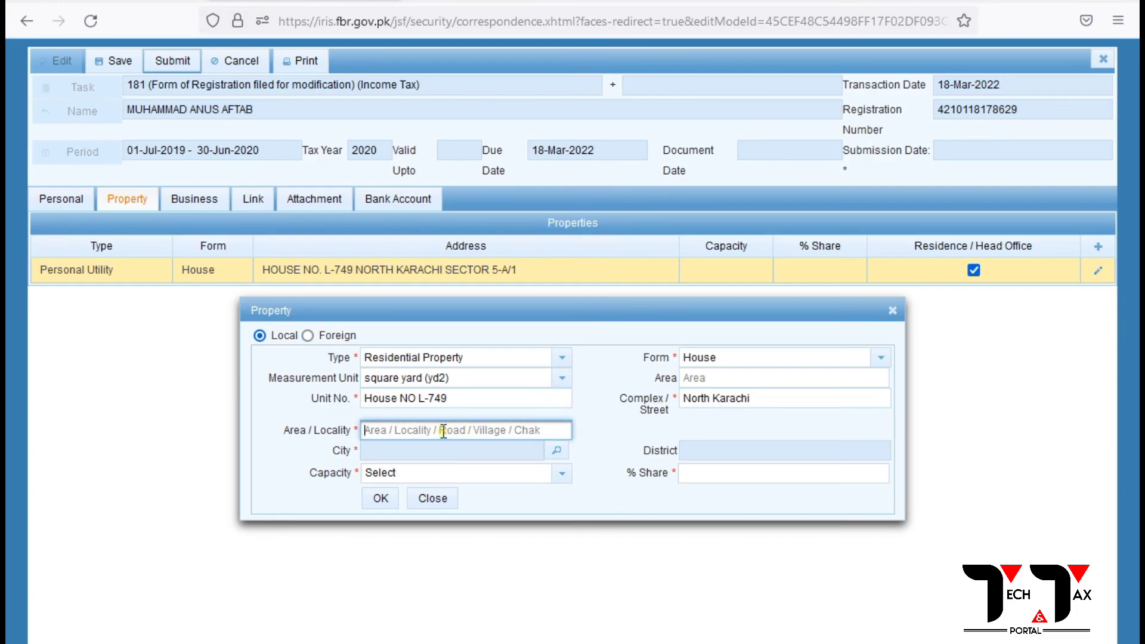
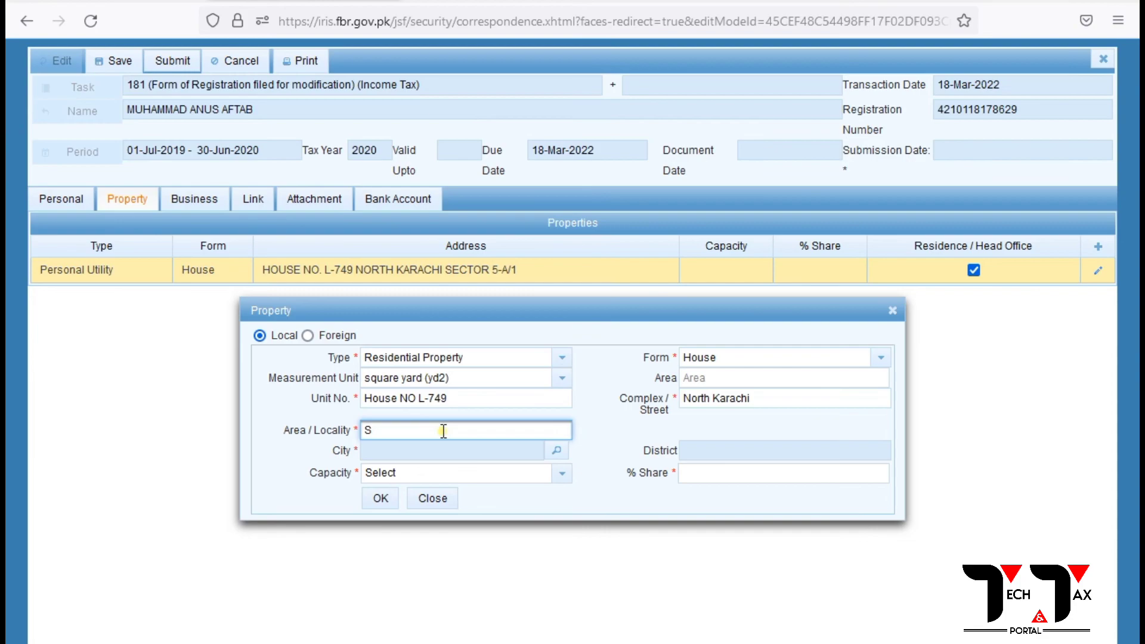
click(554, 452)
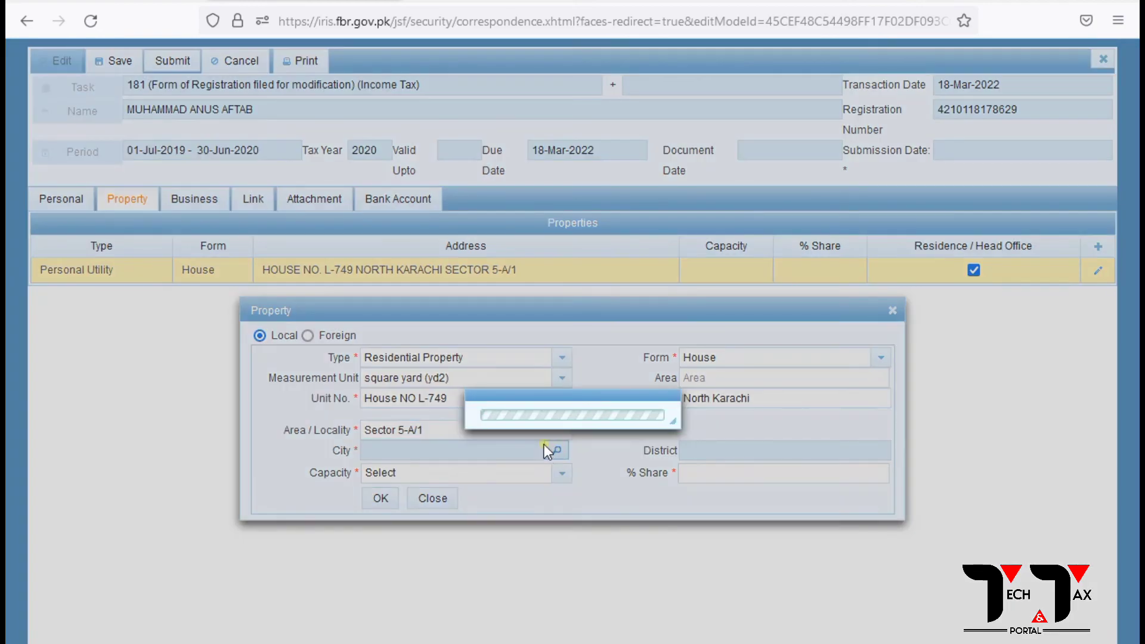
text(karachi)
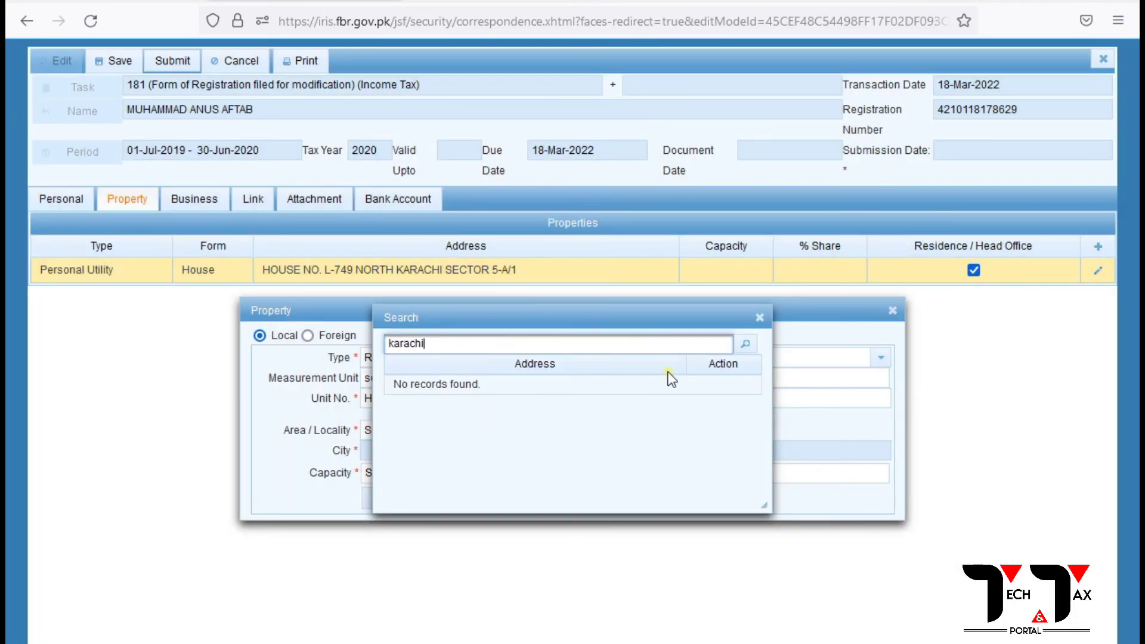
click(745, 344)
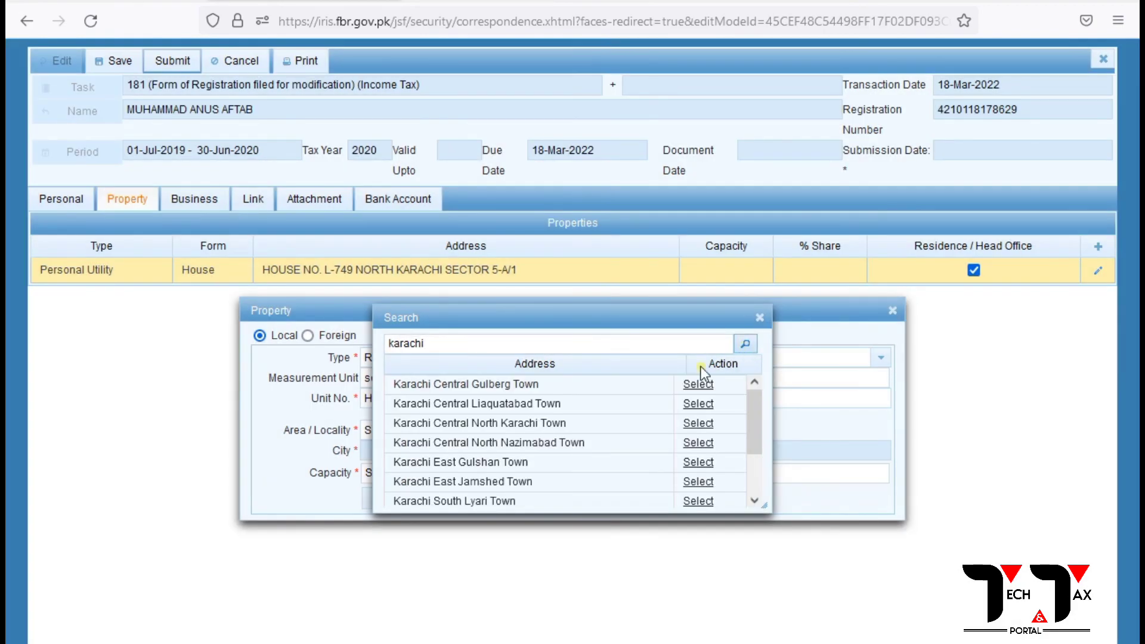
scroll(593, 432, down, 5)
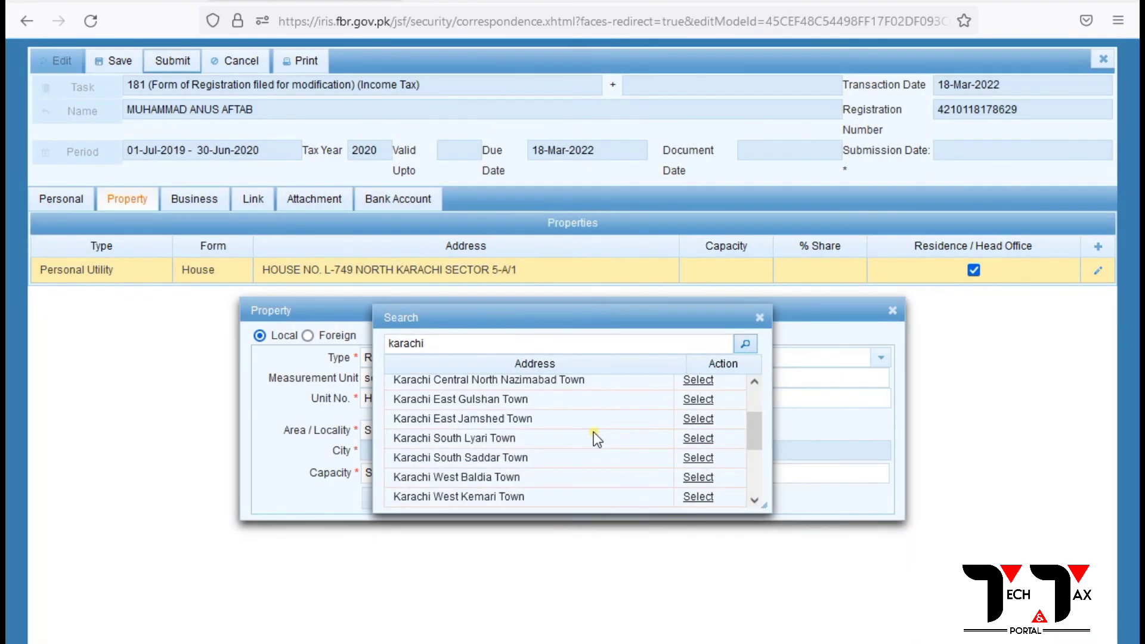
scroll(593, 432, down, 1)
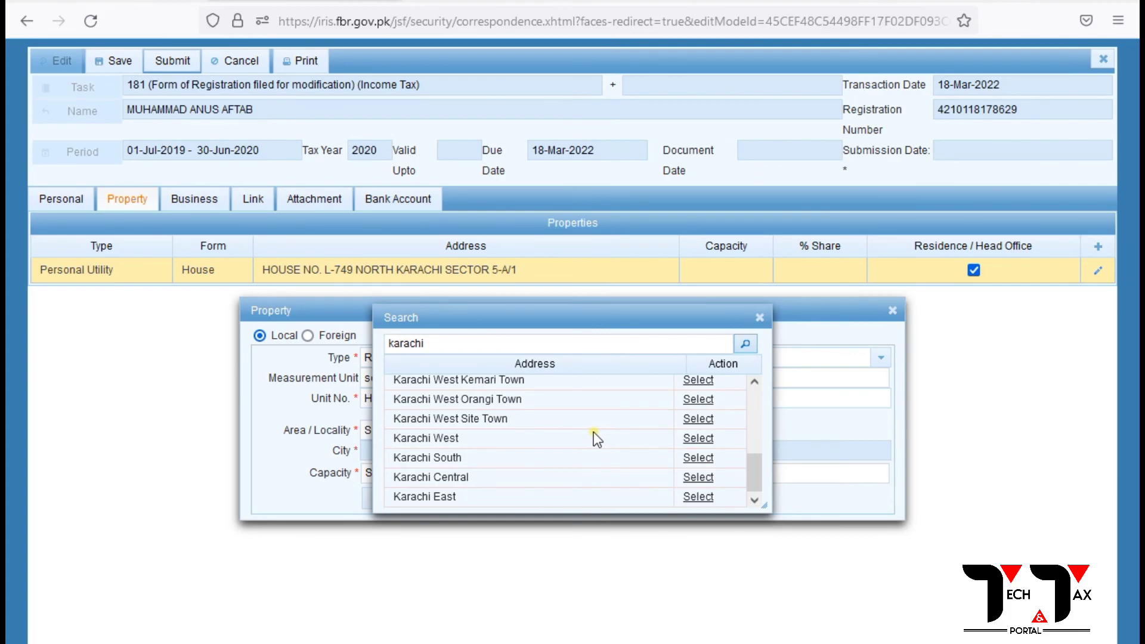
scroll(512, 431, up, 6)
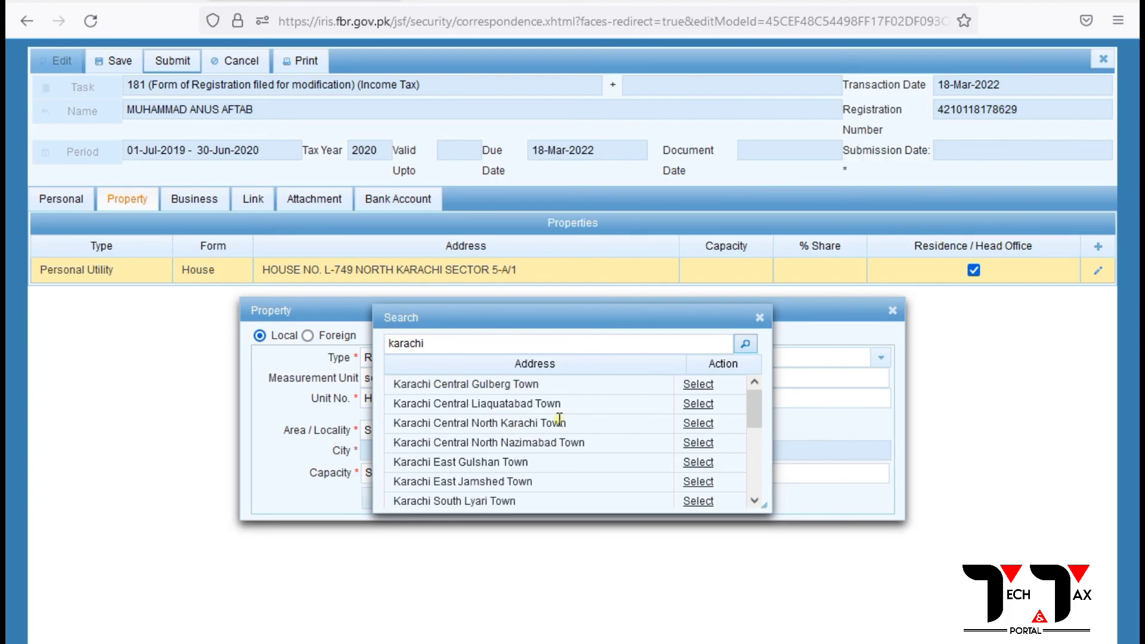
click(697, 423)
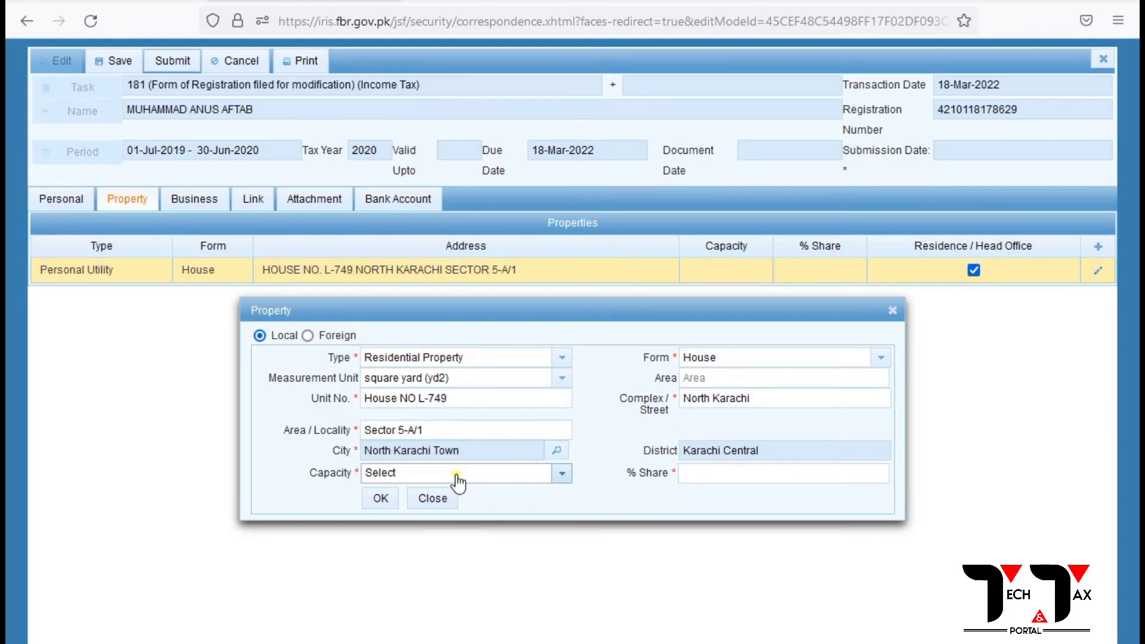
Set capacity Benami / Lessee / Tenant / Franchisee / Occupant with a 1% share and add the row.
click(563, 474)
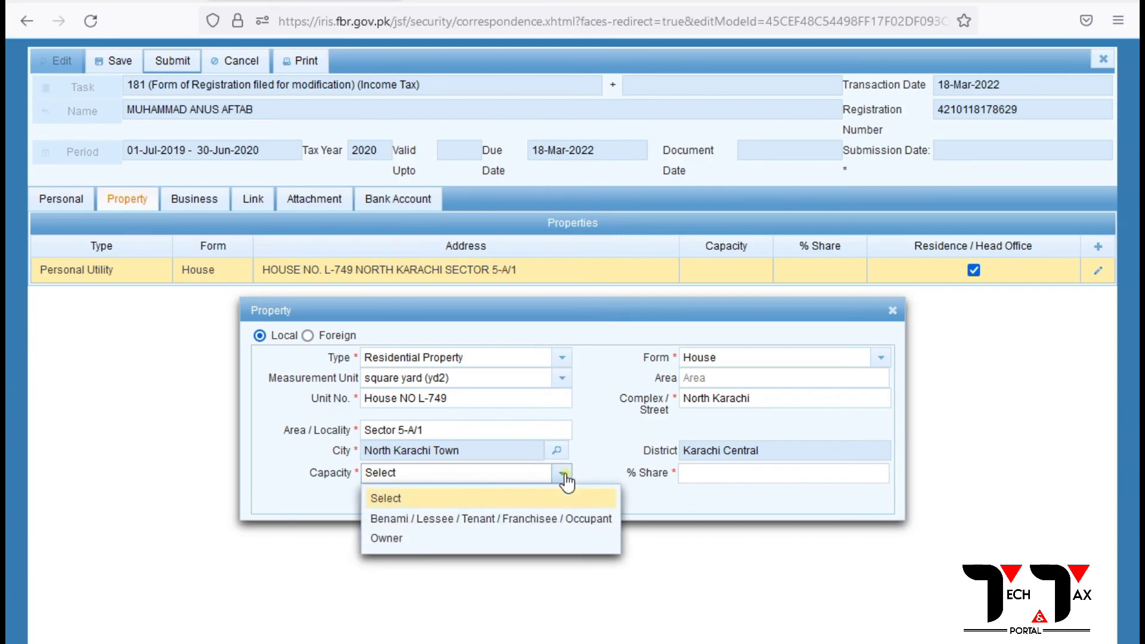
click(438, 519)
click(741, 475)
text(1)
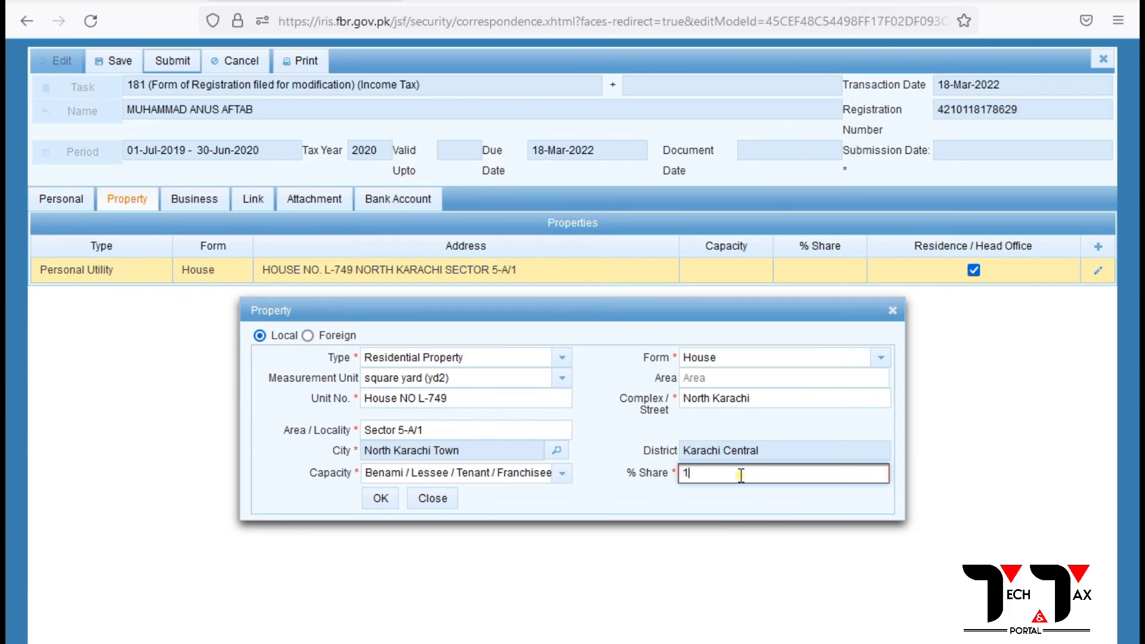
click(385, 499)
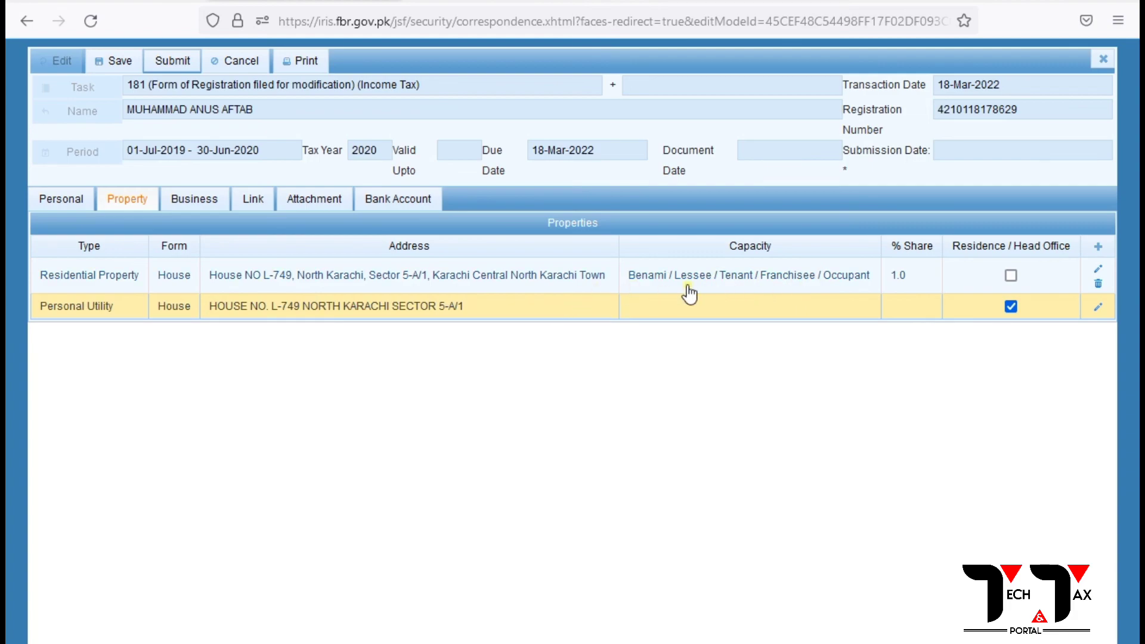
Mark the Residential Property as residence, save and submit the form, then reopen Draft declarations.
click(1010, 276)
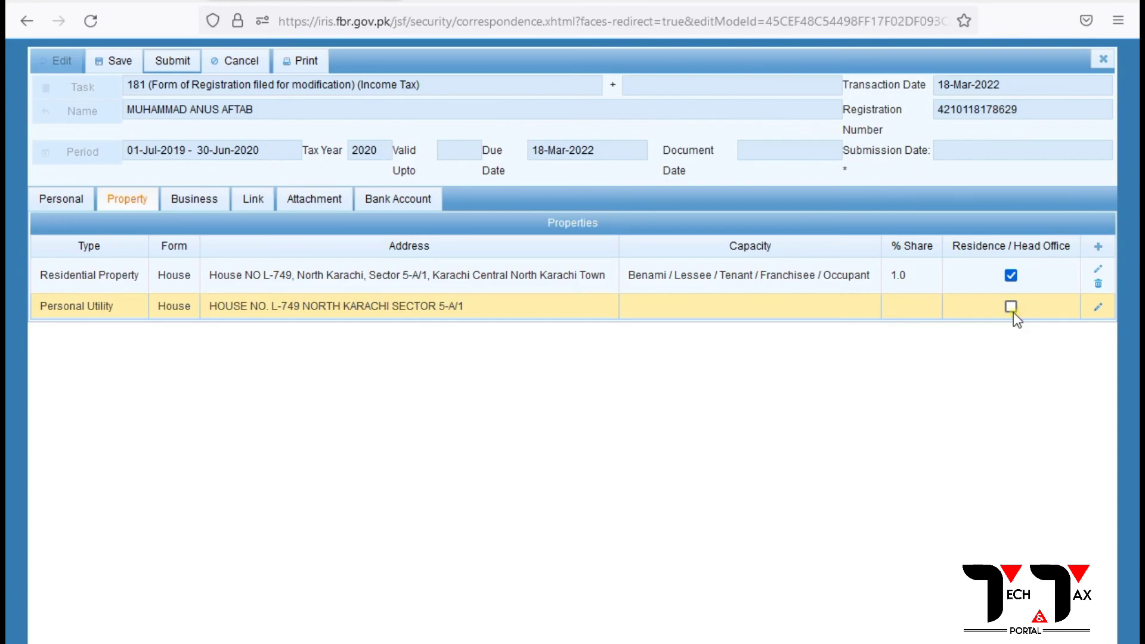
click(1012, 309)
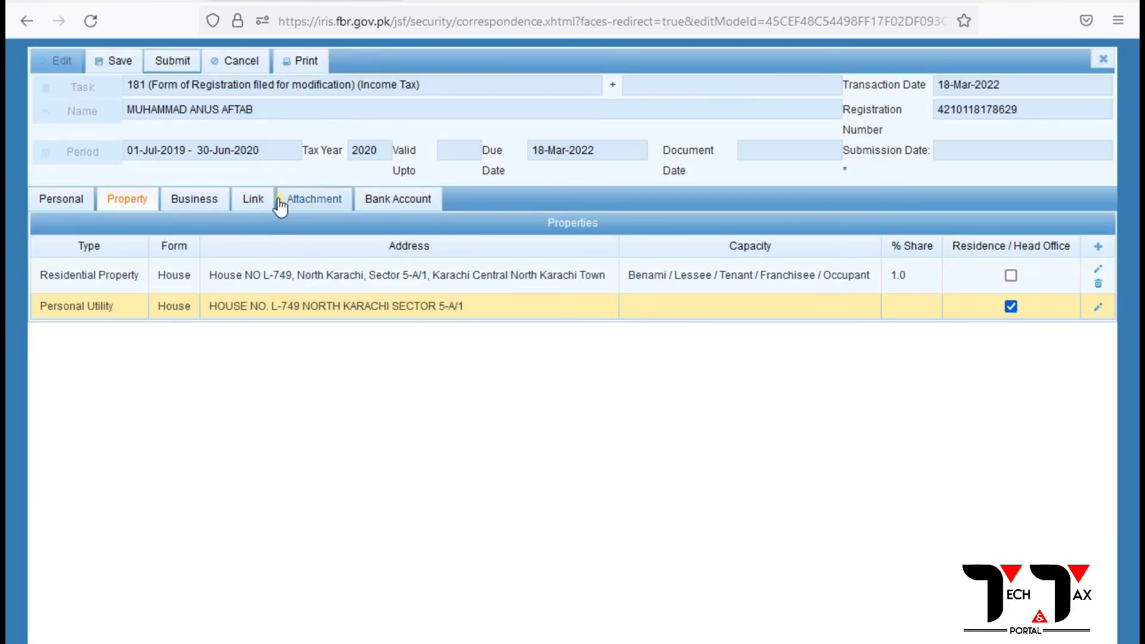
click(116, 61)
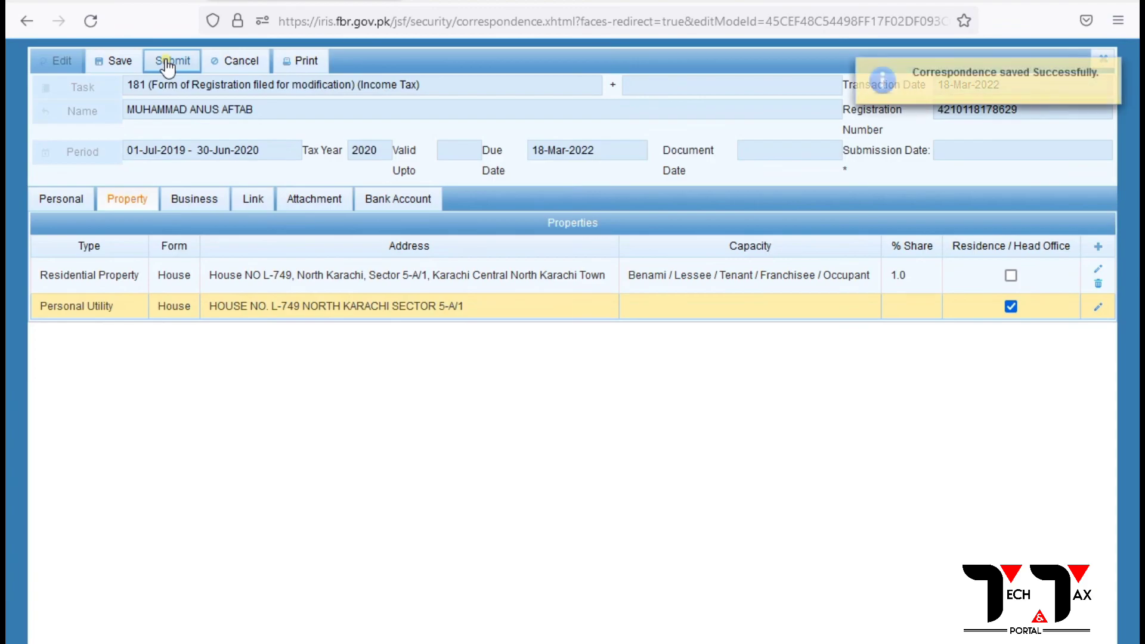
click(166, 60)
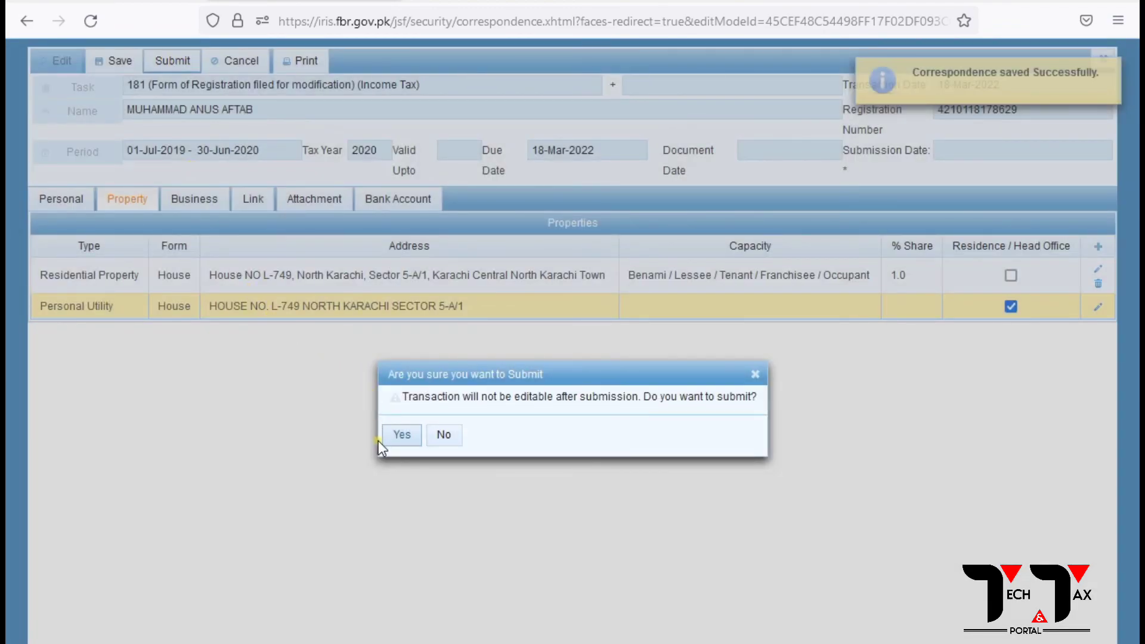
click(410, 440)
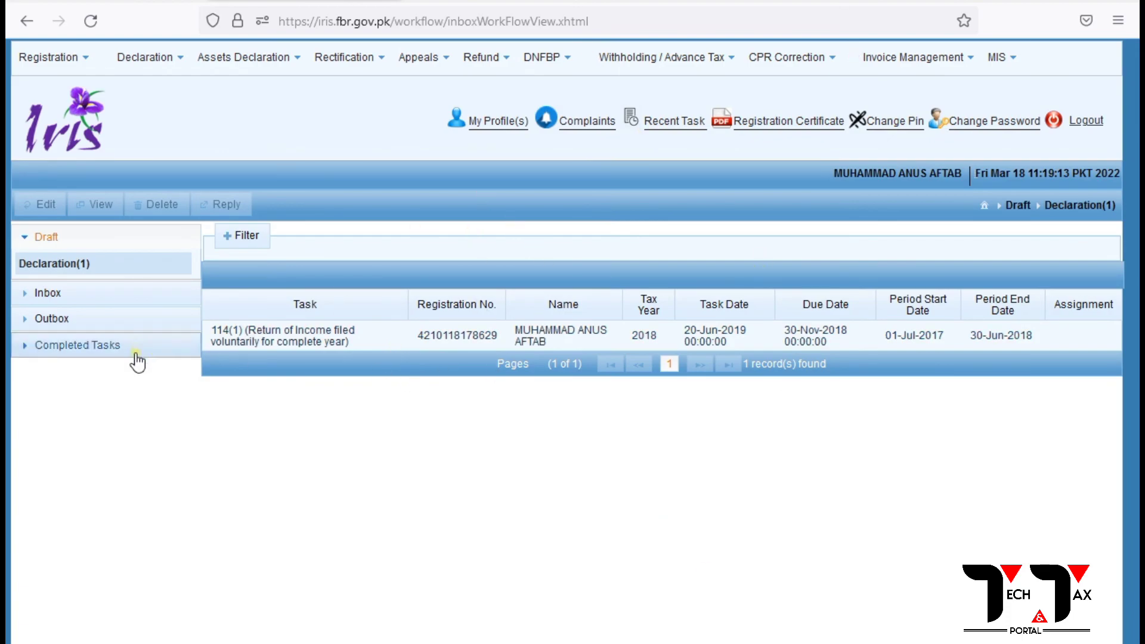
click(69, 267)
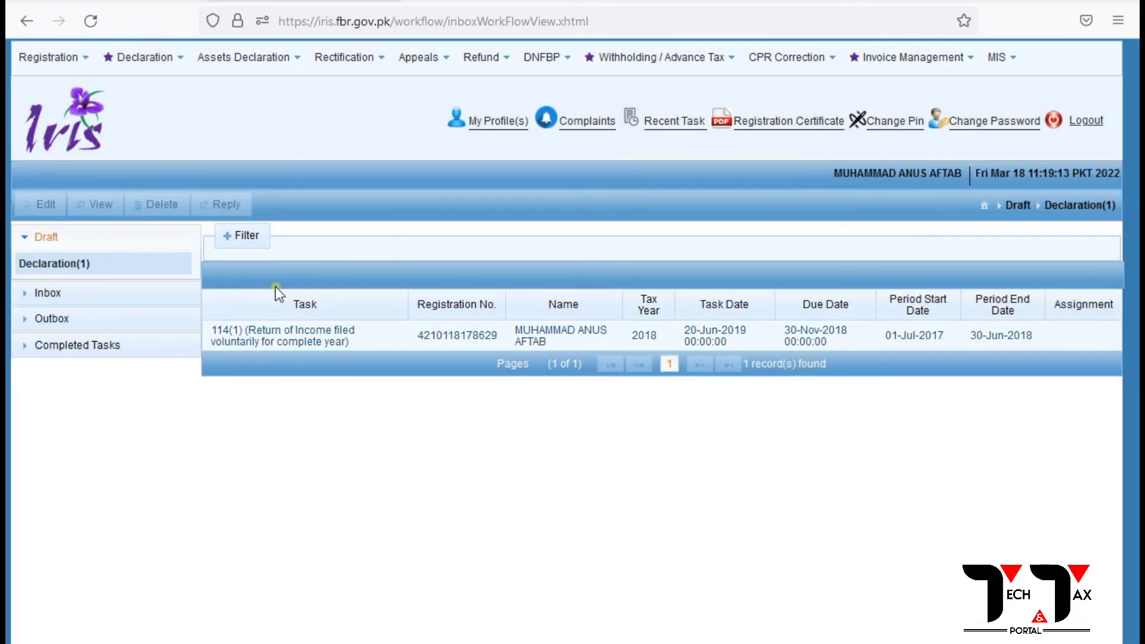